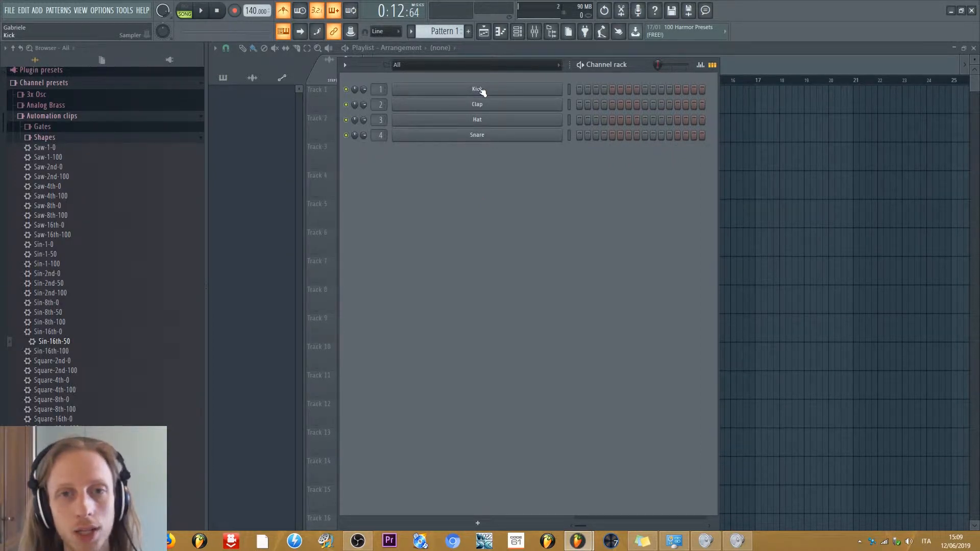
Step: View the sample settings of the Kick and Hat channels, closing each window after checking it
click(478, 90)
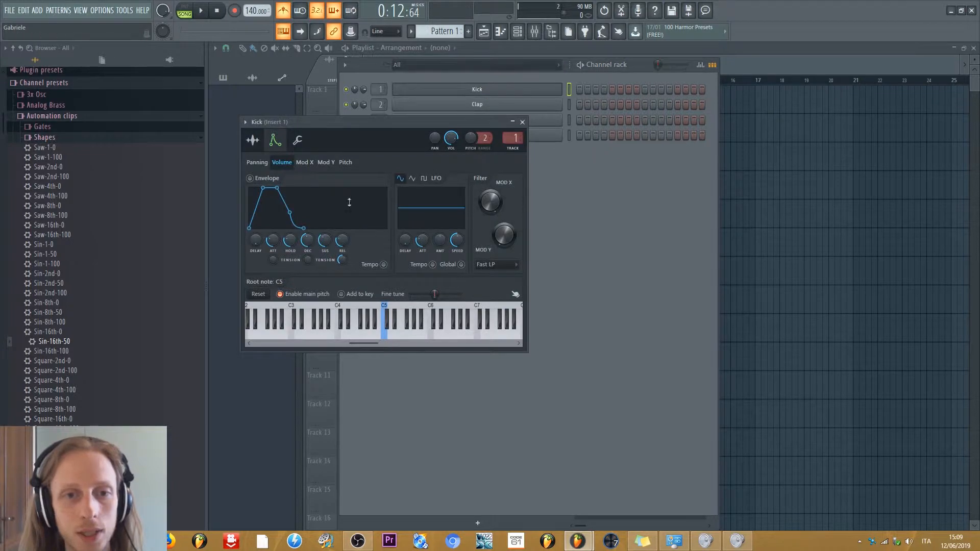
click(253, 140)
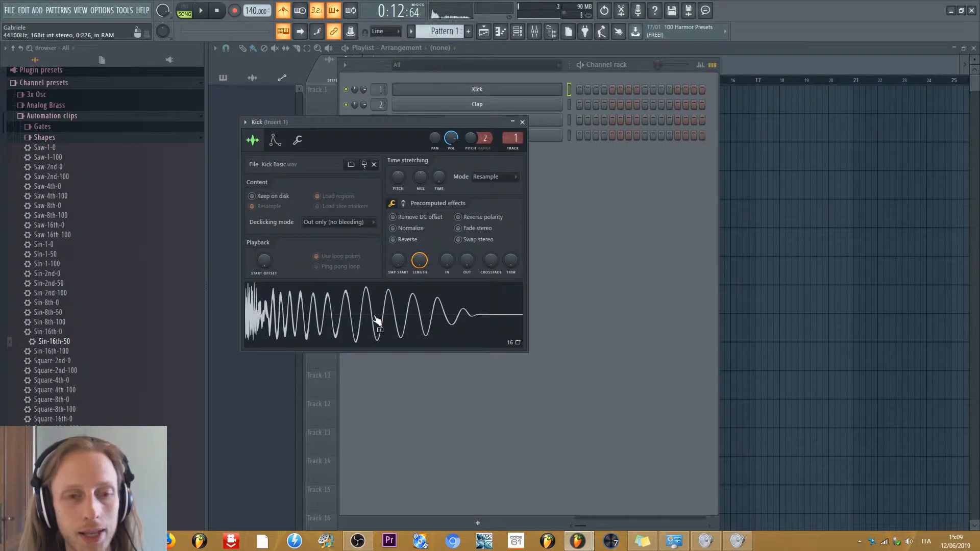
click(523, 123)
click(498, 121)
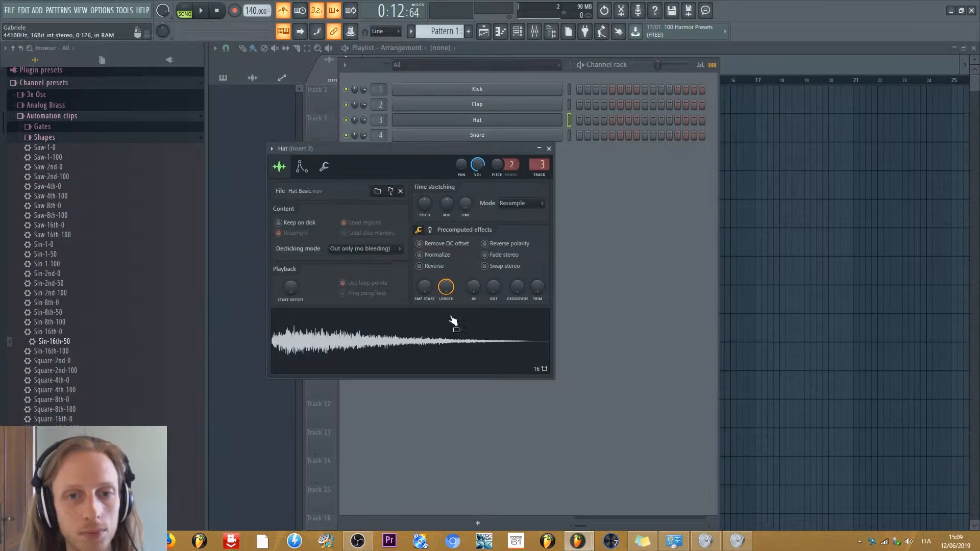
click(549, 149)
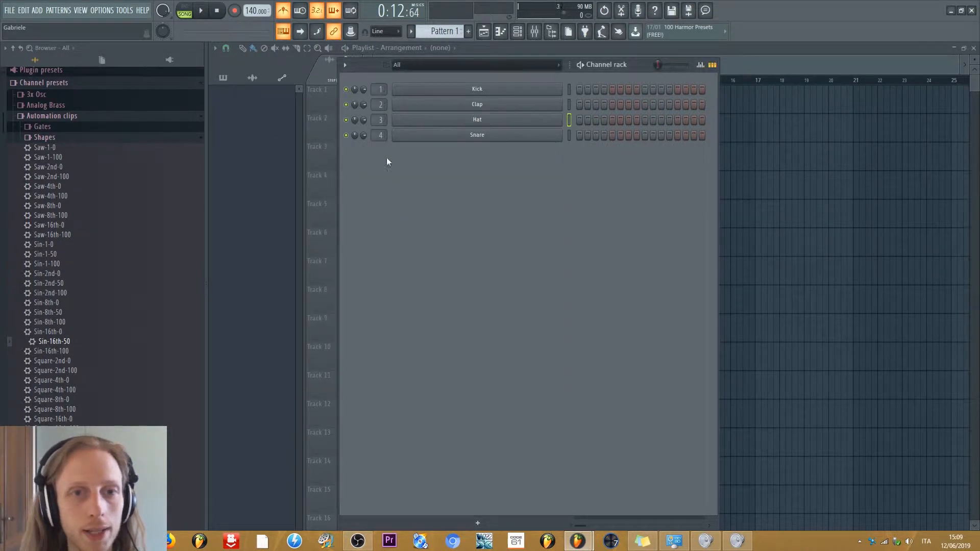
Step: Add an FL Keys channel to the channel rack, play a test note on its keyboard and close its window
click(477, 523)
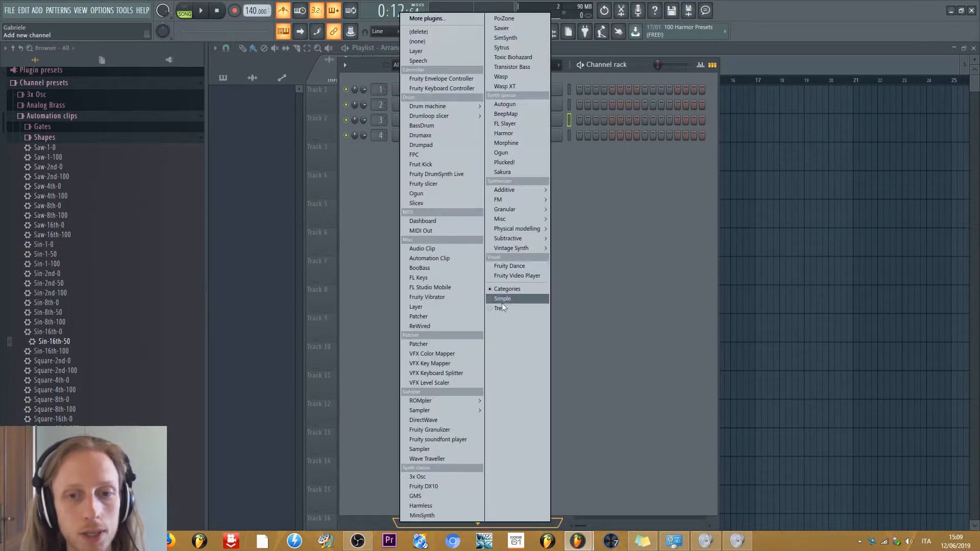
click(437, 280)
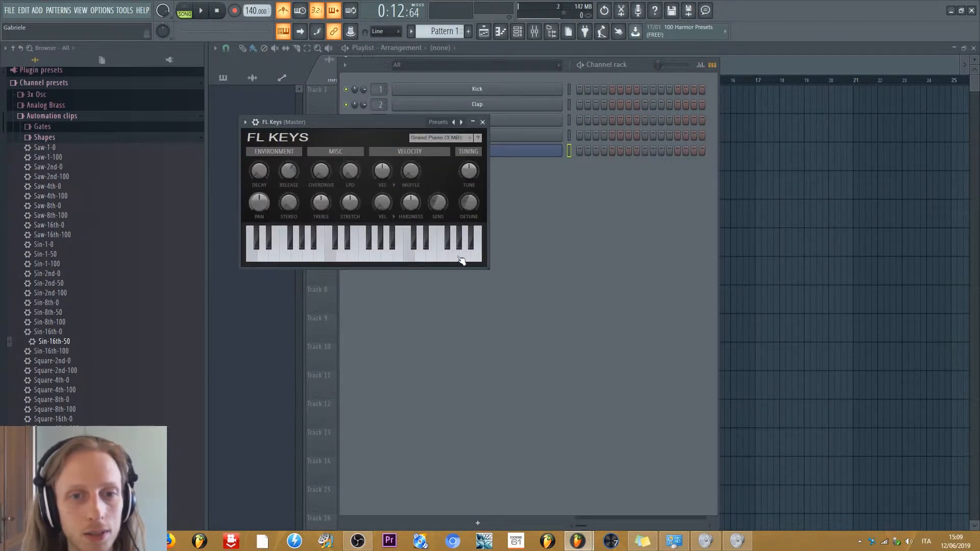
click(346, 252)
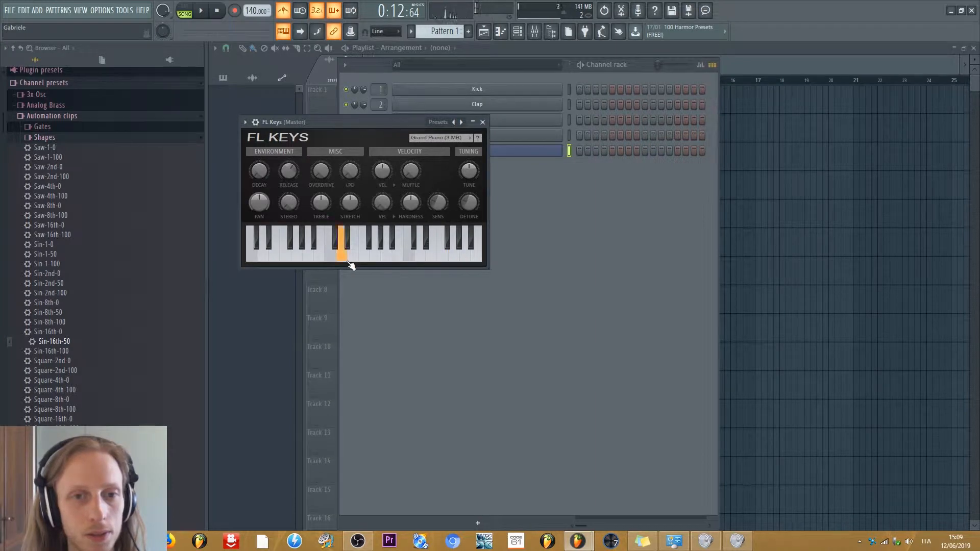
click(483, 123)
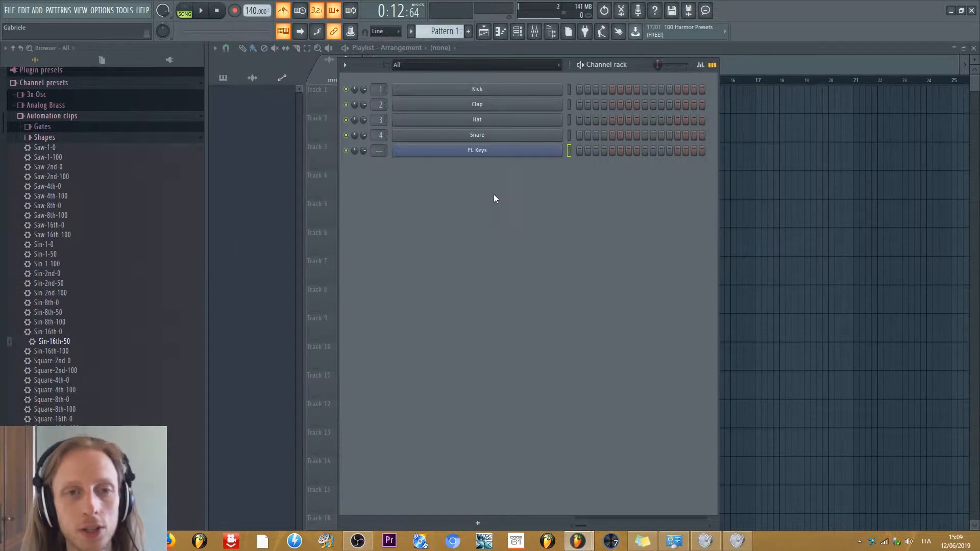
Step: Place the audio file A from the browser's Desktop folder on Track 5 at the start of the playlist
click(13, 49)
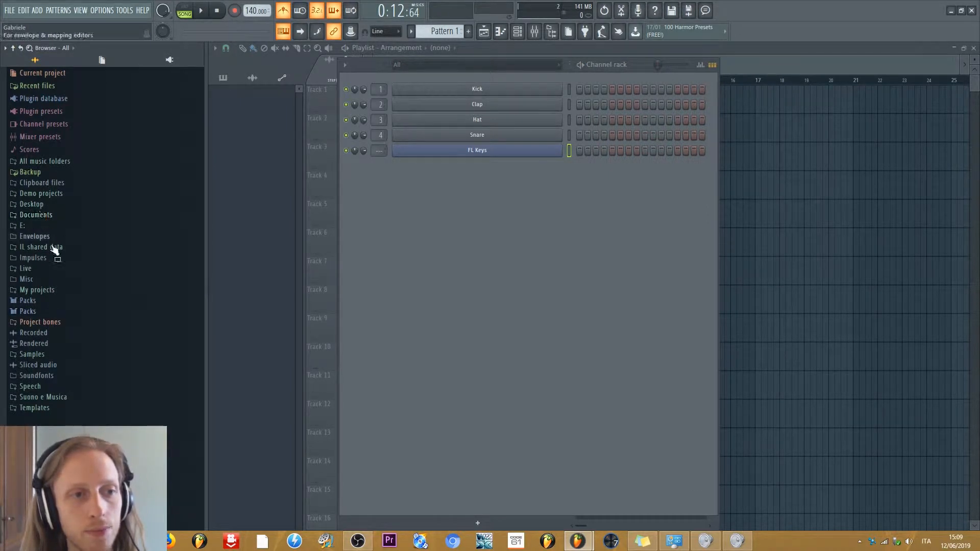
click(485, 32)
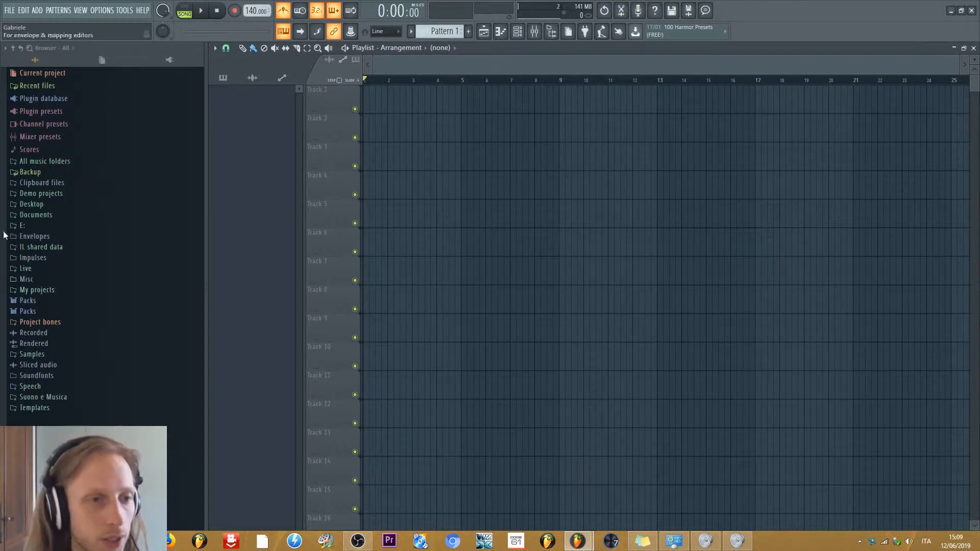
click(43, 204)
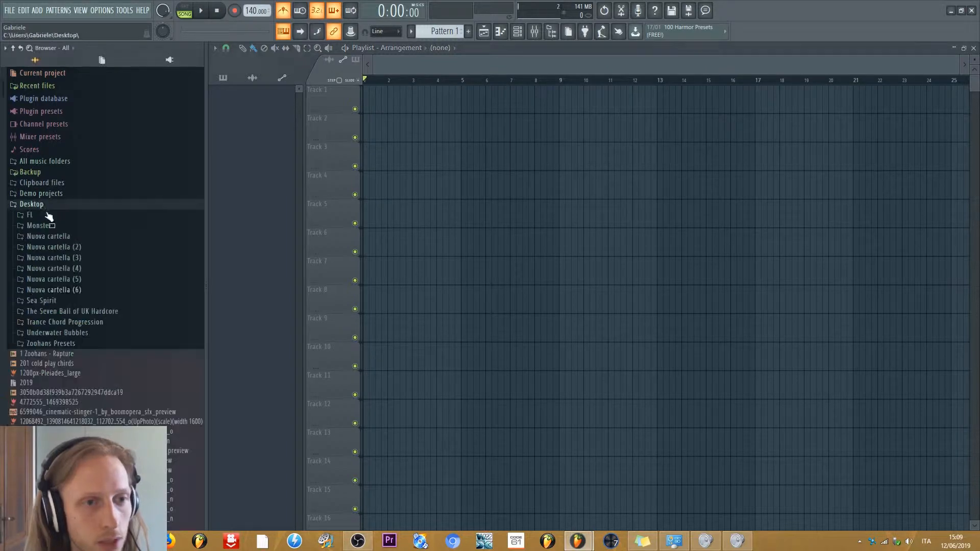
scroll(48, 217, down, 15)
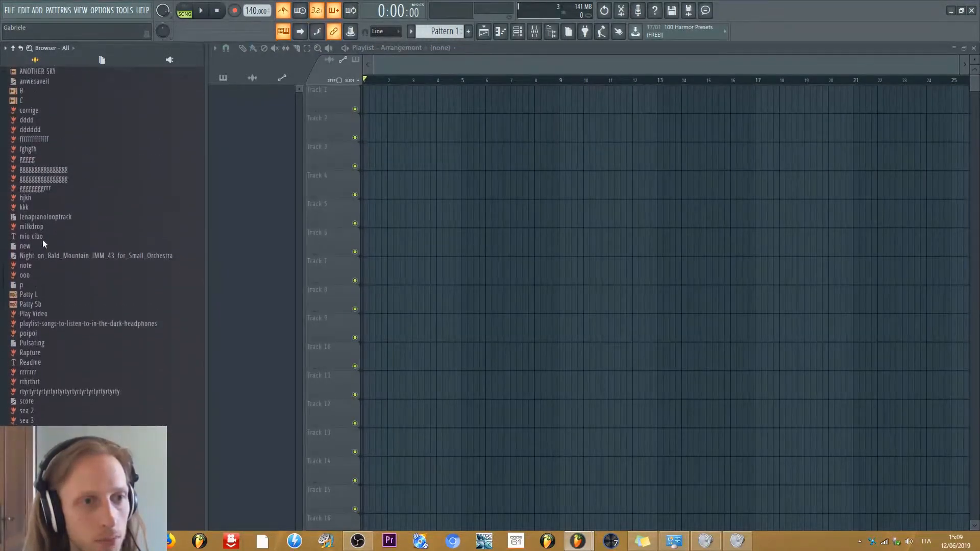
scroll(43, 244, up, 6)
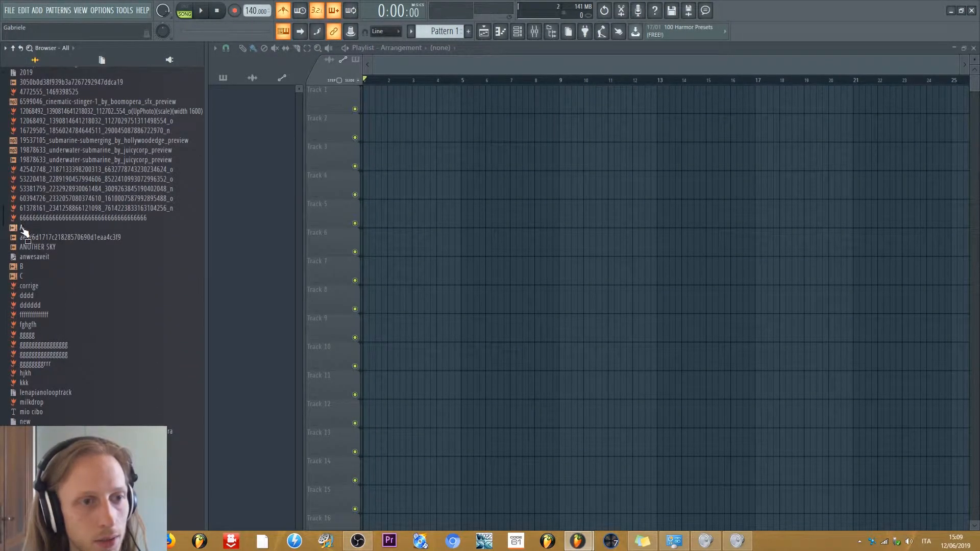
drag(23, 231, 335, 213)
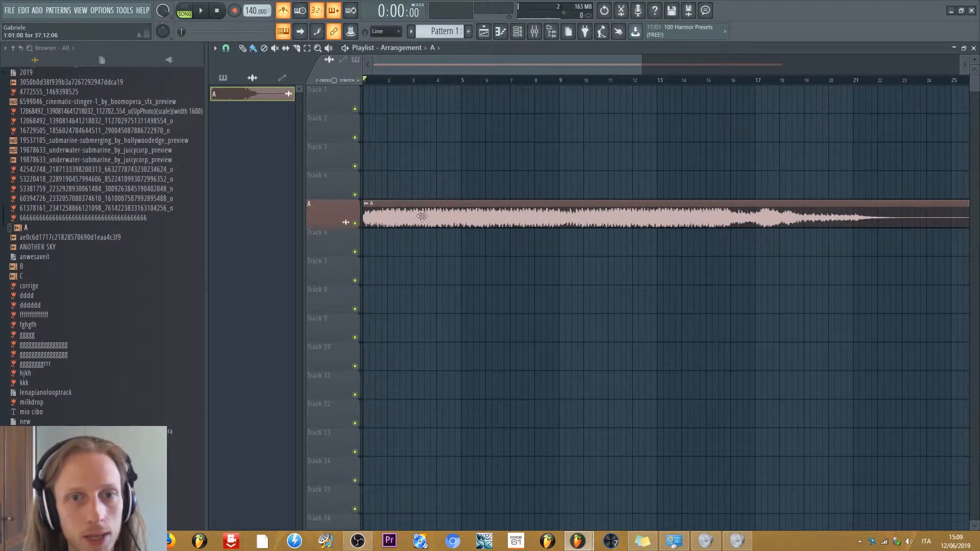
Step: Check audio clip A's settings and set the channel rack filter to show All channels
click(256, 99)
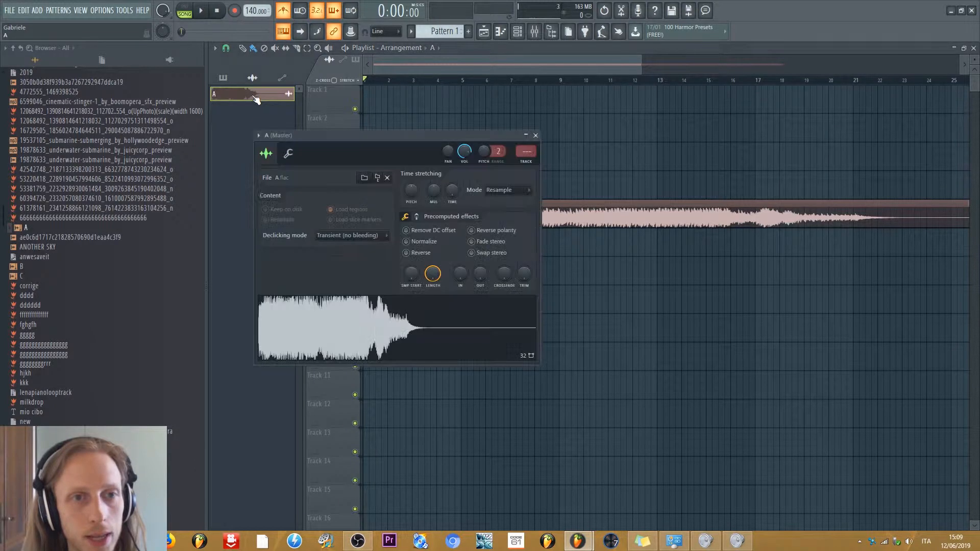
click(533, 138)
click(501, 32)
click(517, 31)
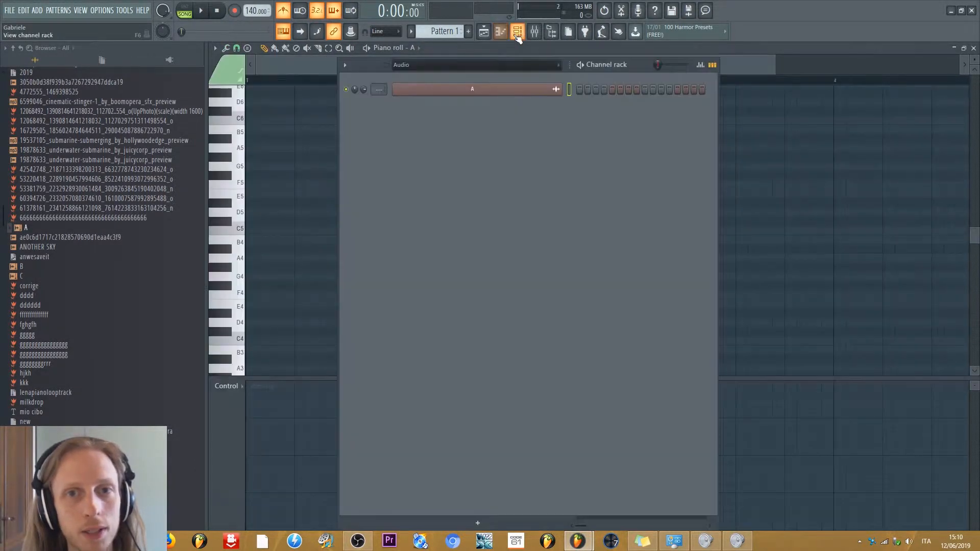
click(448, 67)
click(447, 76)
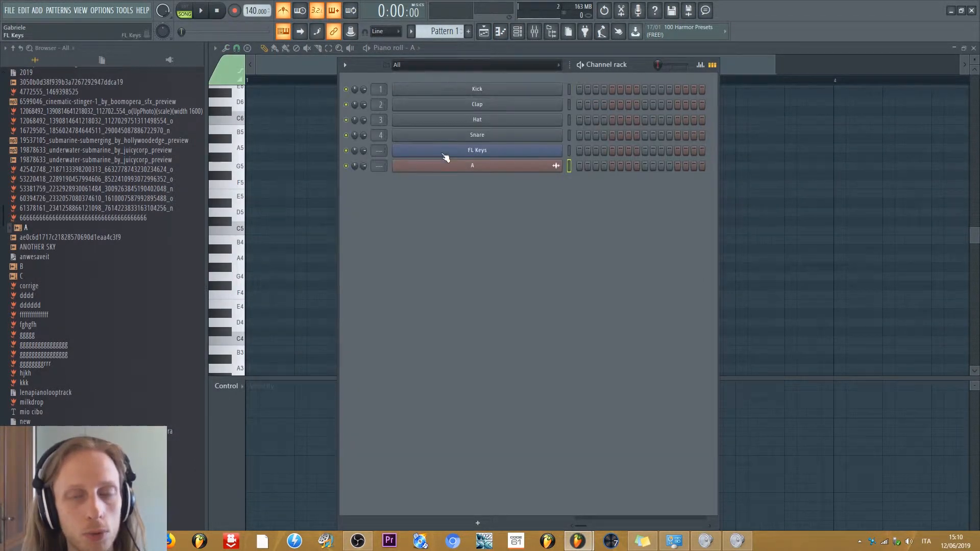
Step: Compare the settings windows of the sampler channels, FL Keys and audio clip A from the channel rack
click(478, 93)
drag(280, 123, 531, 161)
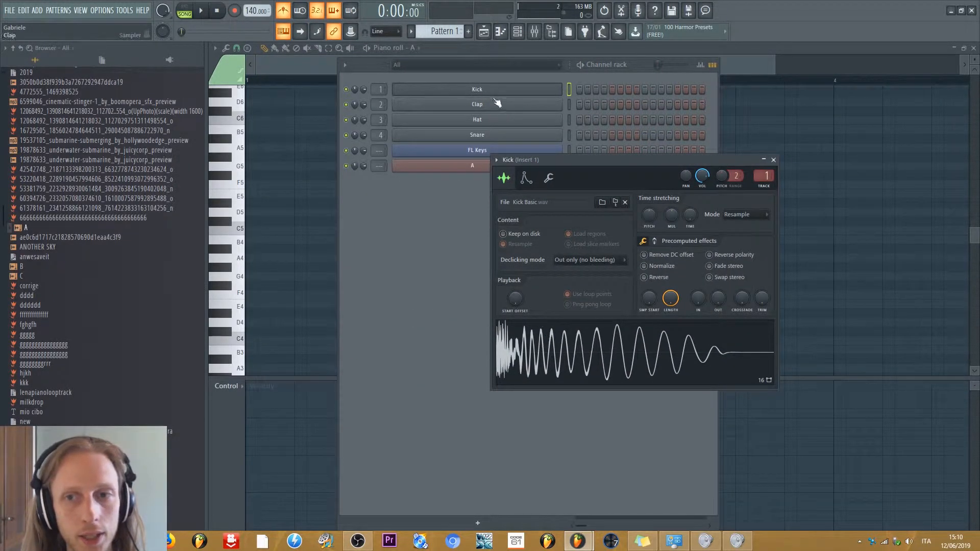
click(430, 148)
click(482, 122)
click(482, 166)
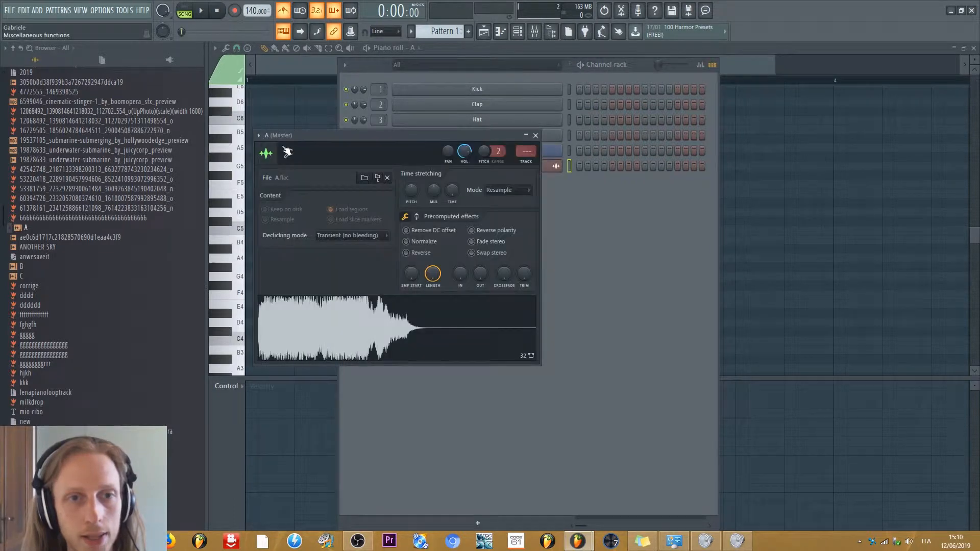
click(537, 135)
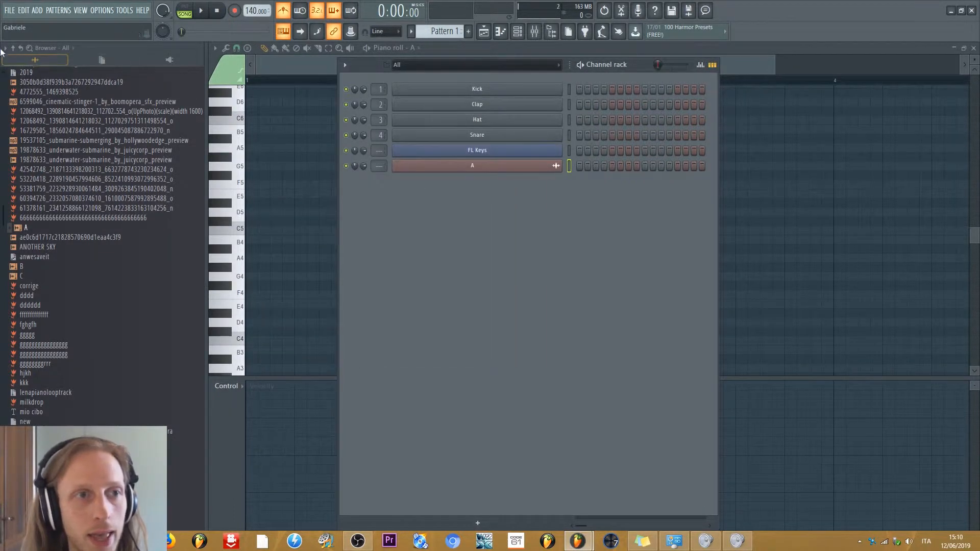
Step: Collapse the browser's open folders and create an automation clip for the FL Keys channel volume
click(13, 47)
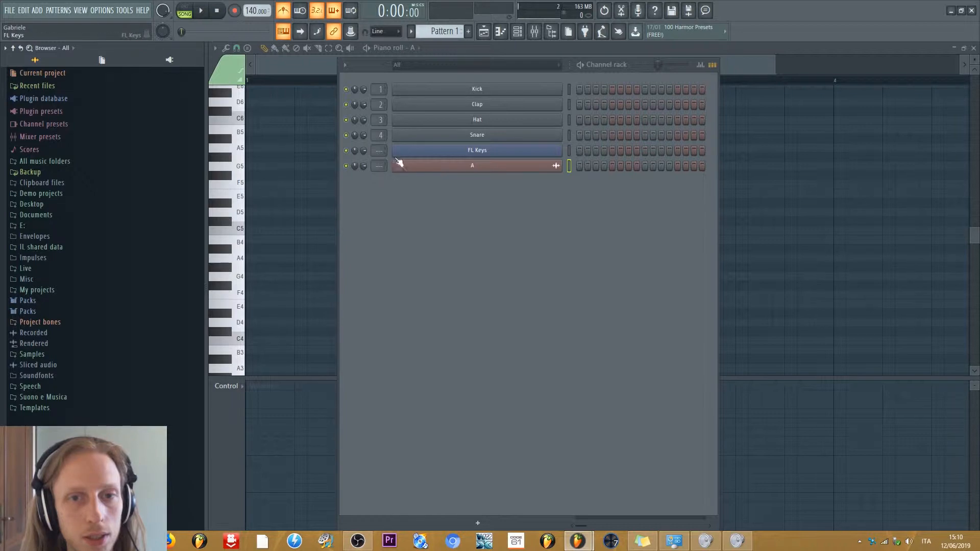
right_click(362, 149)
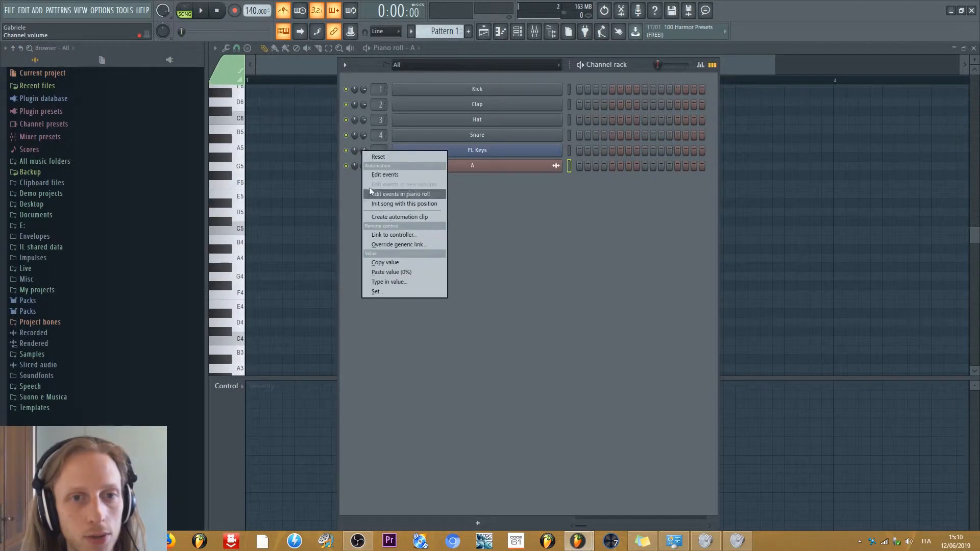
click(363, 148)
right_click(366, 149)
click(361, 155)
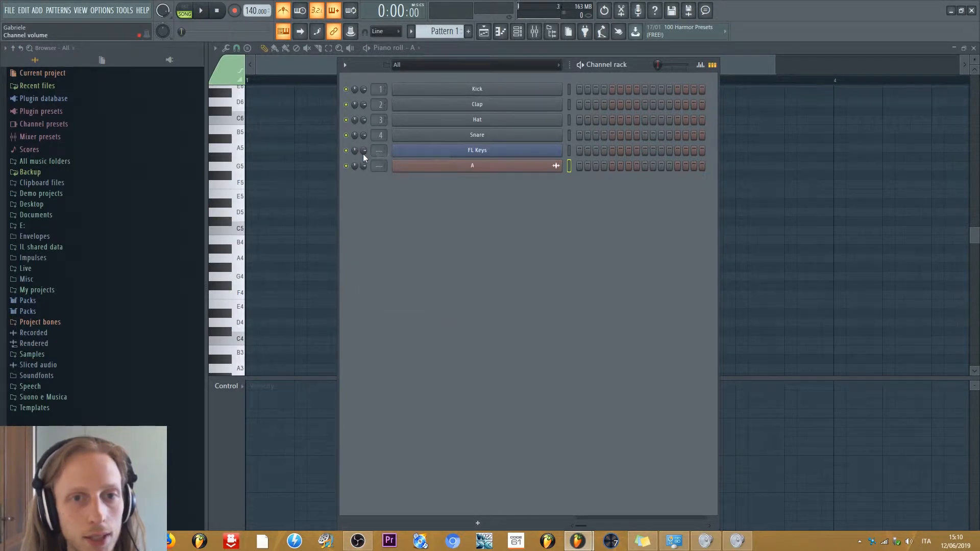
right_click(364, 153)
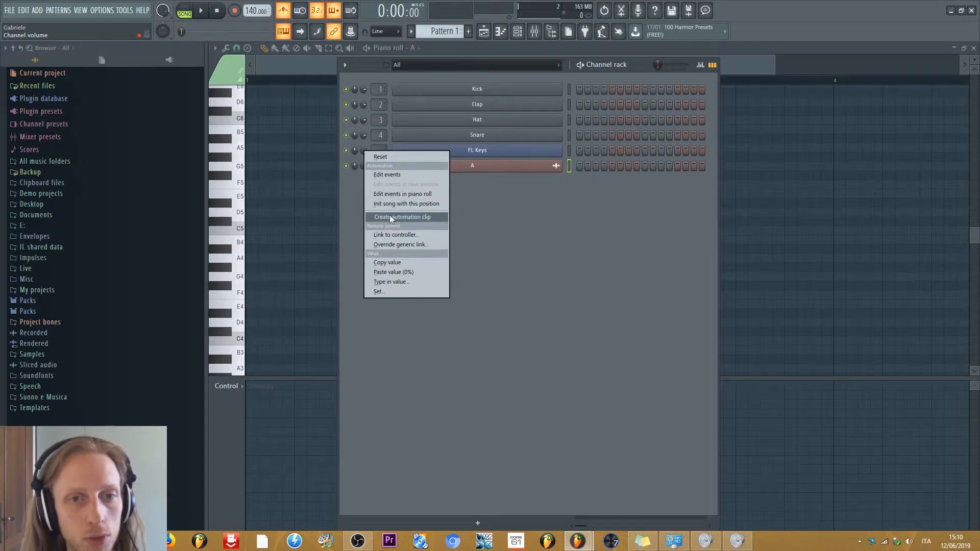
click(391, 216)
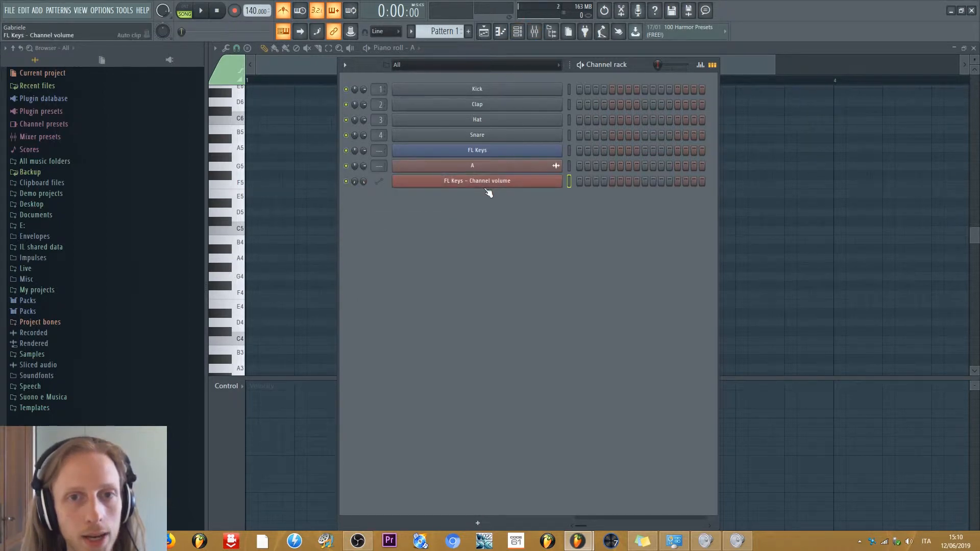
Step: View the settings of the FL Keys channel volume automation clip
click(518, 183)
click(548, 149)
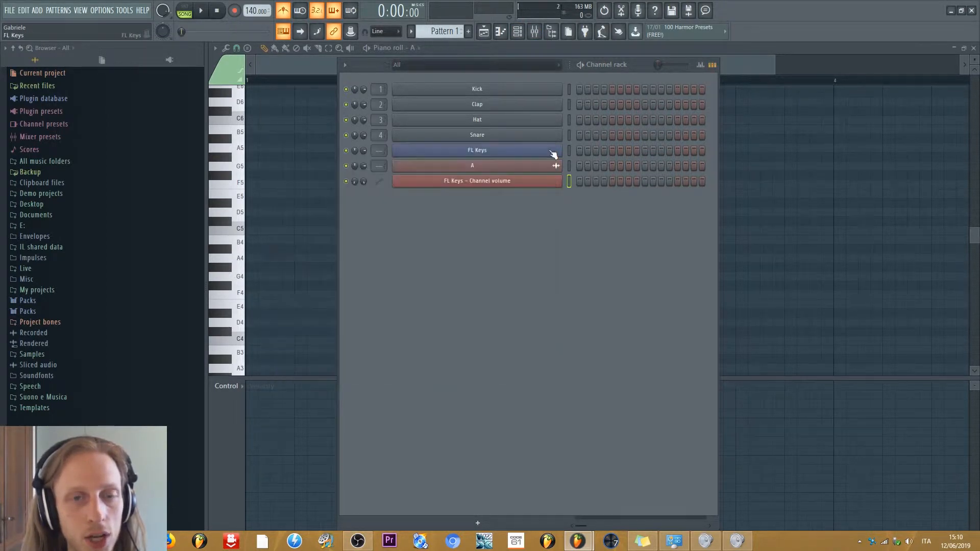
click(449, 180)
click(539, 149)
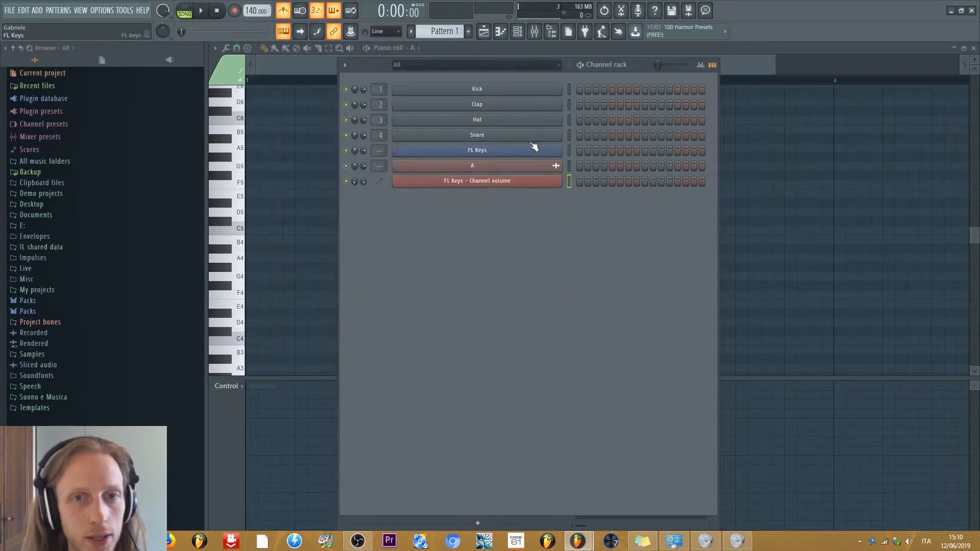
Step: Show the playlist and add and move control points on the FL Keys channel volume automation clip
click(309, 57)
click(483, 33)
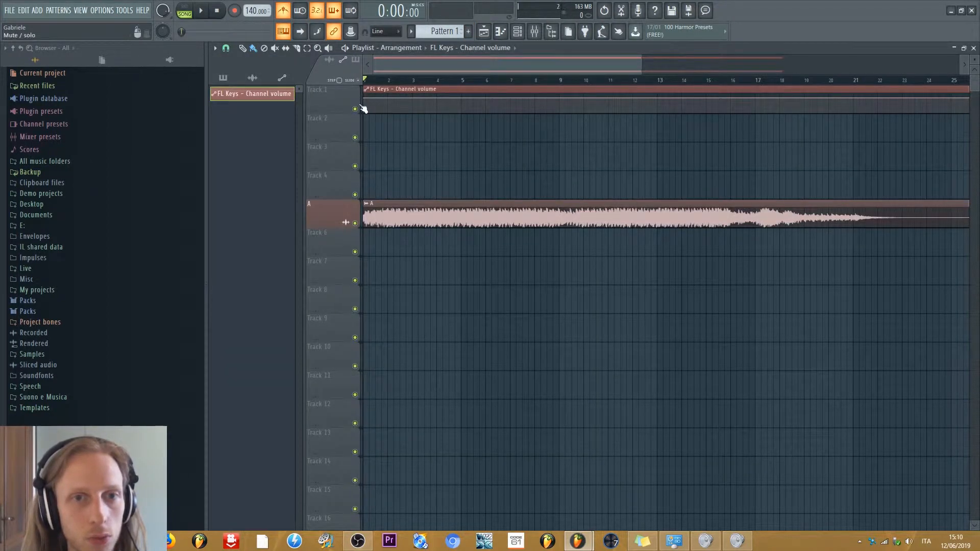
right_click(378, 99)
drag(378, 99, 567, 112)
right_click(435, 104)
drag(435, 104, 364, 114)
right_click(602, 93)
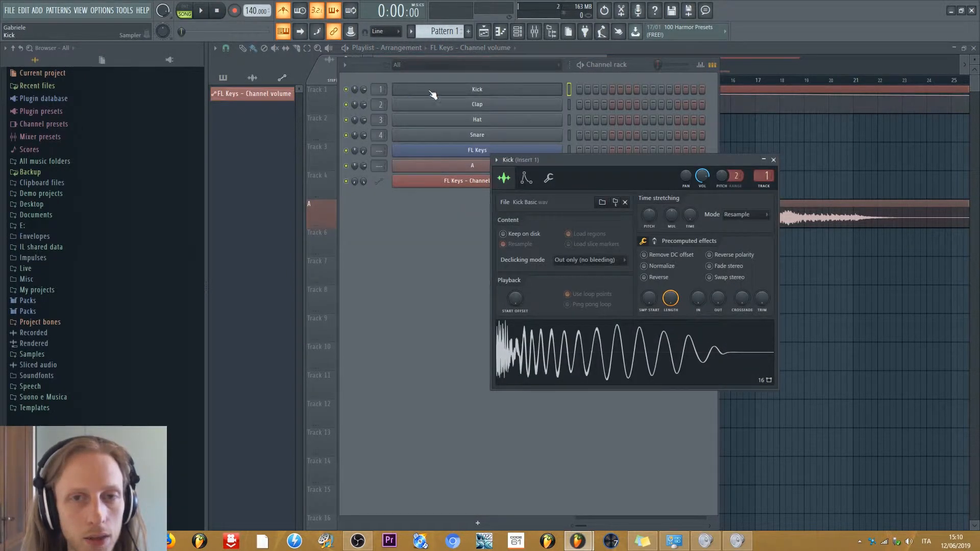
Step: Look over the Kick channel's settings window and its volume and panning knobs in the channel rack
click(454, 94)
click(456, 94)
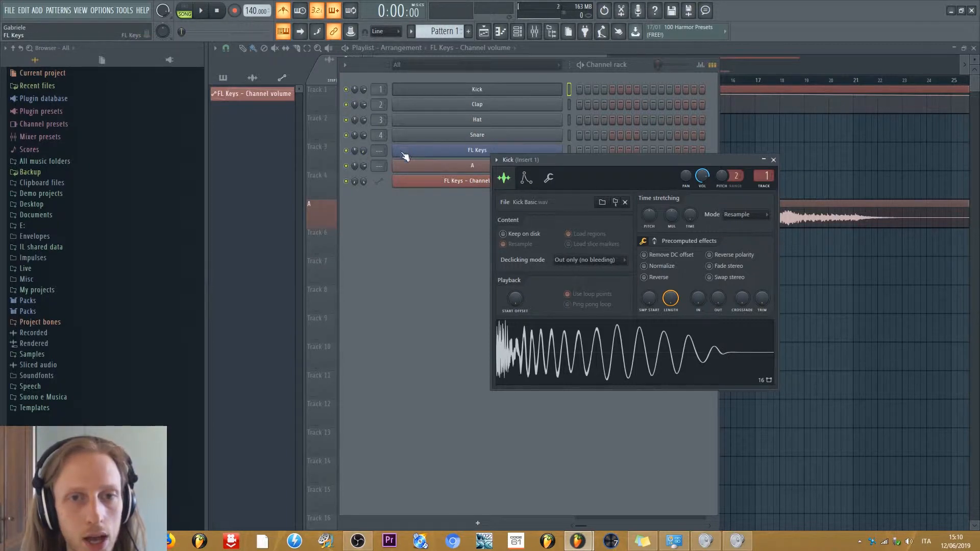
click(774, 160)
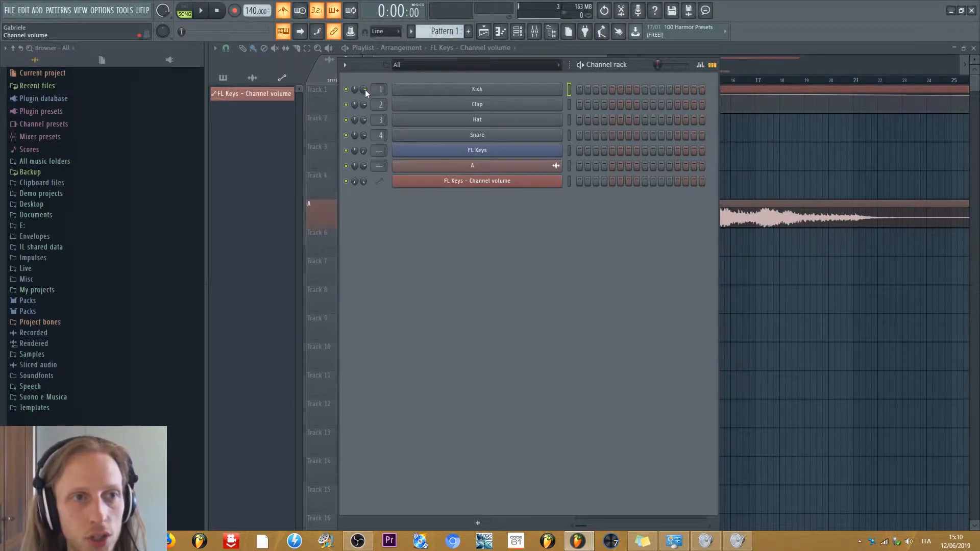
mouse_move(366, 90)
mouse_down()
mouse_move(355, 112)
mouse_move(355, 91)
mouse_up()
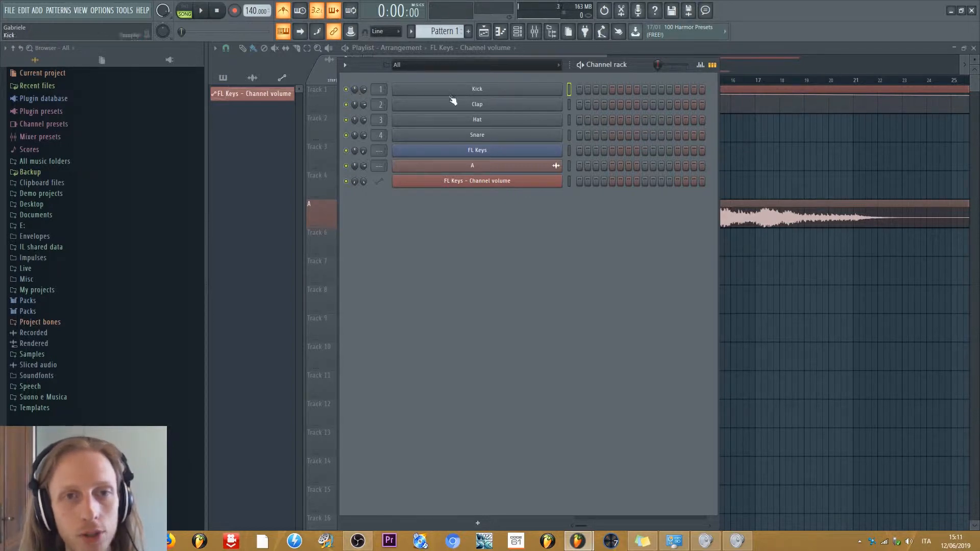
Step: Adjust the Kick channel's panning in its settings window and with its channel rack knob
click(516, 94)
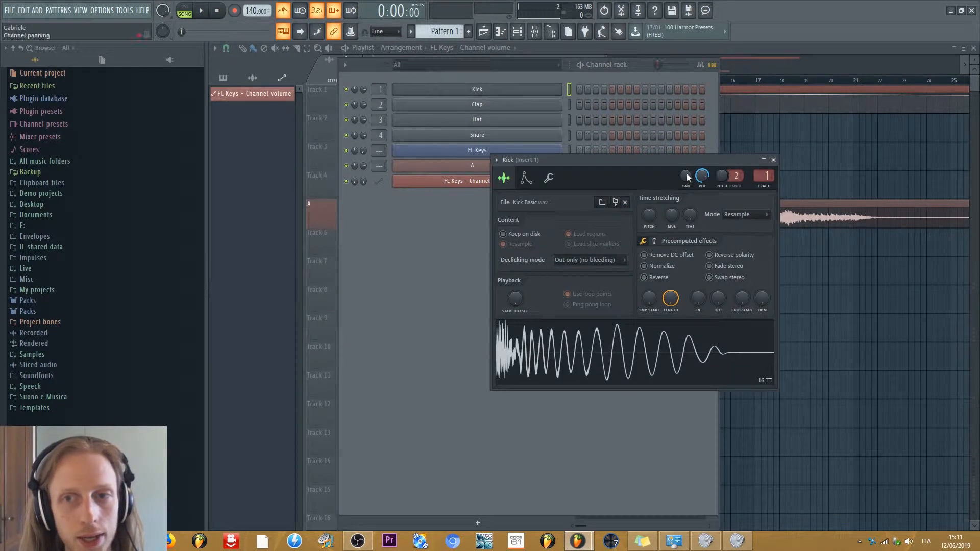
drag(686, 179, 685, 222)
click(355, 88)
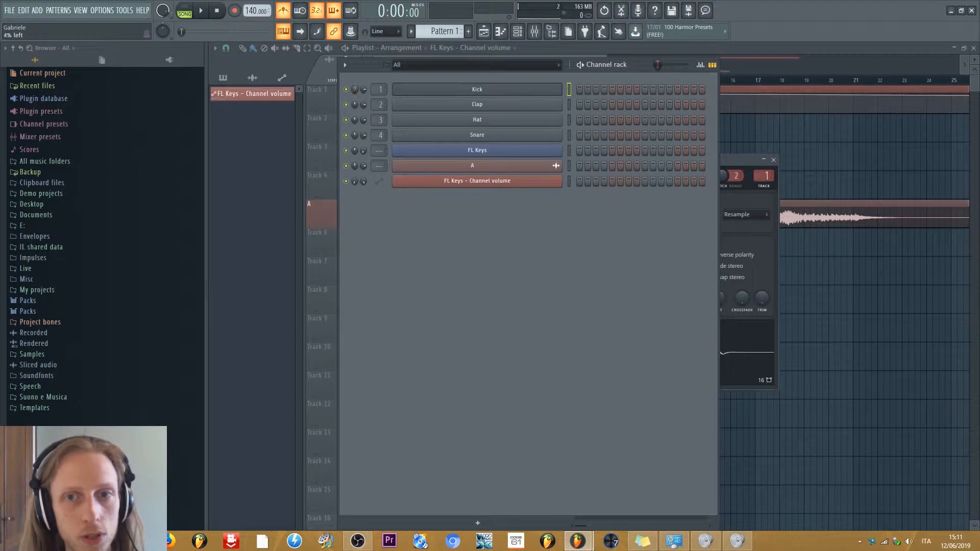
Step: Move the Kick settings window and the channel rack apart so that they sit side by side
drag(717, 158, 979, 96)
drag(386, 66, 314, 69)
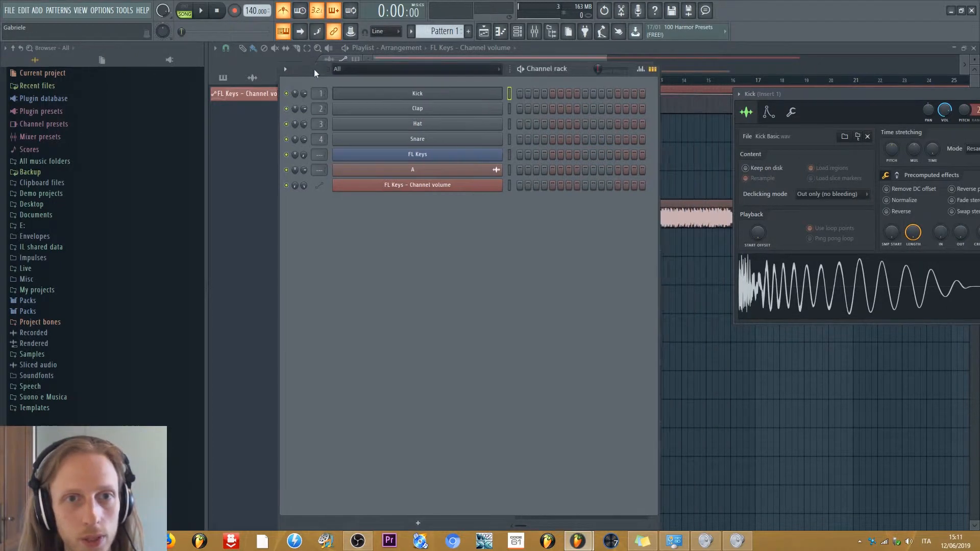
Step: Move the Kick settings window over the channel rack and audition the sample while varying the channel's pitch within a range of 2
drag(872, 96, 766, 112)
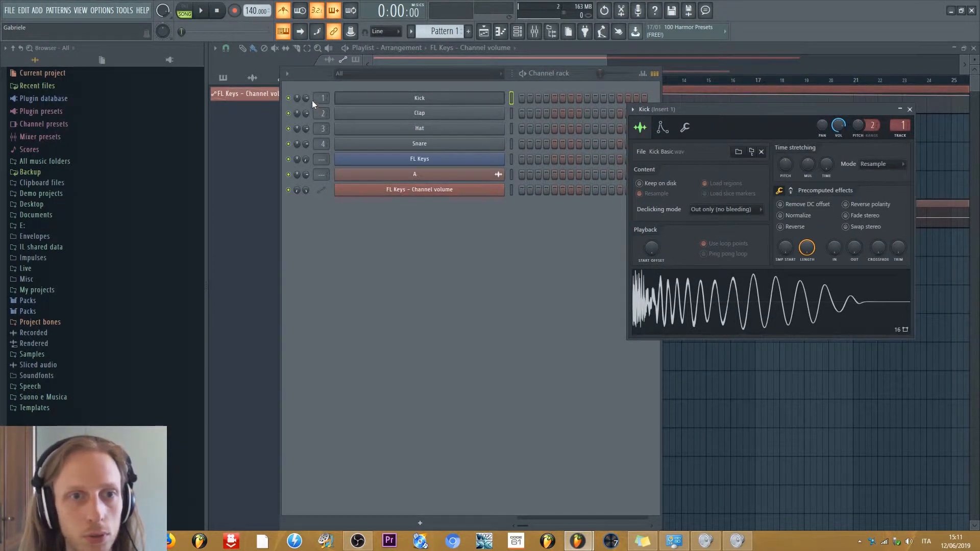
click(298, 98)
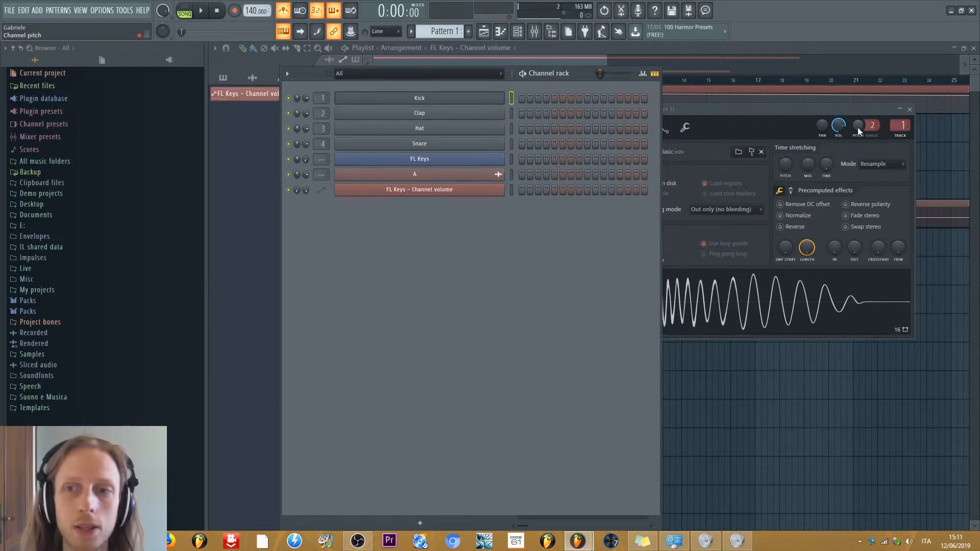
drag(858, 128, 859, 115)
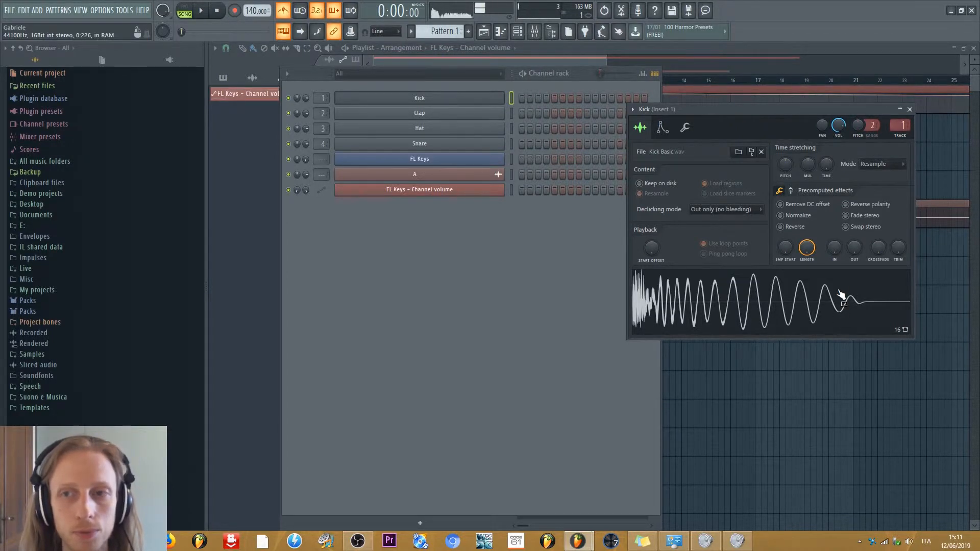
drag(858, 124, 857, 322)
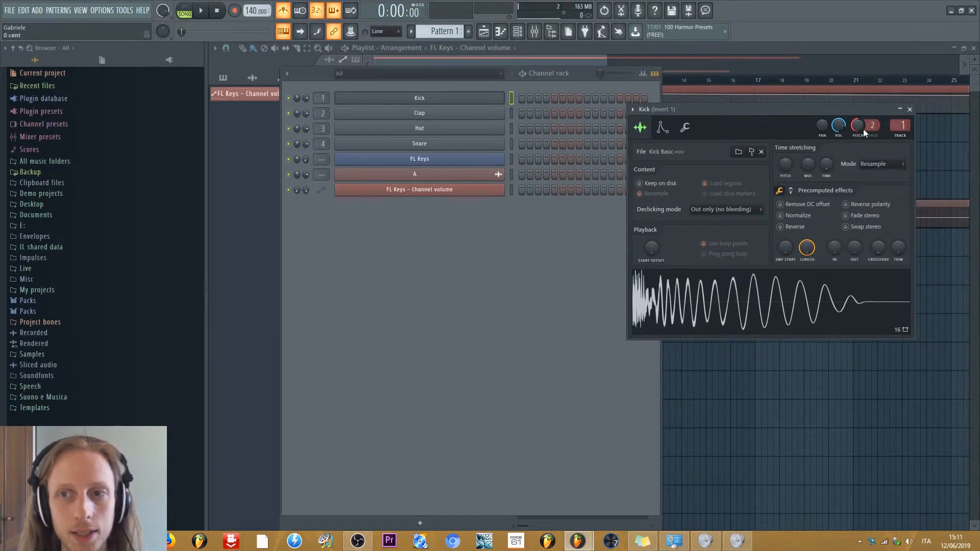
Step: Set the Kick's pitch range to 48, audition the sample with the pitch raised to +4800 cents, and try other pitches
drag(872, 126, 872, 41)
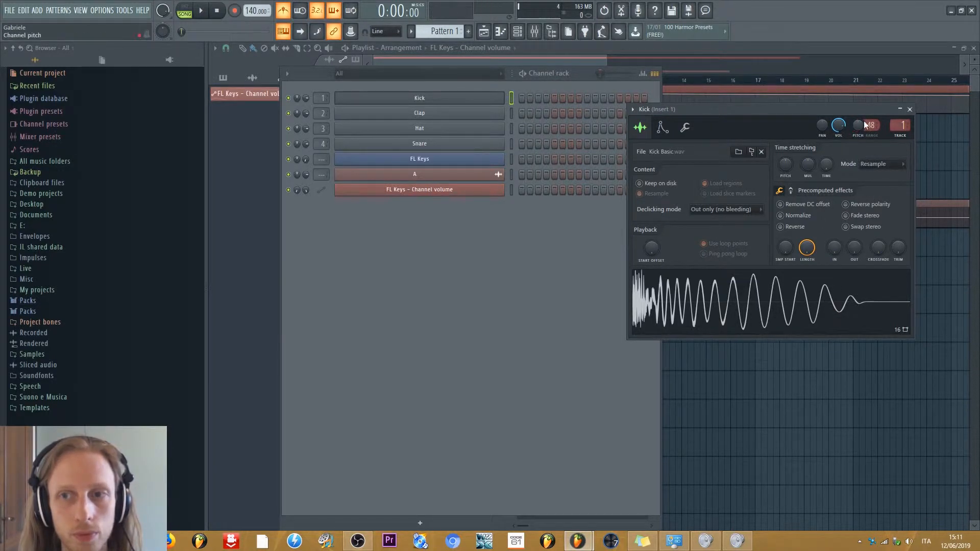
drag(858, 125, 858, 41)
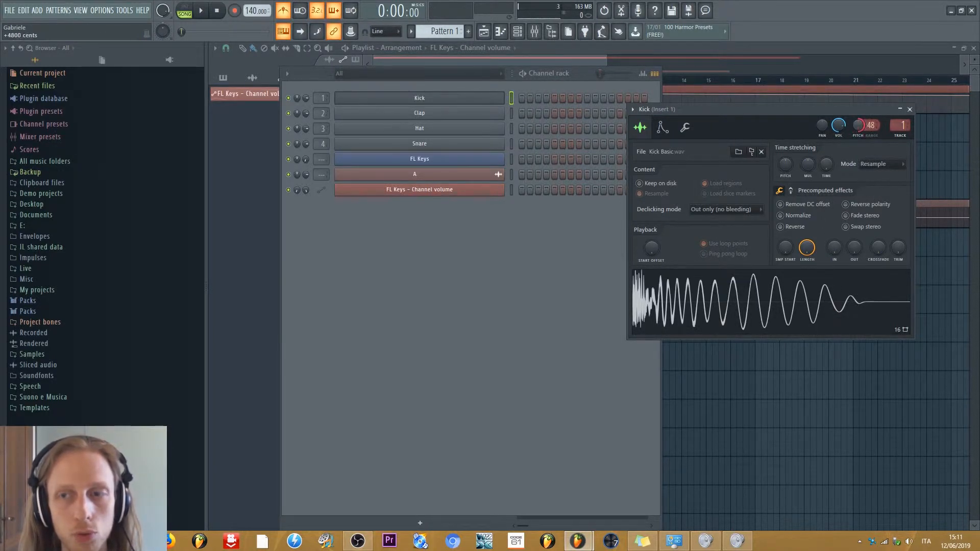
click(821, 299)
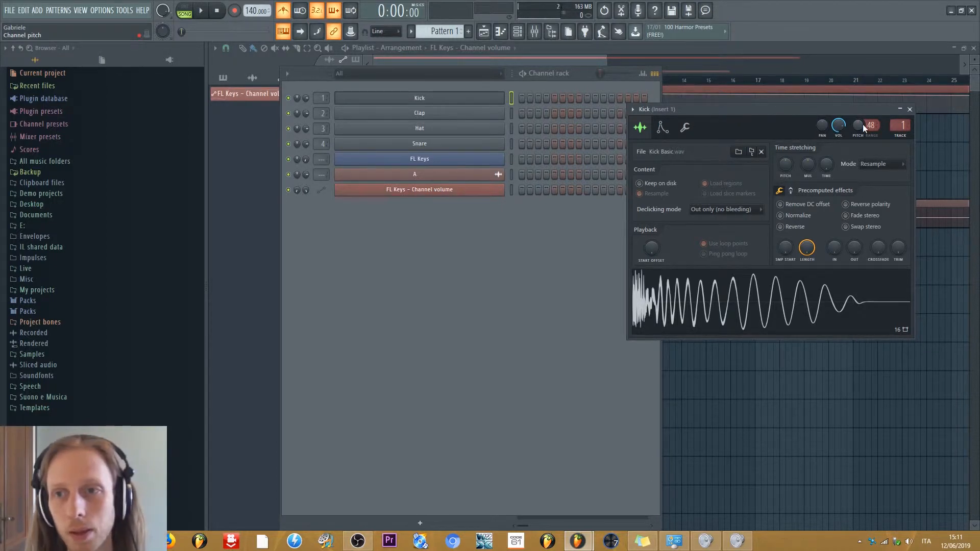
drag(863, 124, 863, 124)
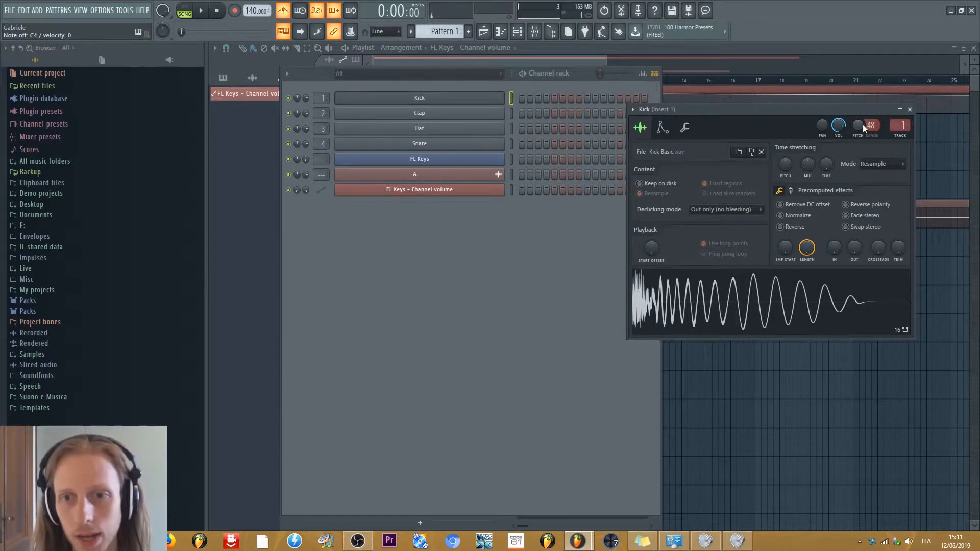
click(800, 304)
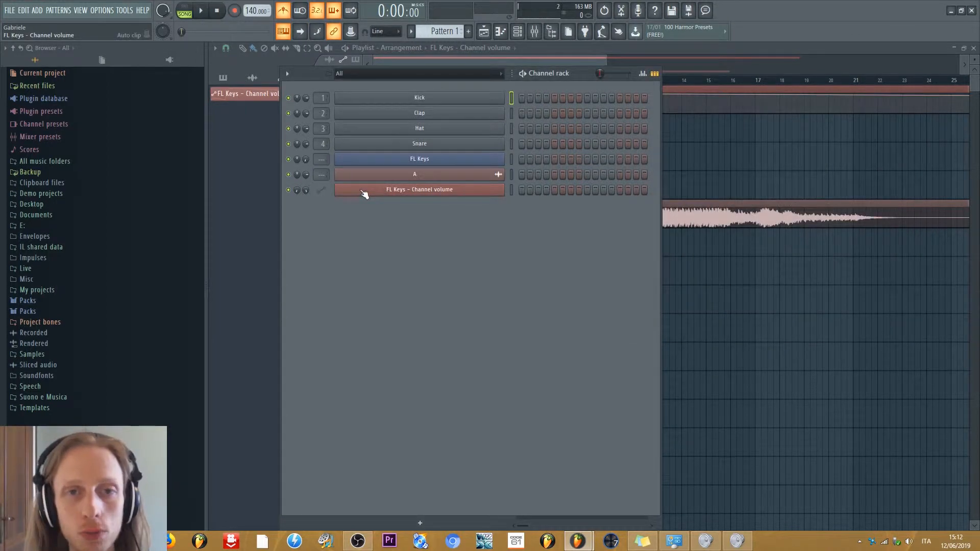
Step: Open the FL Keys channel volume automation's settings and move the channel rack aside to uncover the playlist clips
click(364, 194)
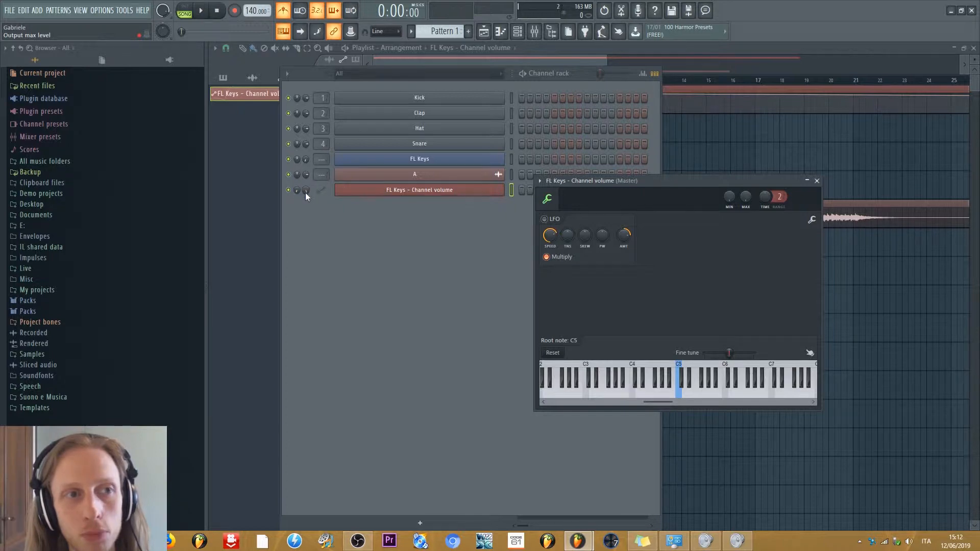
drag(301, 76, 691, 229)
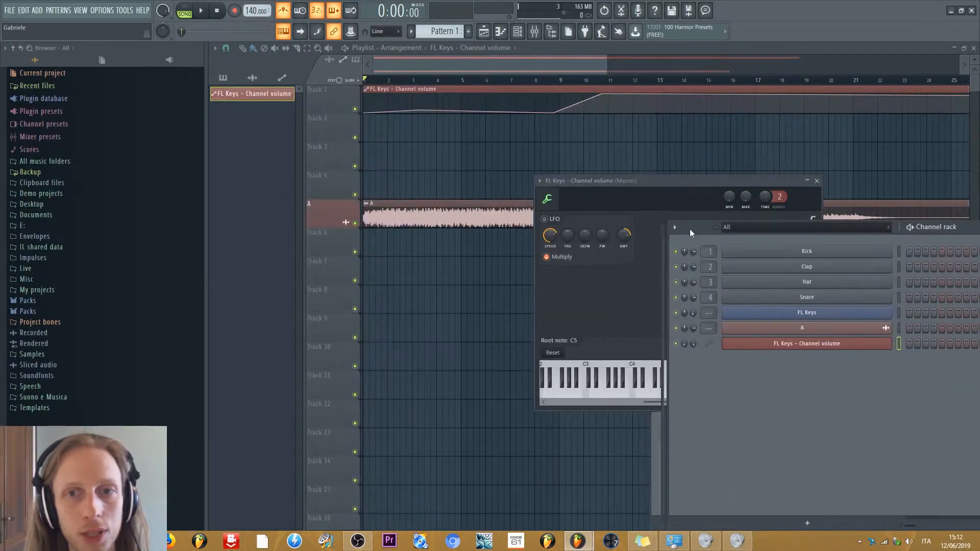
Step: Remove the intermediate control points from the FL Keys channel volume clip to form a straight ramp ending at the top of the clip
click(365, 114)
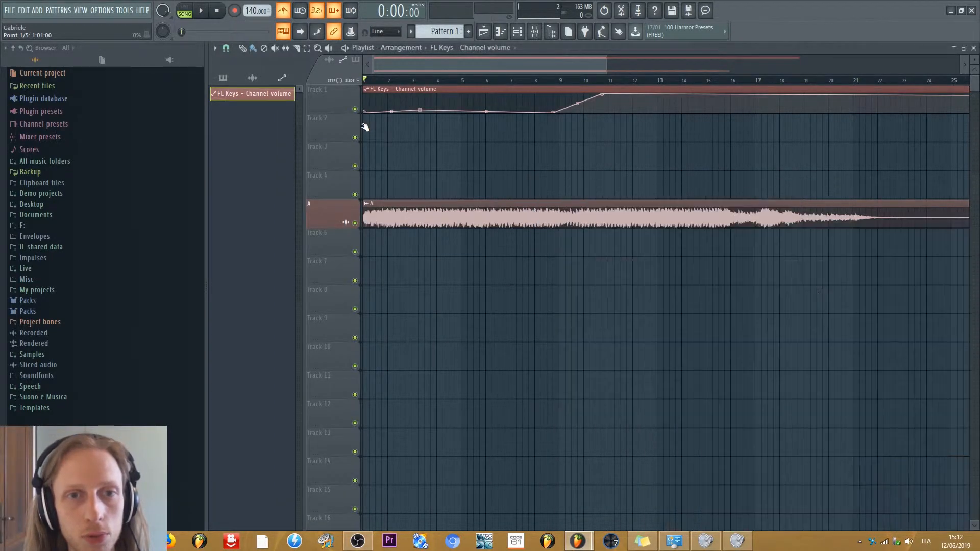
right_click(419, 112)
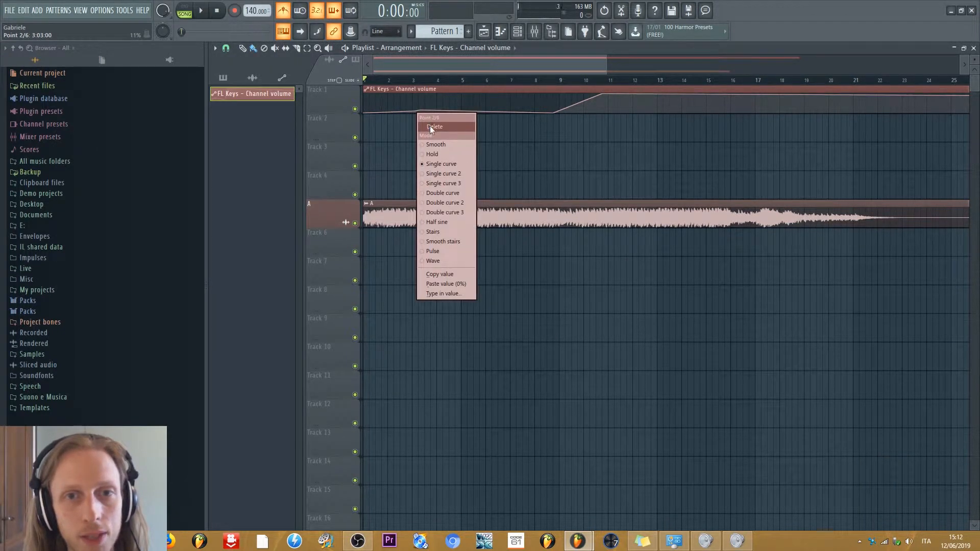
click(451, 82)
drag(609, 65, 661, 74)
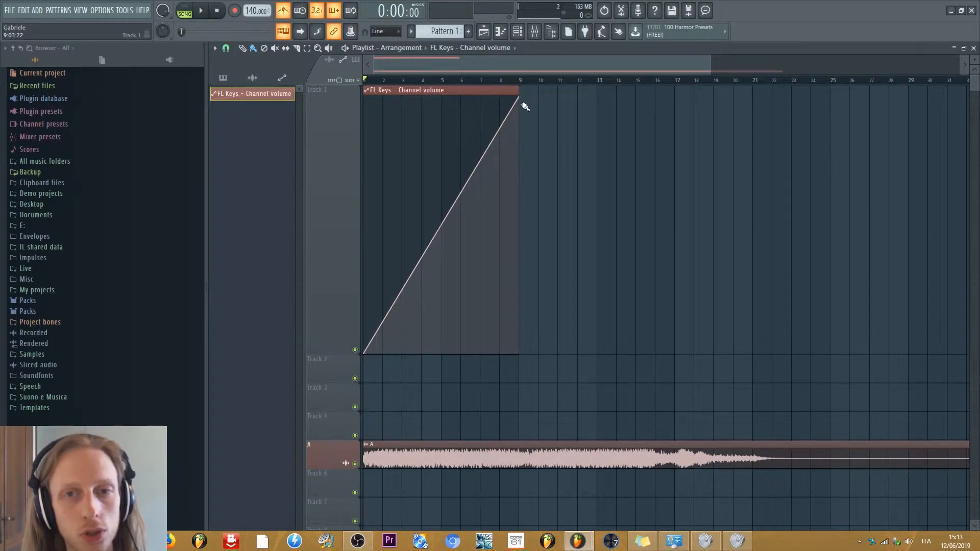
drag(518, 97, 520, 147)
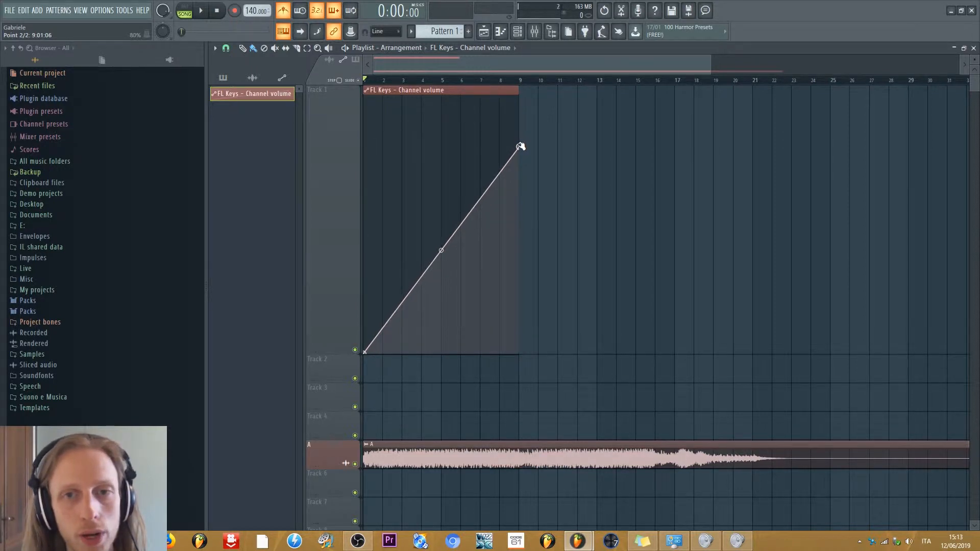
drag(521, 146, 518, 97)
Step: Place the channel rack beside the ramp clip and remove audio clip A from the playlist
key(F6)
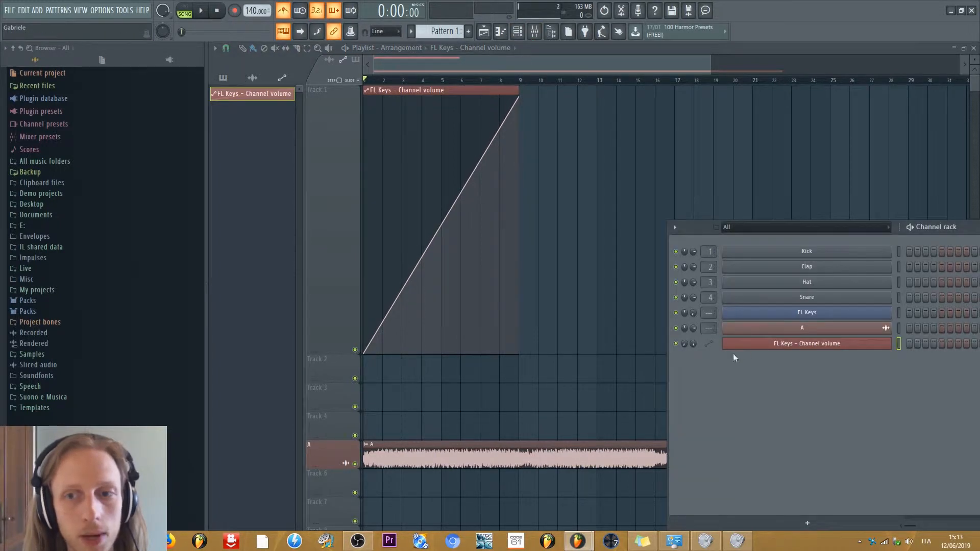
drag(691, 301, 625, 184)
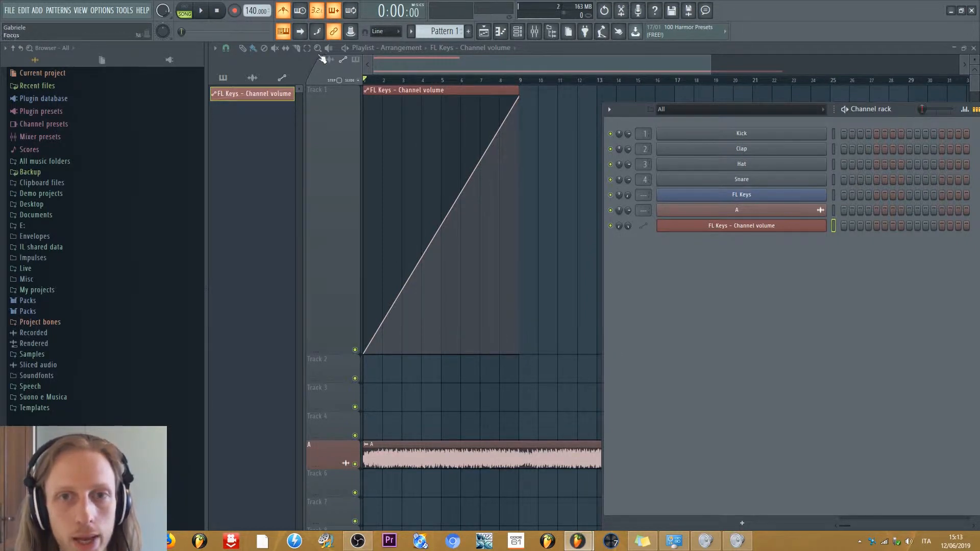
click(205, 14)
click(205, 14)
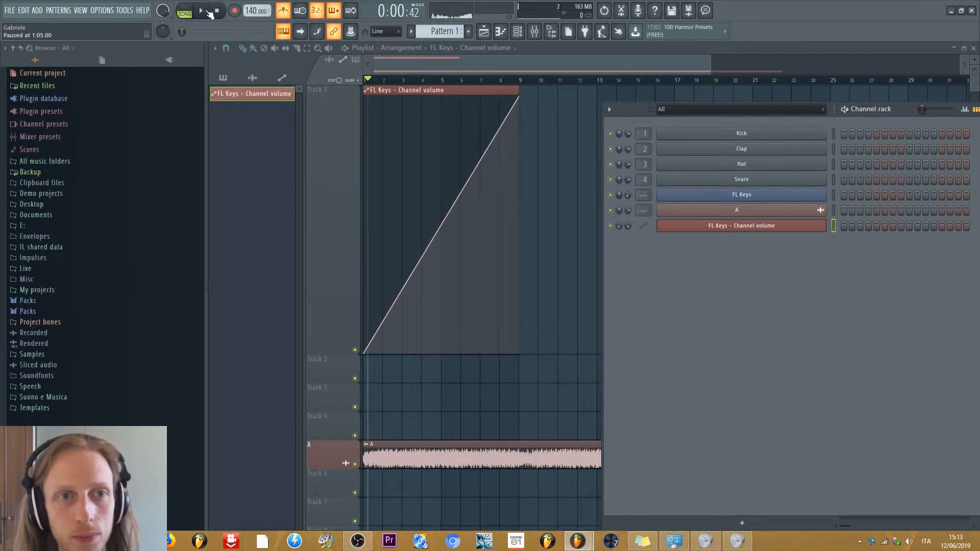
click(491, 32)
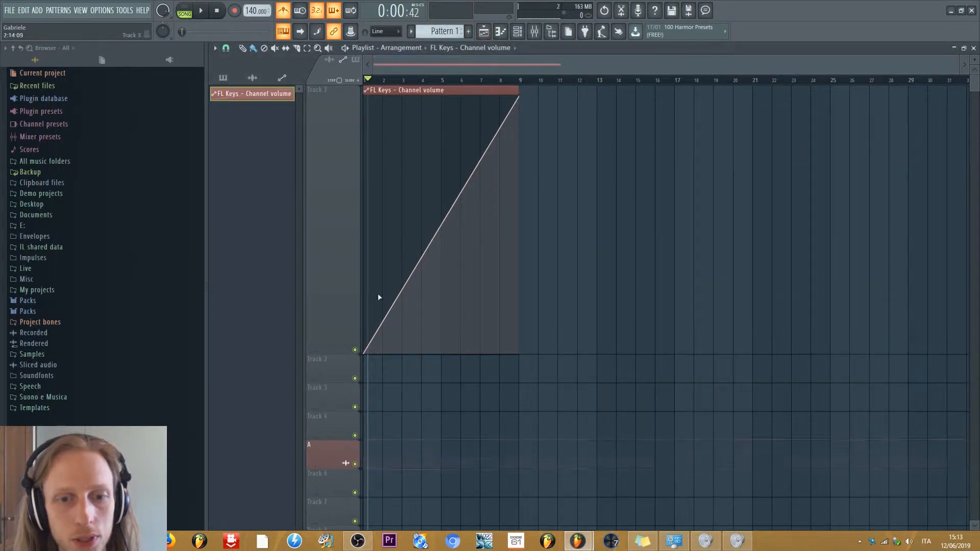
click(520, 34)
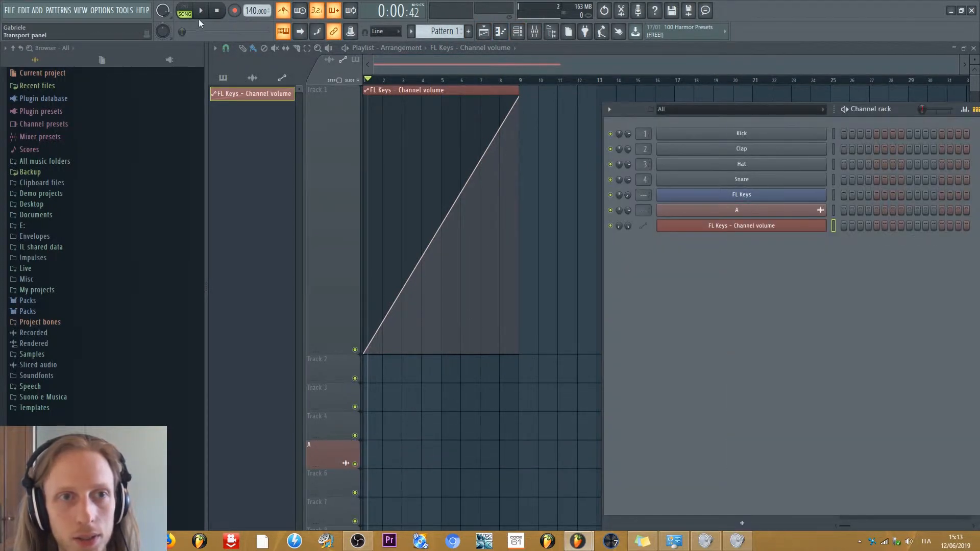
Step: Turn off the metronome and play the song while watching the automated volume knob in the FL Keys window's detailed settings
click(200, 12)
click(285, 11)
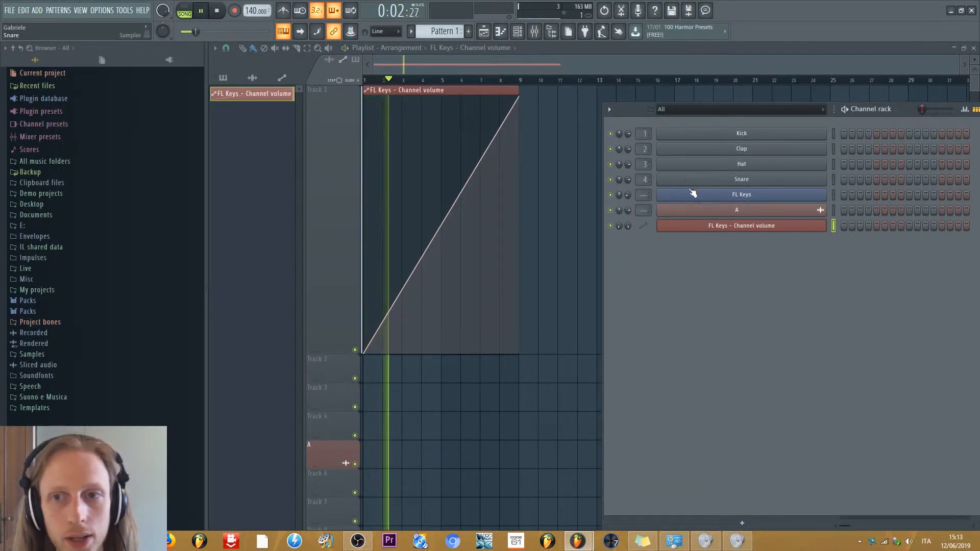
drag(619, 109, 590, 72)
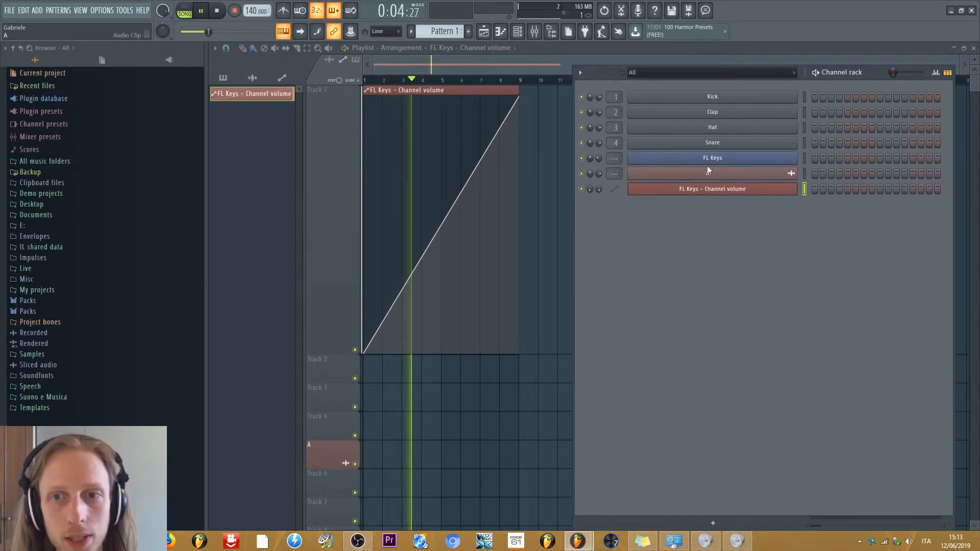
click(690, 163)
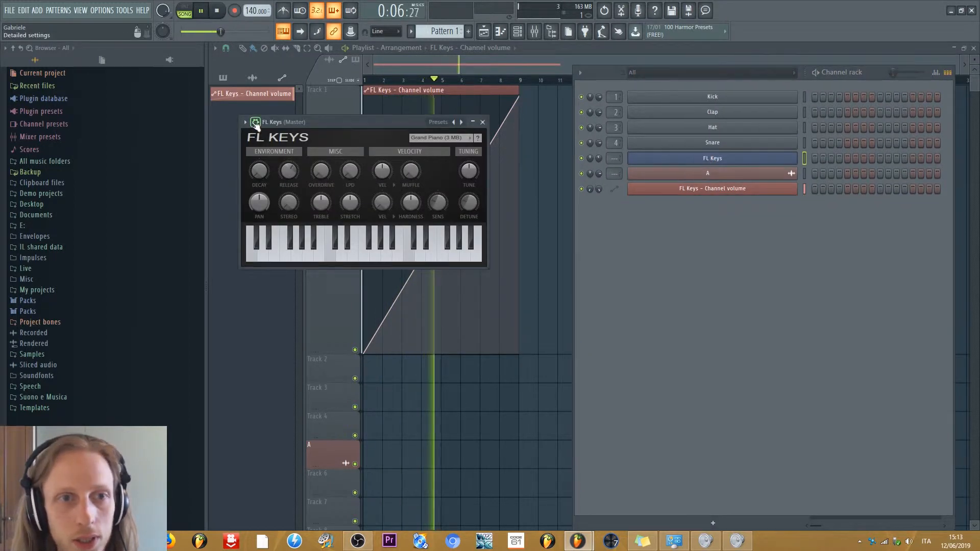
click(256, 122)
drag(327, 120, 653, 144)
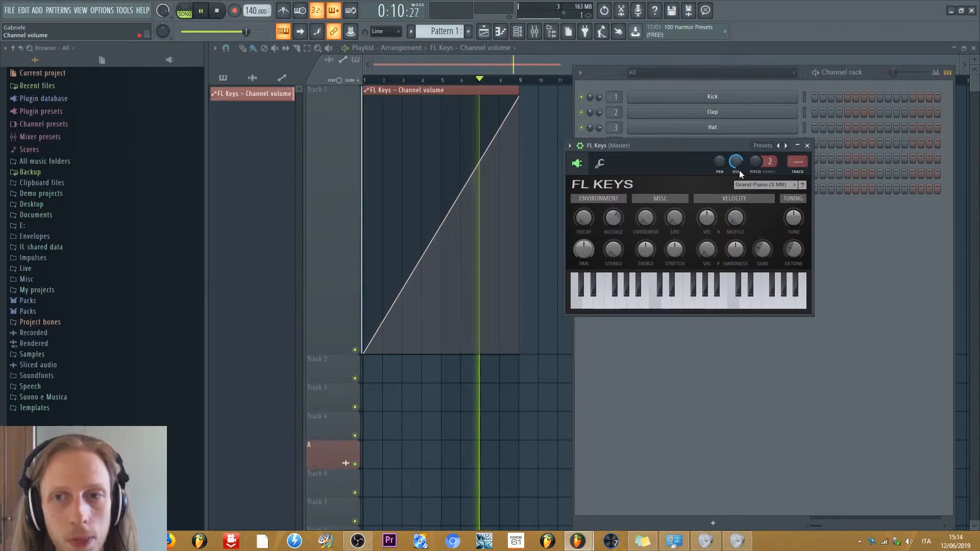
click(218, 12)
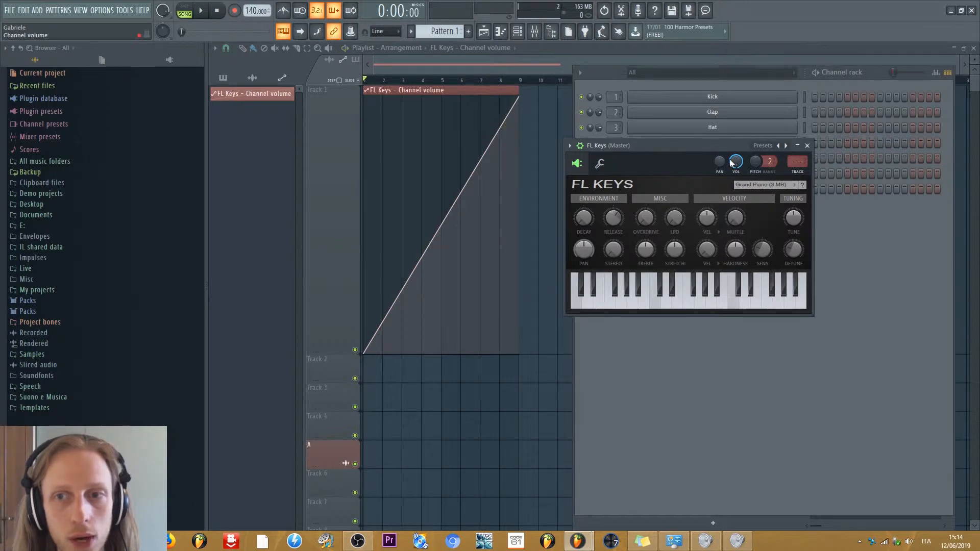
Step: Move the FL Keys window below the channel list and set the volume automation channel's maximum output level to 80%
drag(652, 146, 731, 238)
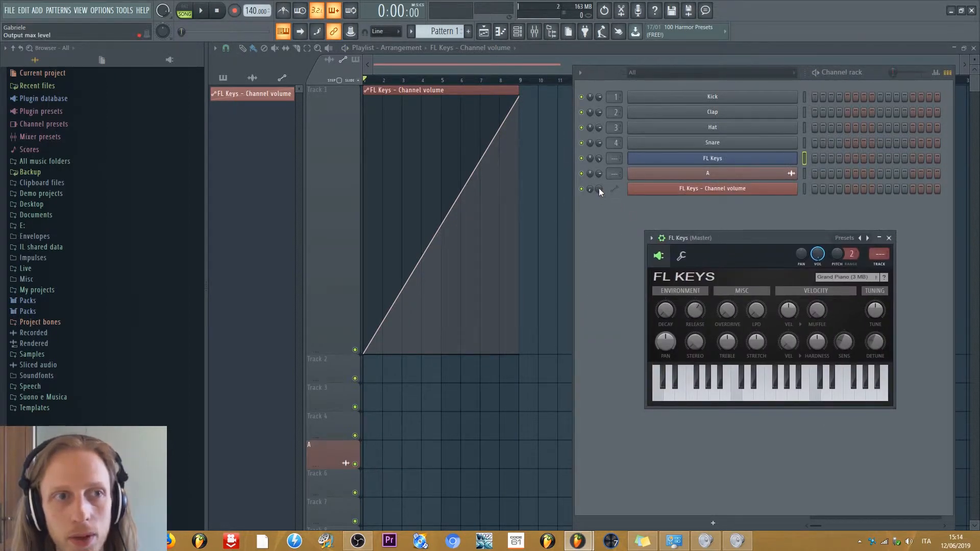
drag(599, 189, 599, 200)
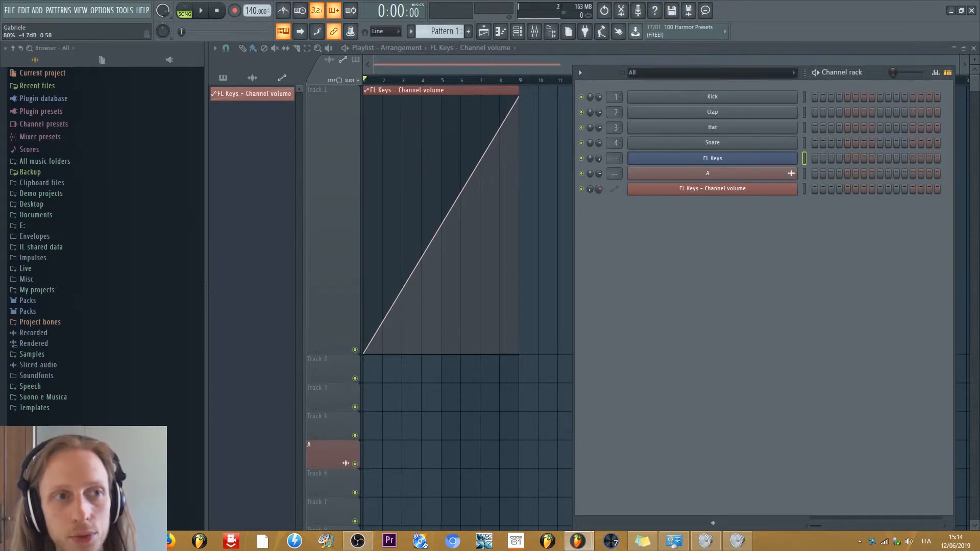
click(685, 159)
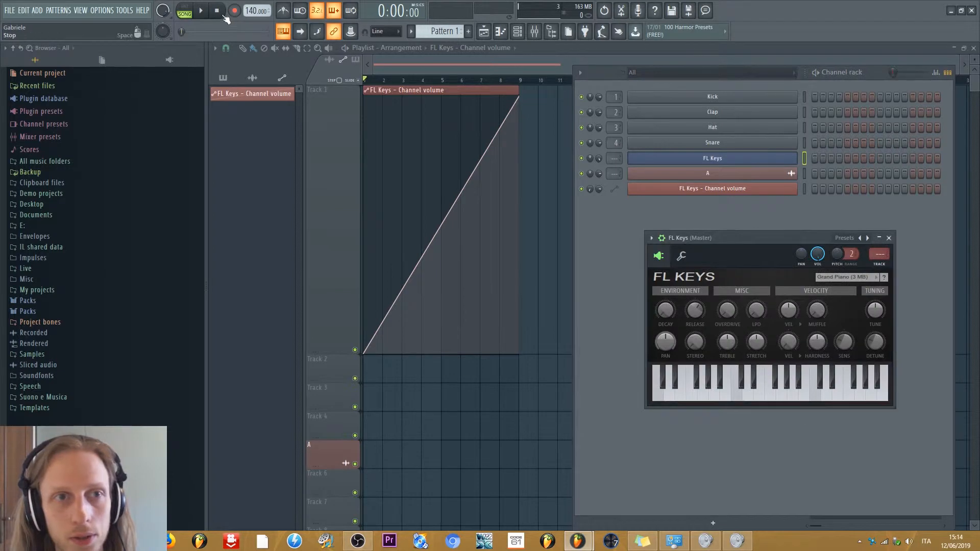
Step: Play the song from different positions along the automation ramp and watch how the FL Keys volume knob responds
click(202, 11)
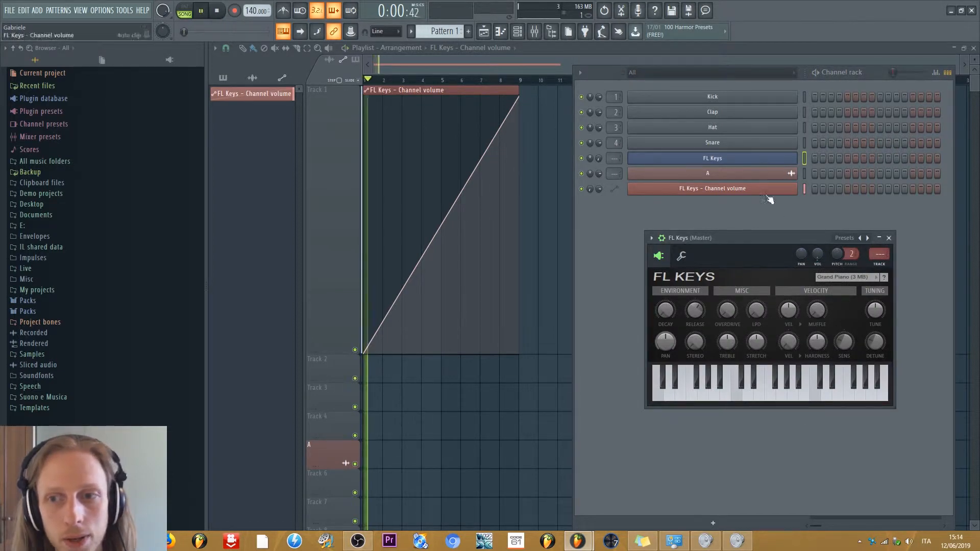
click(473, 80)
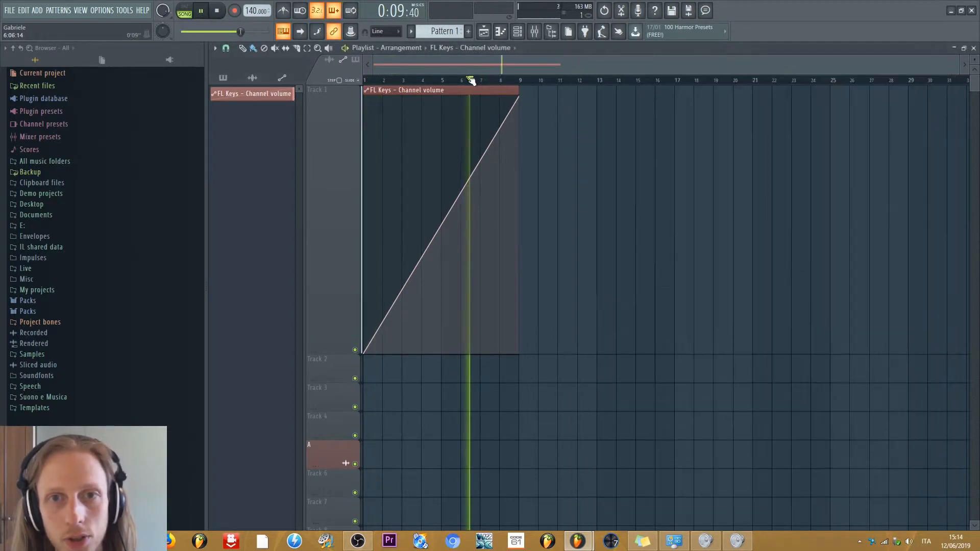
click(516, 32)
click(743, 160)
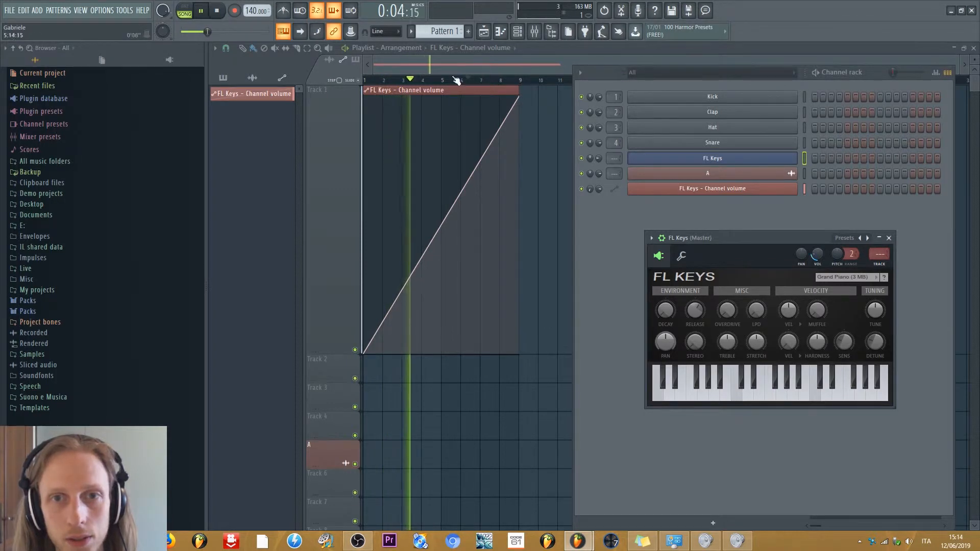
click(517, 31)
click(518, 32)
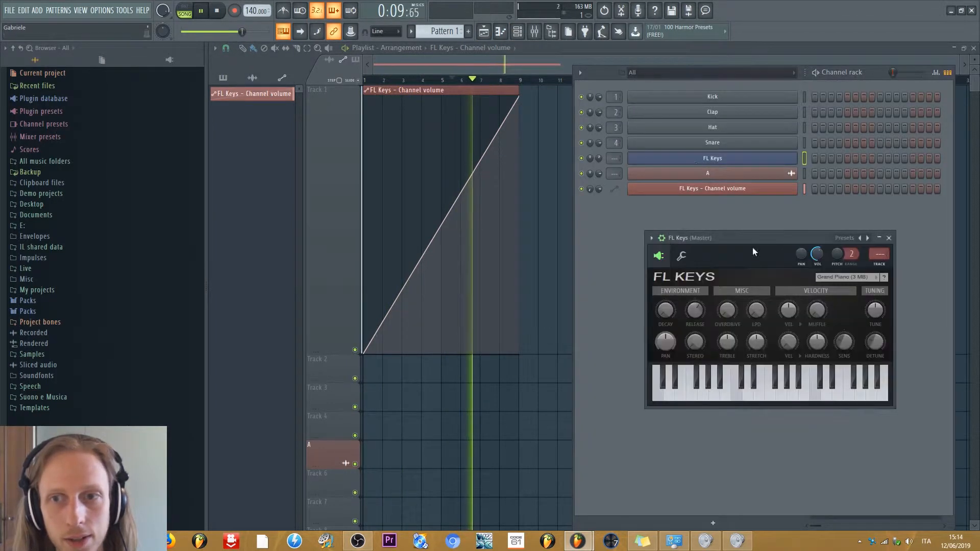
click(712, 158)
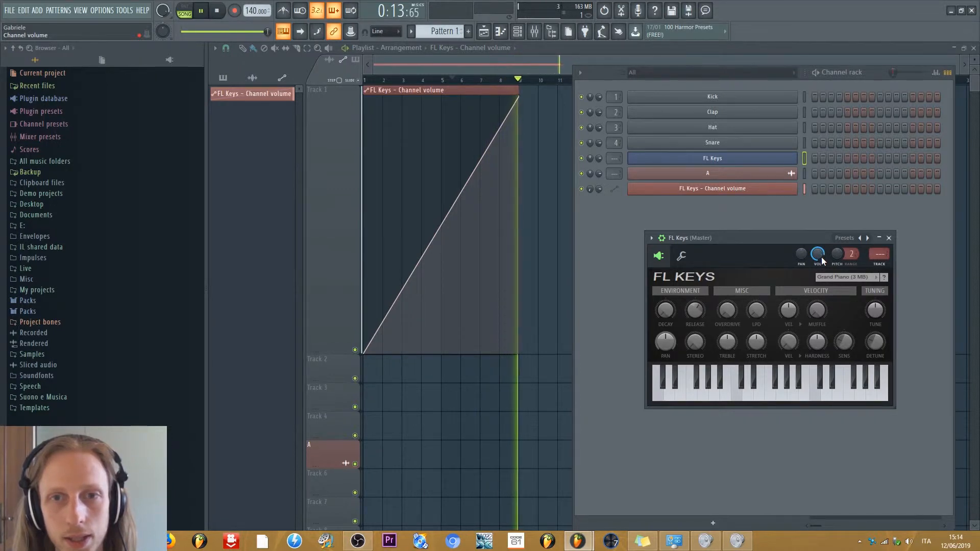
key(space)
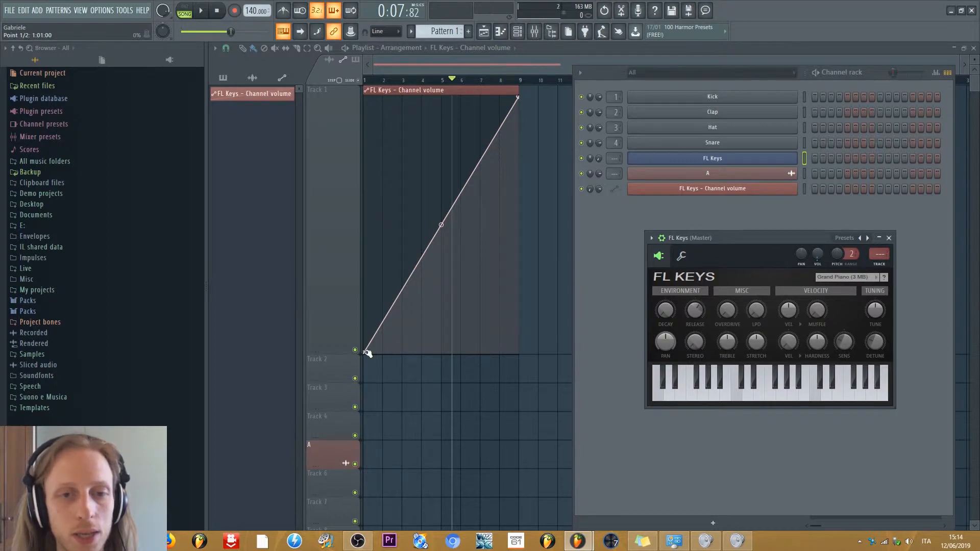
Step: Raise the FL Keys volume clip's start point and add two control points that shape a peak after bar 4 and a dip before bar 6
drag(365, 353, 364, 261)
right_click(459, 309)
right_click(431, 214)
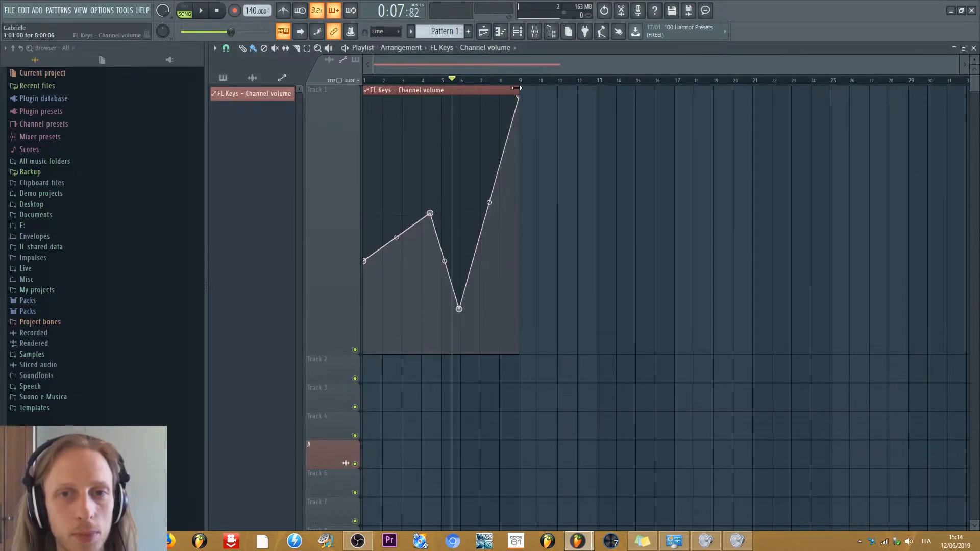
Step: Extend the FL Keys volume clip past bar 25 and add five control points between bars 16 and 24
drag(518, 90, 841, 90)
right_click(664, 282)
right_click(757, 175)
right_click(743, 284)
right_click(783, 197)
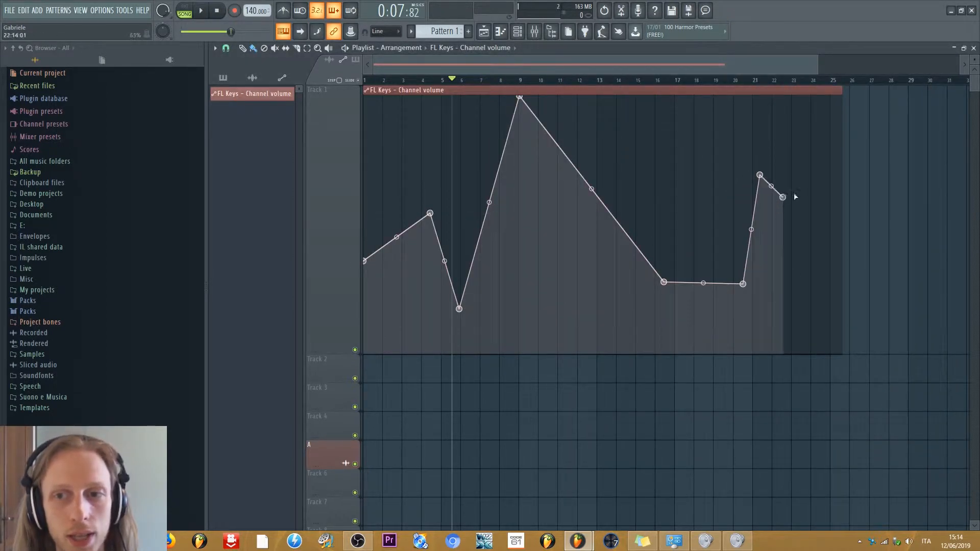
right_click(802, 167)
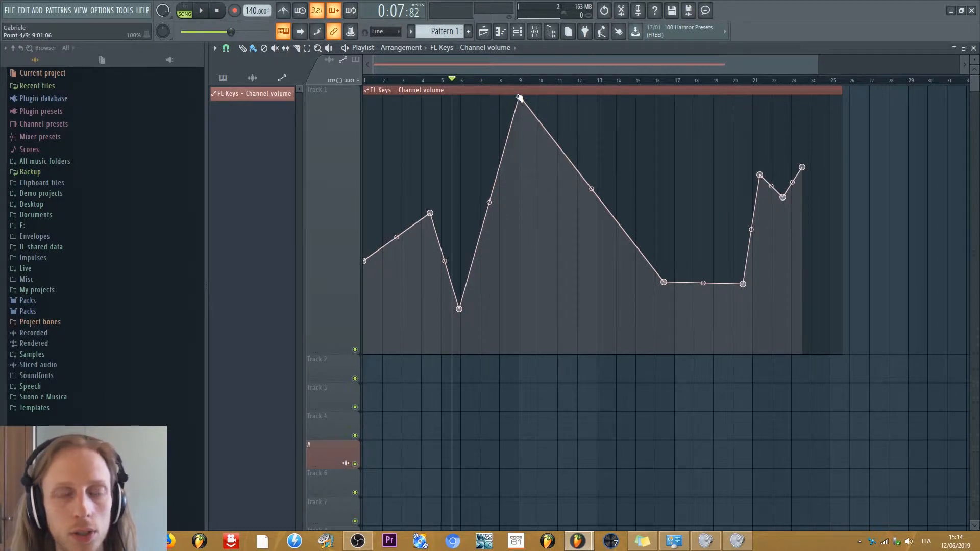
Step: Reshape the volume curve by lowering the bar 9 peak slightly, dropping the next point to bar 17, and forming a sharp vertical rise there
mouse_move(519, 97)
mouse_down()
mouse_move(526, 178)
mouse_move(519, 106)
mouse_up()
drag(664, 282, 677, 318)
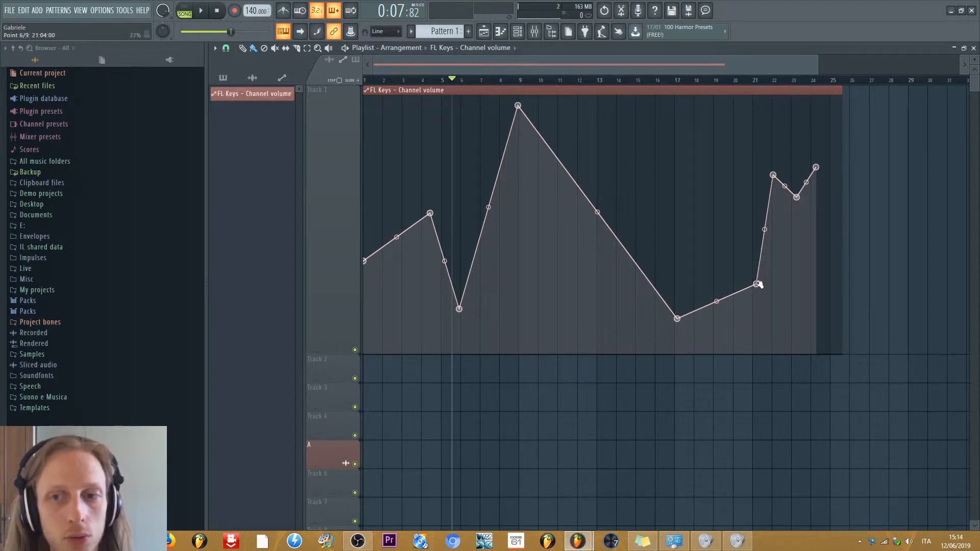
drag(756, 284, 637, 105)
Step: Bring up the channel rack and close the playlist so only the rack remains open
click(517, 33)
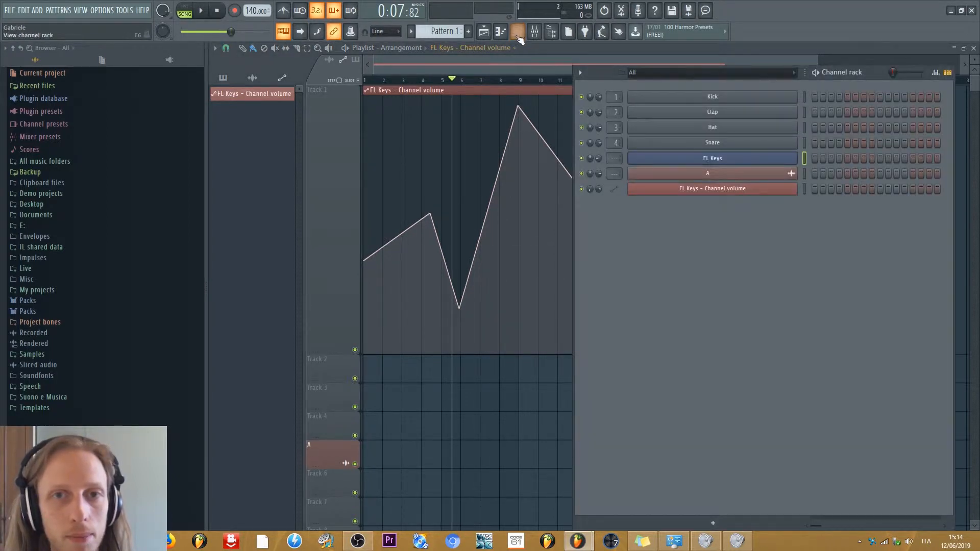
click(519, 34)
click(518, 33)
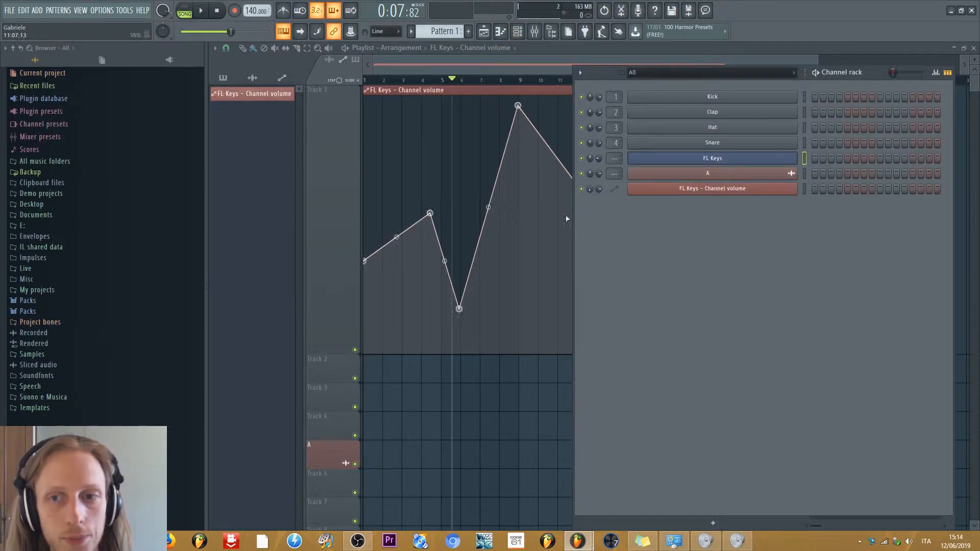
click(518, 33)
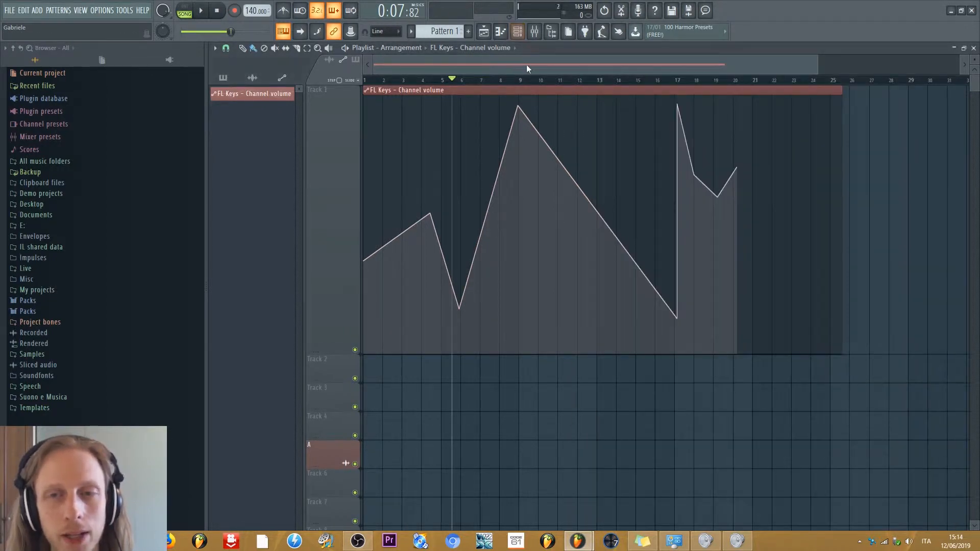
click(517, 31)
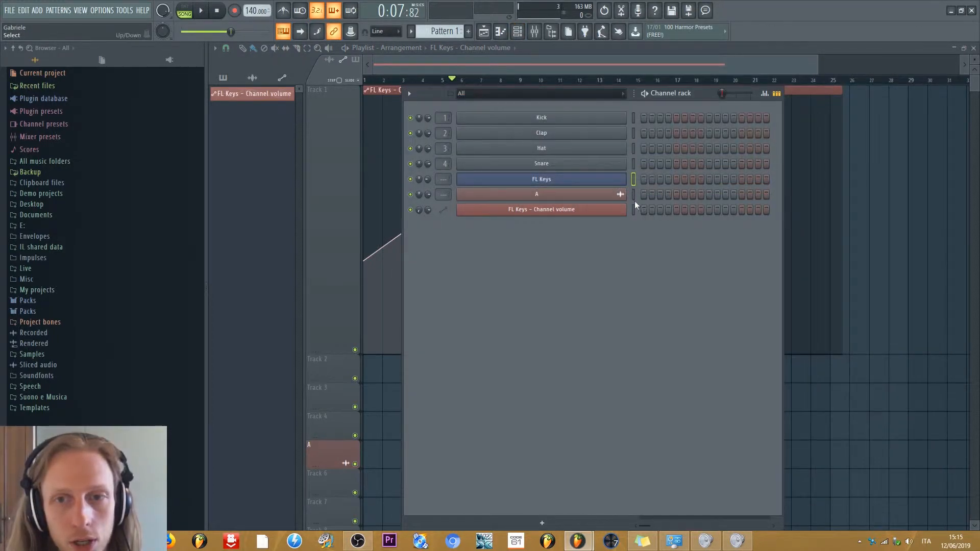
click(973, 48)
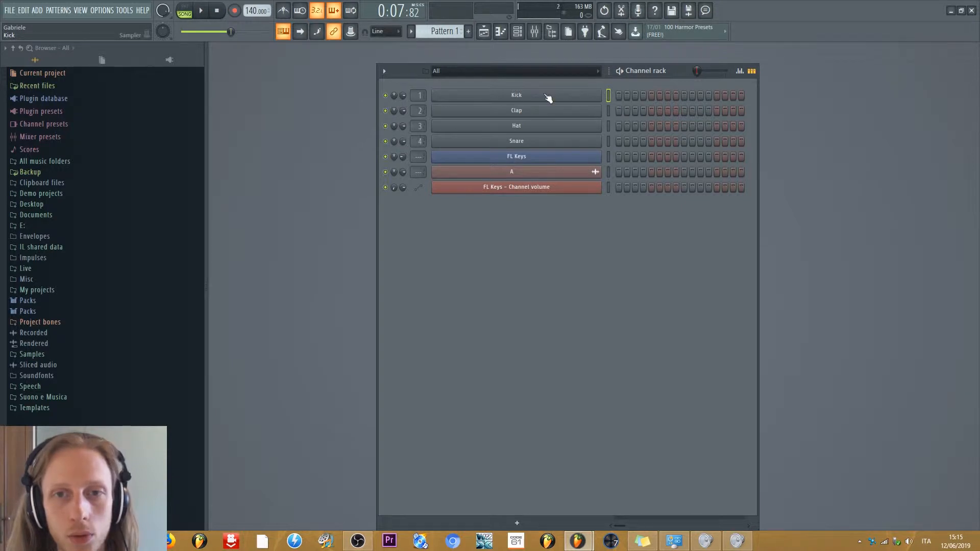
Step: Change the project's time settings to be set as time division and close the settings
click(102, 10)
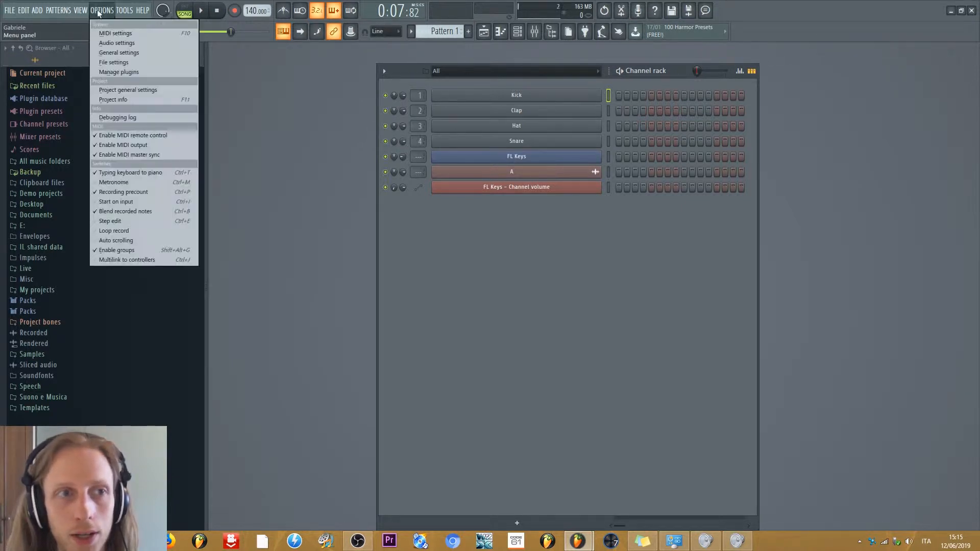
click(121, 46)
click(340, 126)
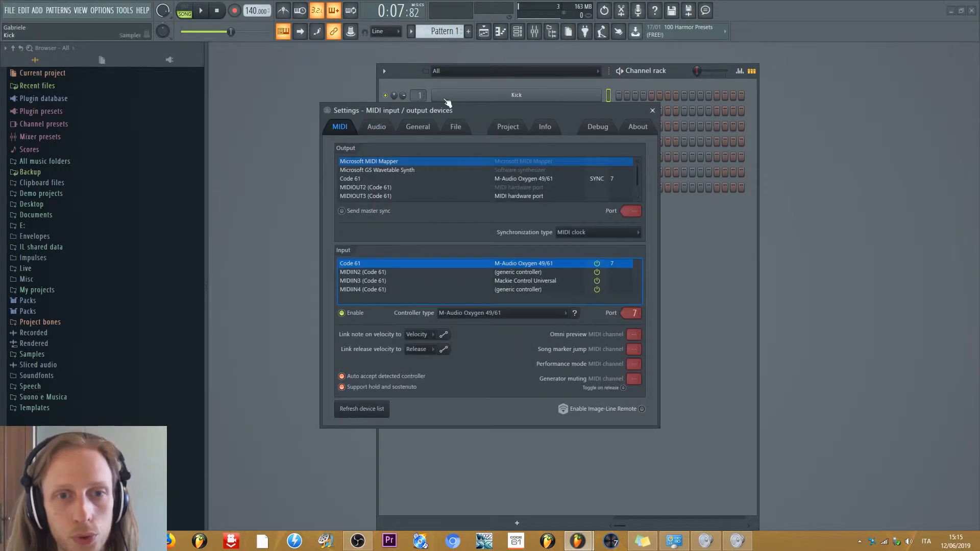
click(418, 126)
click(507, 128)
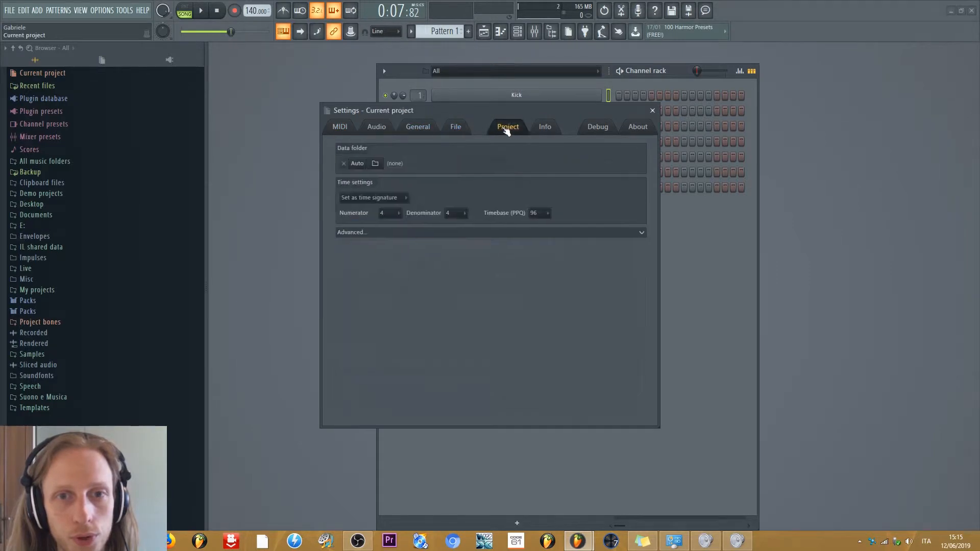
click(378, 198)
click(375, 215)
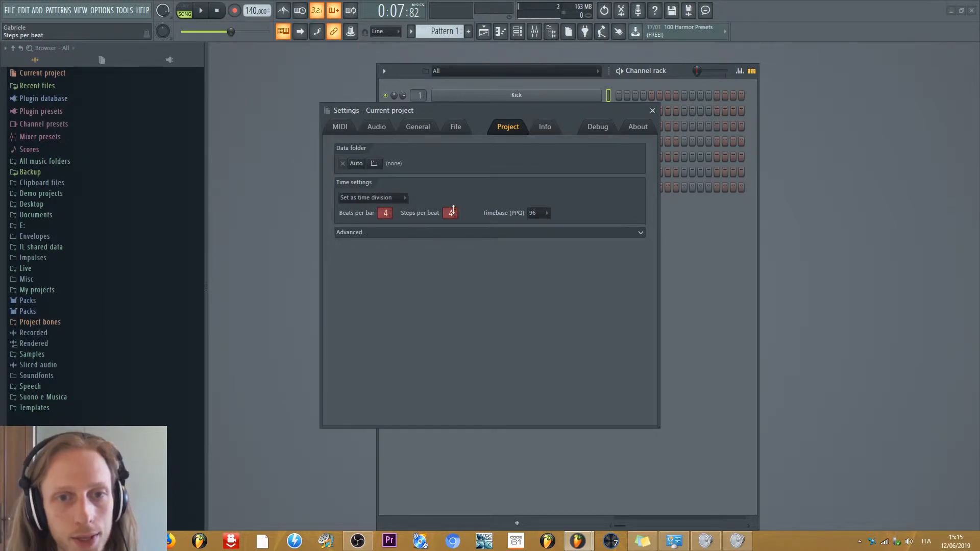
click(652, 111)
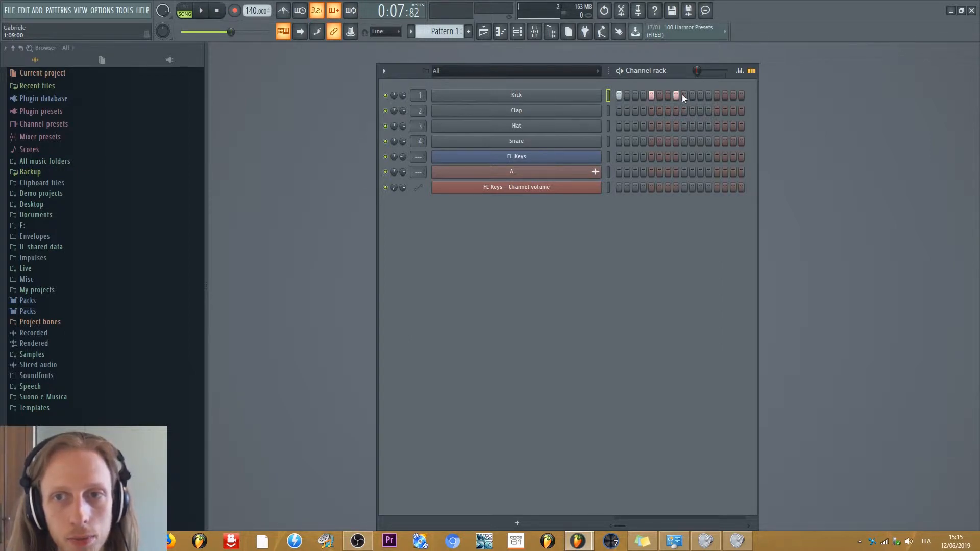
Step: Complete a Kick on steps 1, 5, 9 and 13, switch to pattern mode, and play the pattern briefly
click(717, 95)
click(184, 10)
click(200, 10)
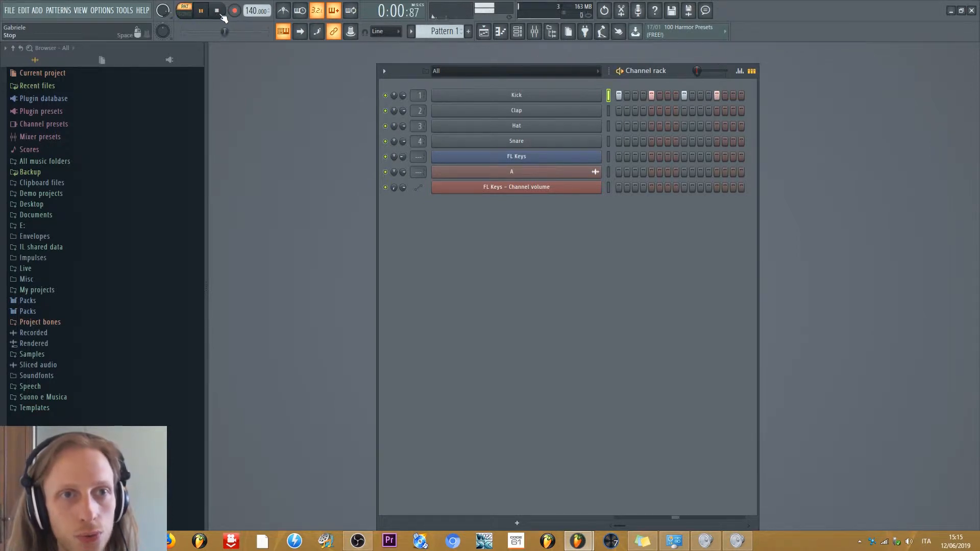
click(217, 10)
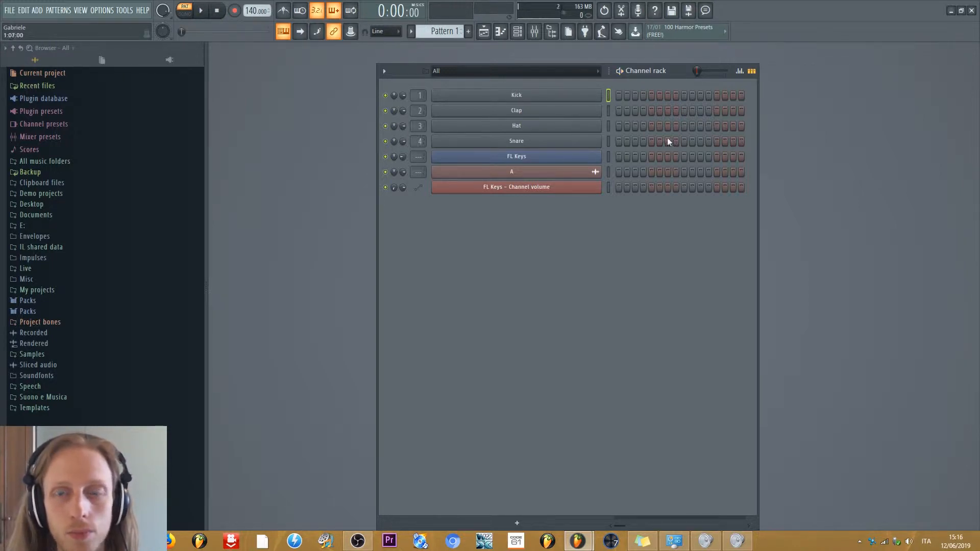
Step: Add Clap hits on steps 3 to 5 and 11 to 13 and show them in the graph editor
drag(421, 75, 333, 97)
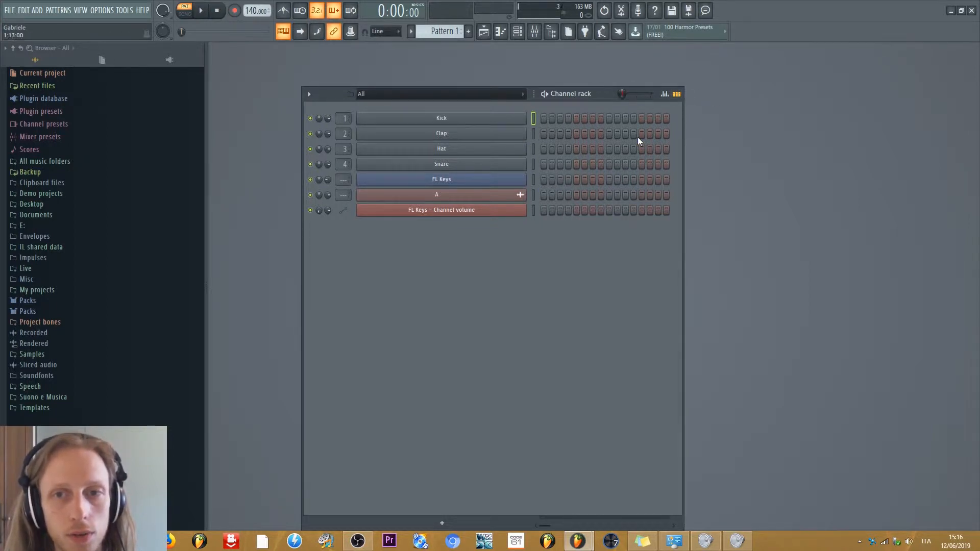
drag(640, 135, 563, 133)
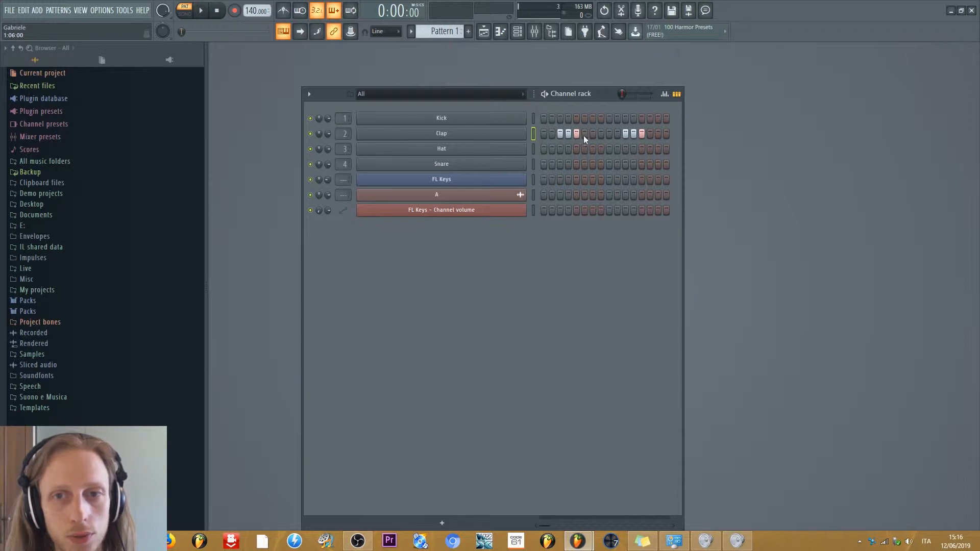
click(664, 95)
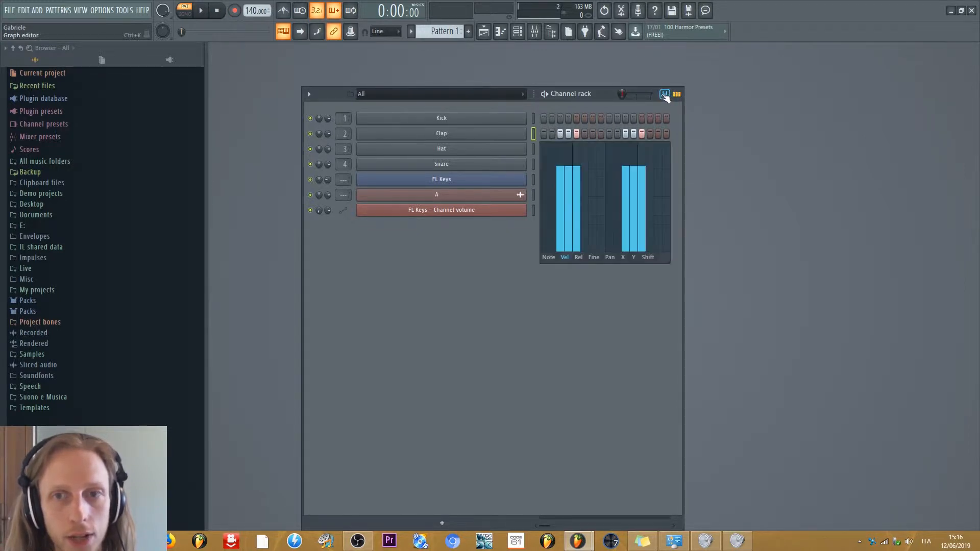
Step: Edit the Clap note pitches: lower step 3, raise steps 4 and 12, and add a lower note on step 15
click(552, 261)
click(560, 227)
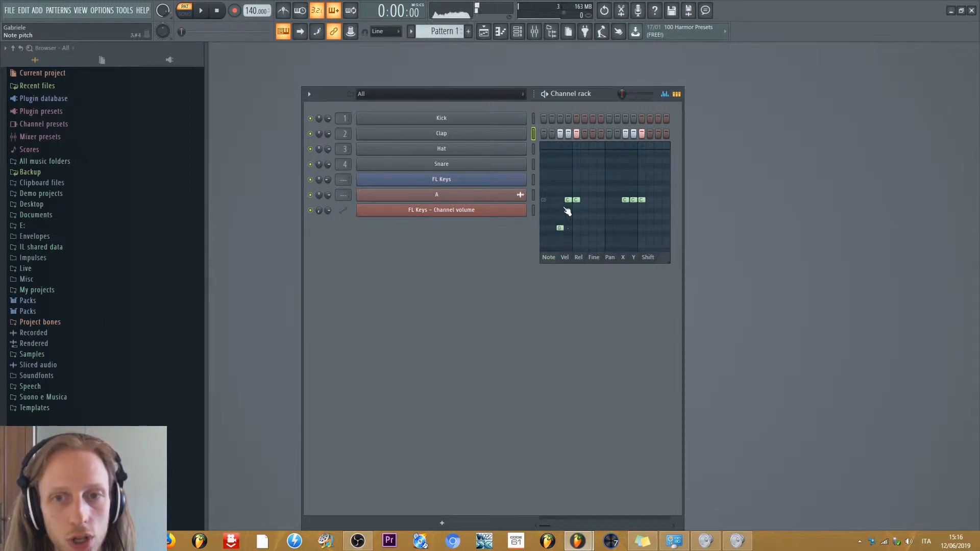
click(569, 183)
click(658, 211)
click(634, 183)
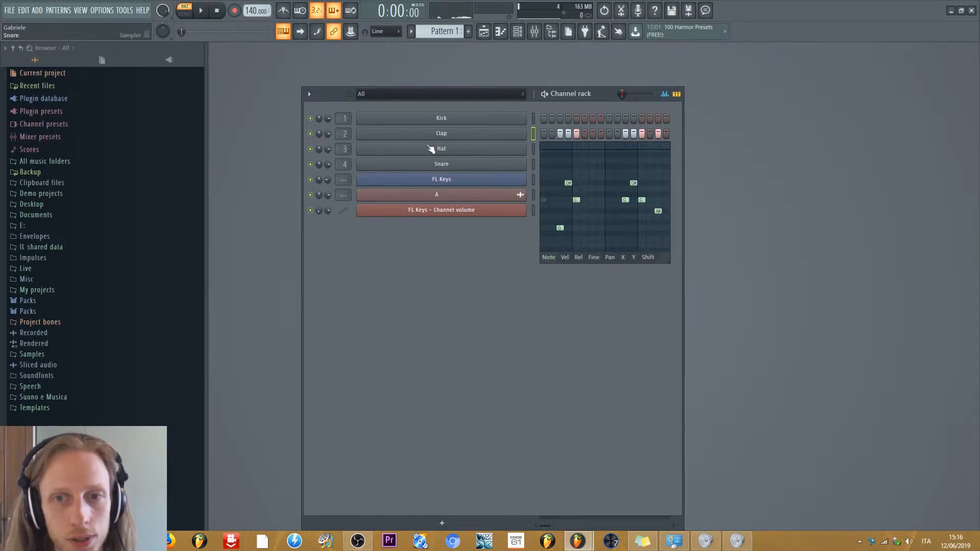
Step: Play the pattern while adding a low Clap note on step 2, raising step 3 and removing step 4, and stop playback
click(201, 11)
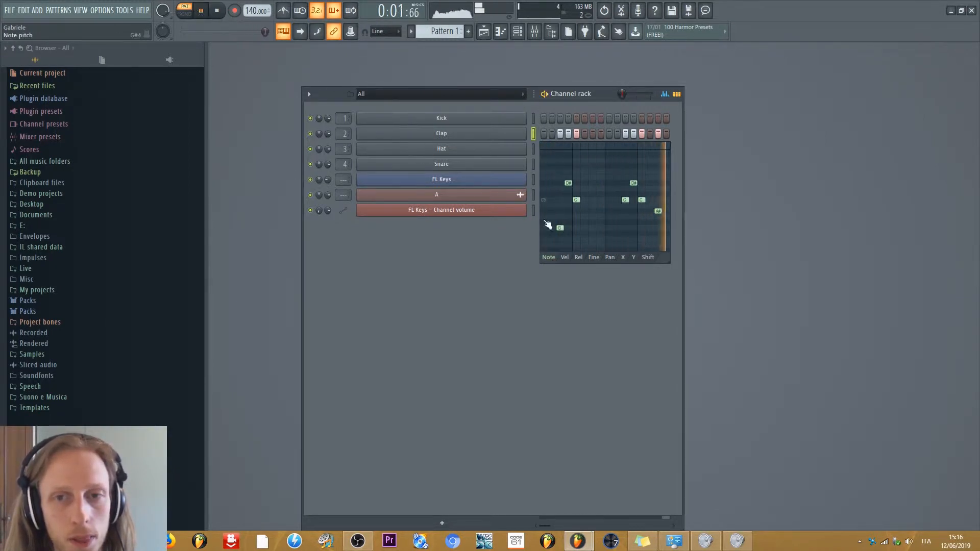
click(552, 200)
click(553, 227)
click(560, 194)
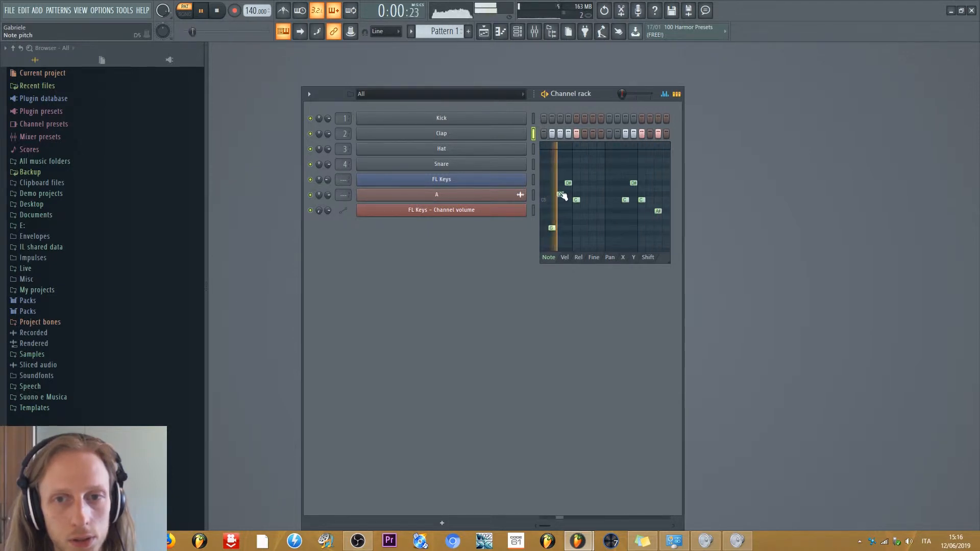
right_click(569, 183)
key(space)
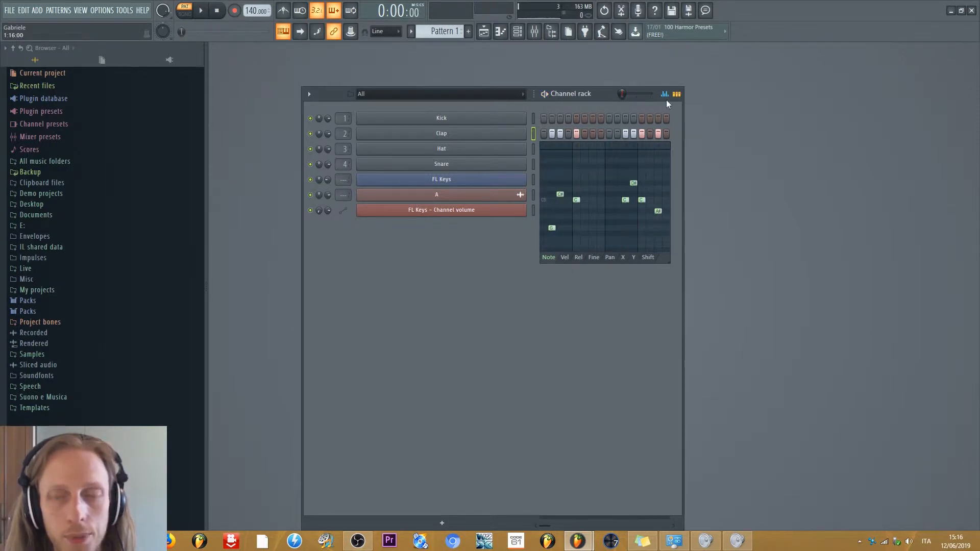
Step: Look through the graph editor's velocity, release velocity and panning values for the Clap, returning to note pitch
click(565, 258)
click(580, 258)
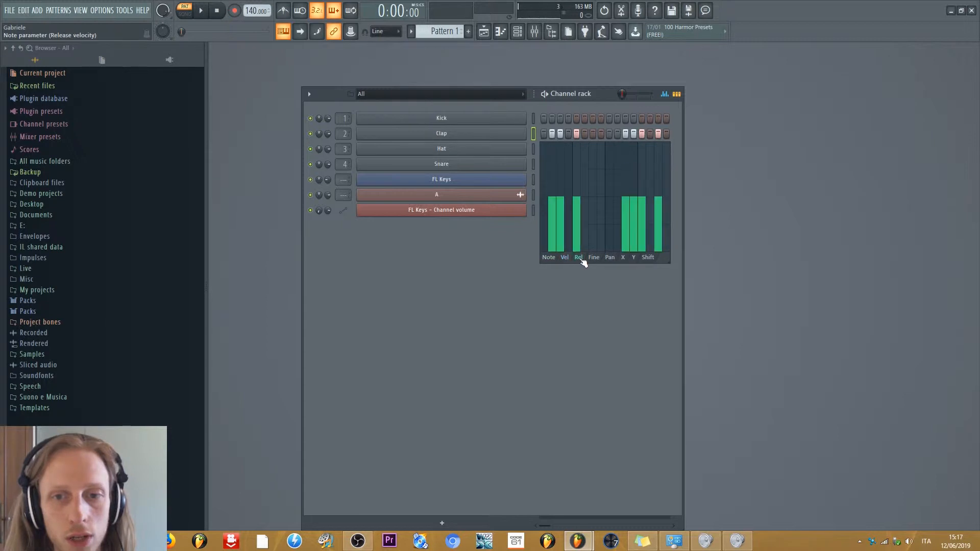
click(612, 258)
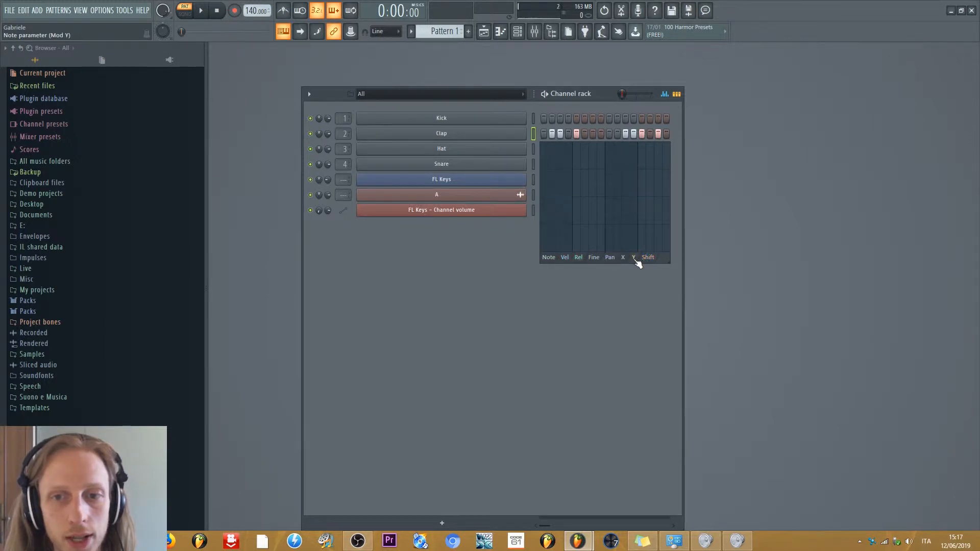
click(549, 258)
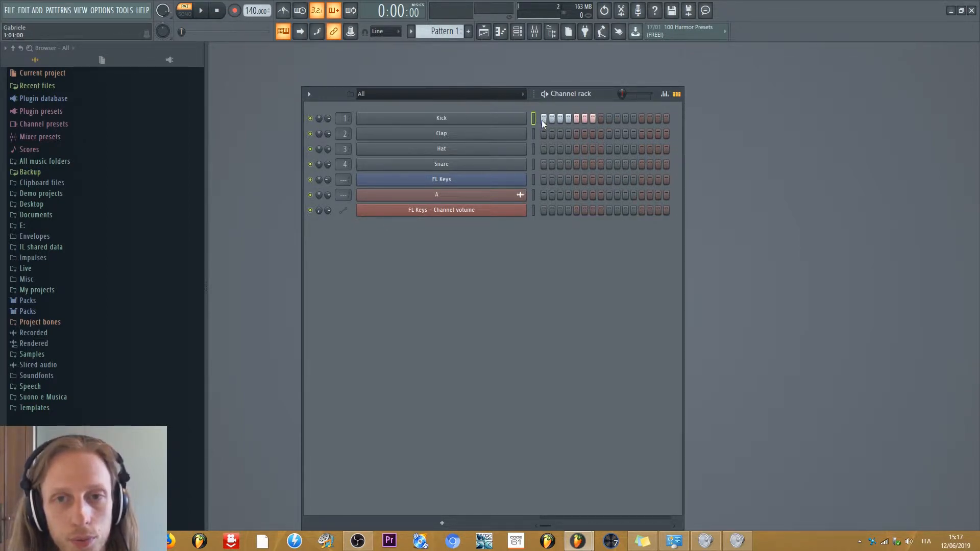
Step: Reduce the Kick sequence to its first three steps and copy it into the Clap channel
right_click(585, 121)
right_click(577, 121)
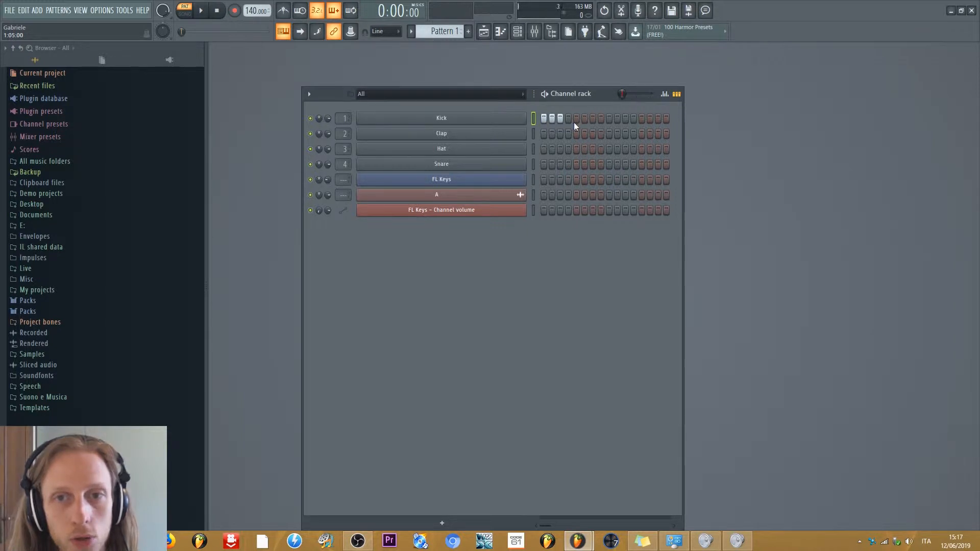
right_click(508, 122)
right_click(511, 120)
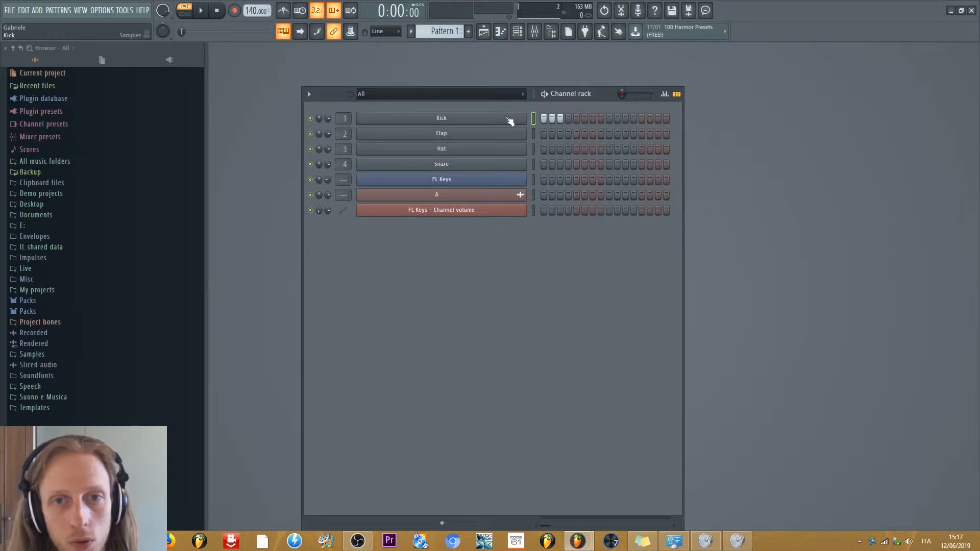
click(629, 129)
right_click(505, 135)
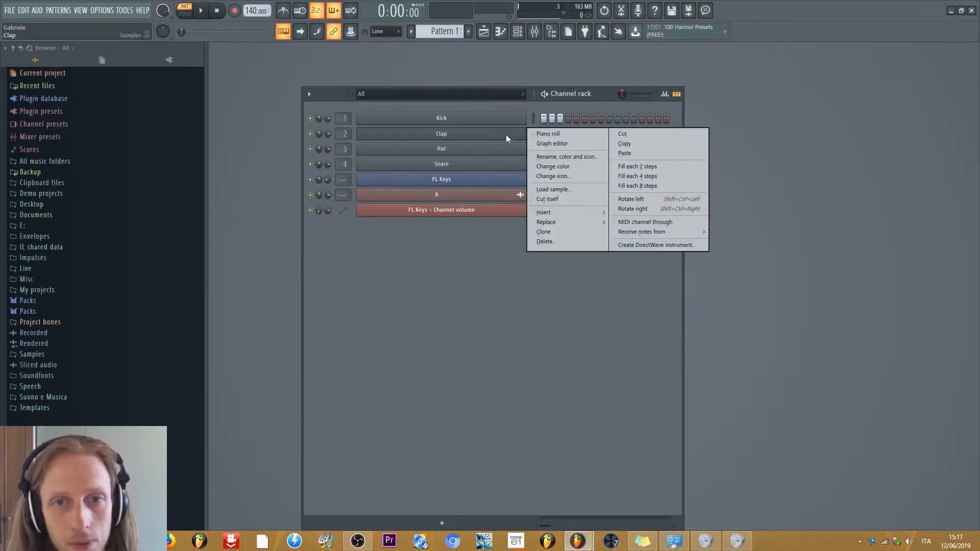
click(635, 152)
Step: Cut the Clap channel's steps and paste them into the Hat channel
right_click(514, 137)
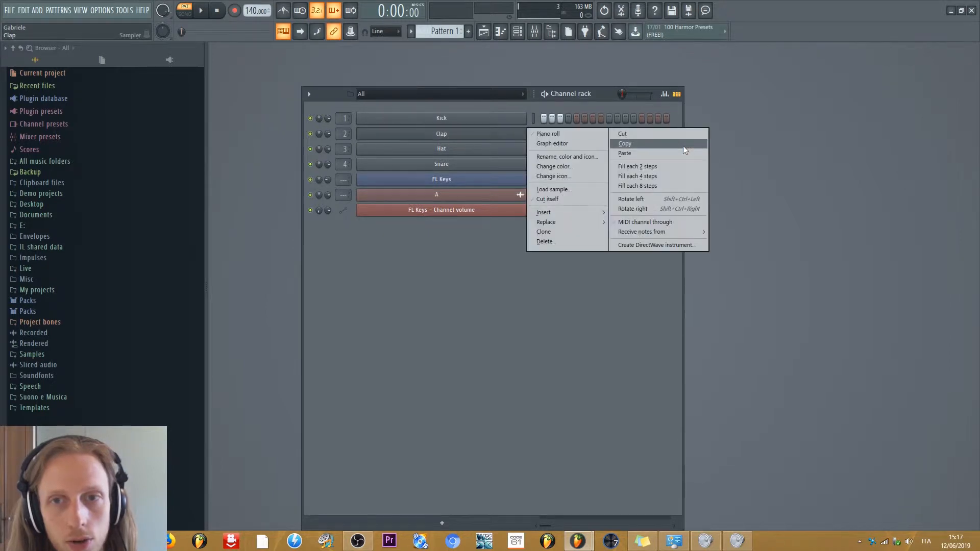
click(661, 132)
right_click(466, 152)
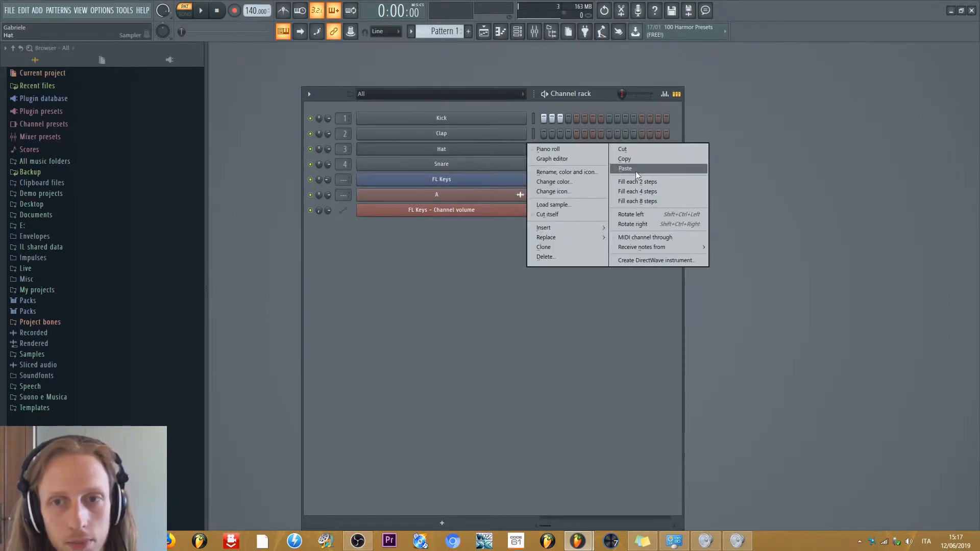
click(634, 169)
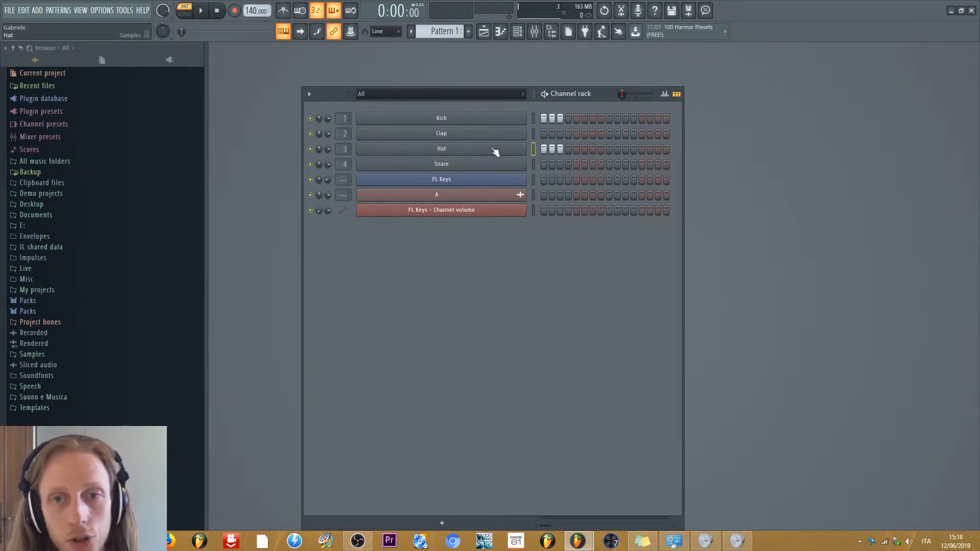
Step: Undo the last paste into the Hat channel and select the Clap channel
key(ctrl+z)
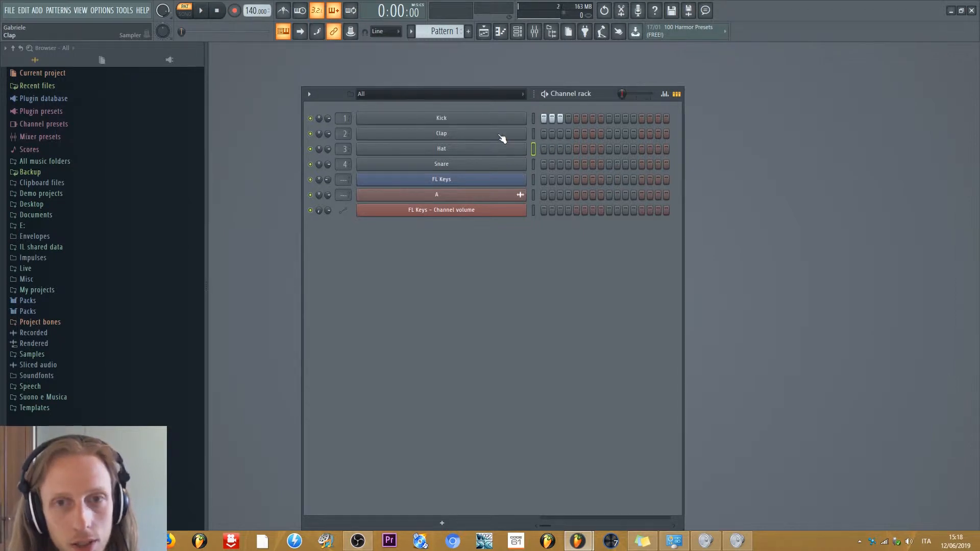
click(497, 133)
click(536, 135)
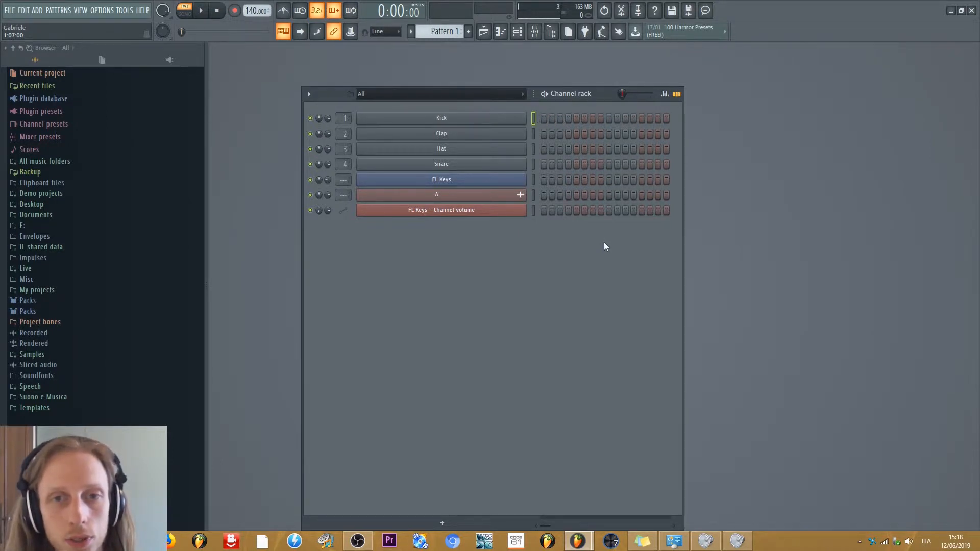
Step: Open the Kick channel's piano roll and add four spaced notes at D5, B4, D#5 and C#5
right_click(526, 115)
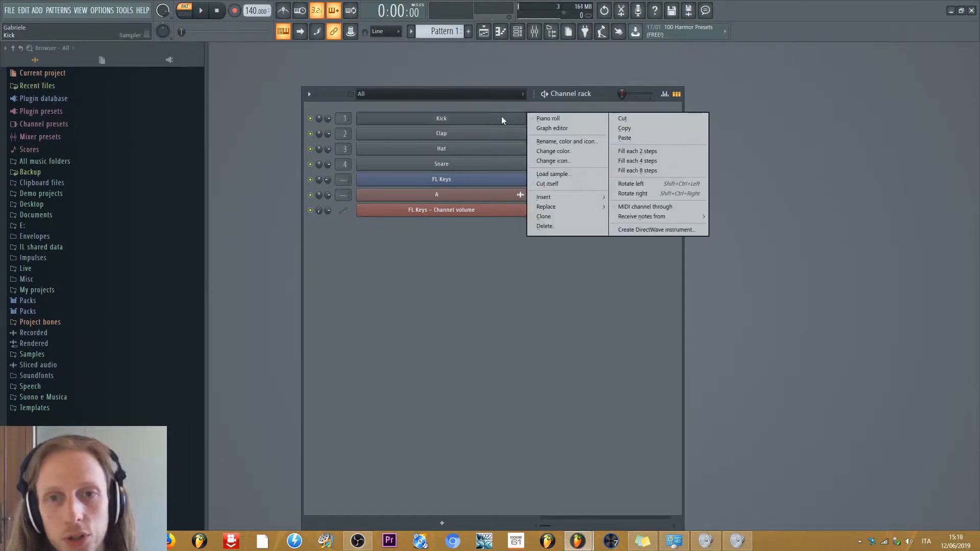
click(540, 118)
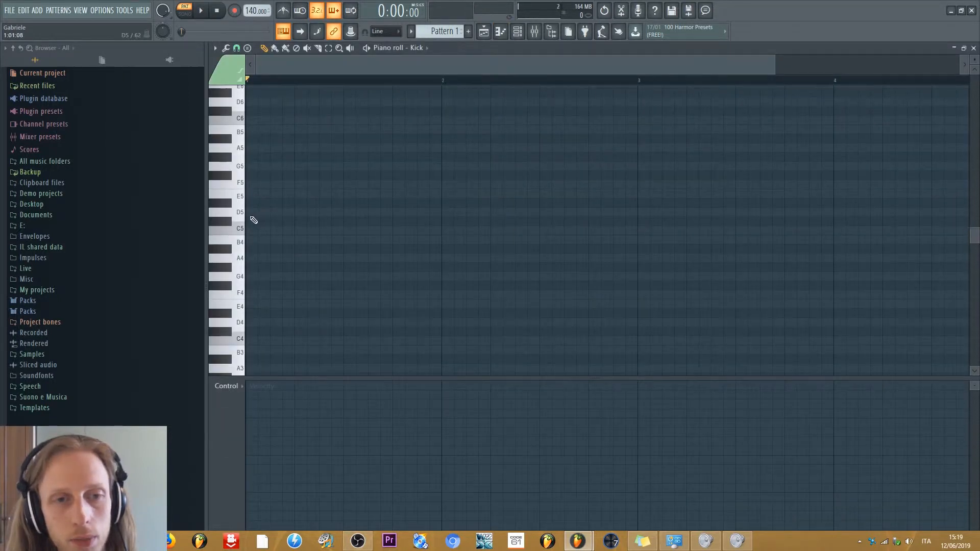
click(255, 211)
click(375, 239)
click(436, 202)
click(546, 221)
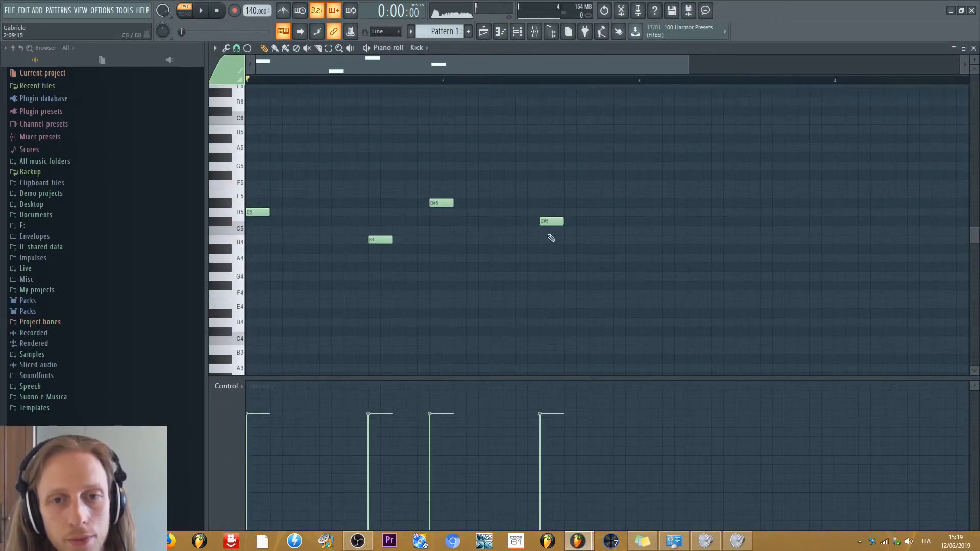
Step: Select and copy all four Kick notes, then open the Clap channel's piano roll from the channel rack
click(330, 50)
drag(593, 126, 163, 321)
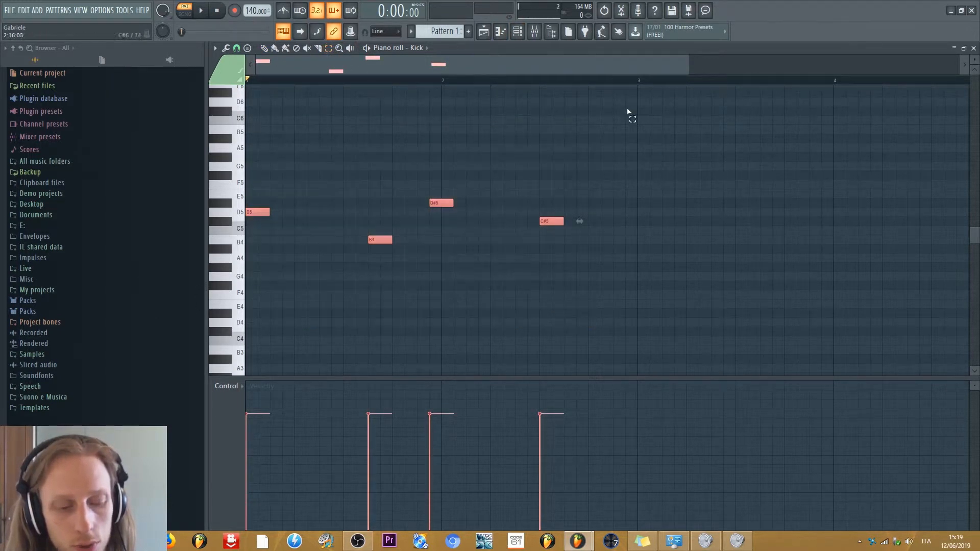
click(518, 32)
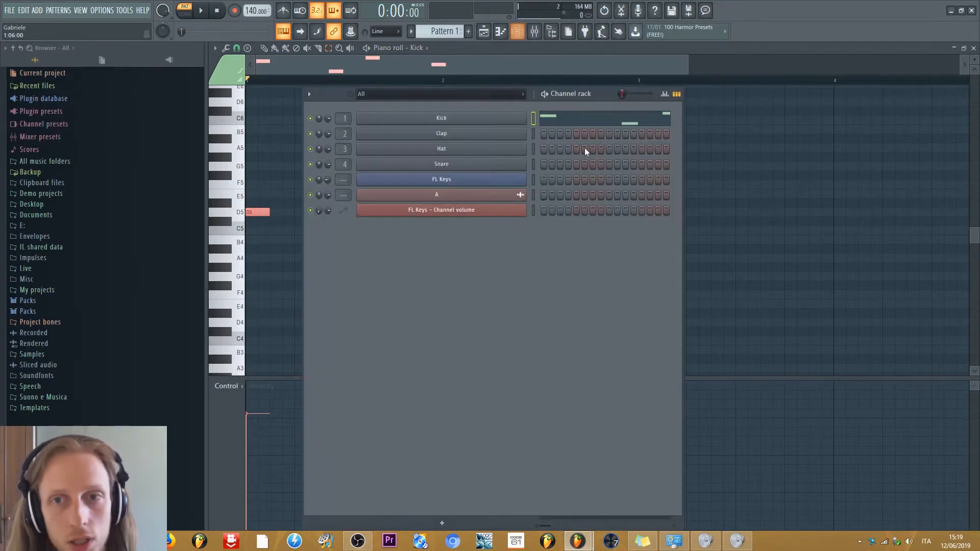
right_click(465, 132)
click(485, 135)
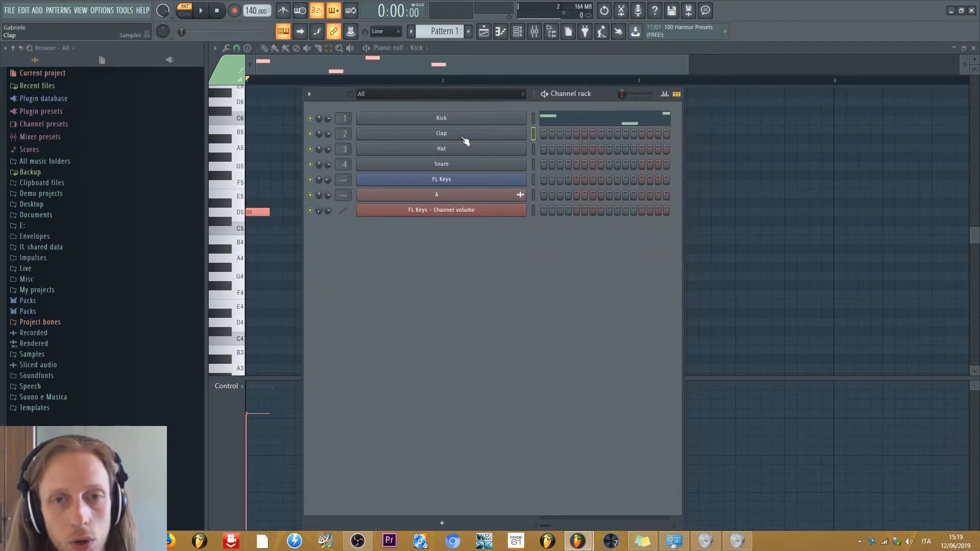
right_click(518, 136)
click(551, 137)
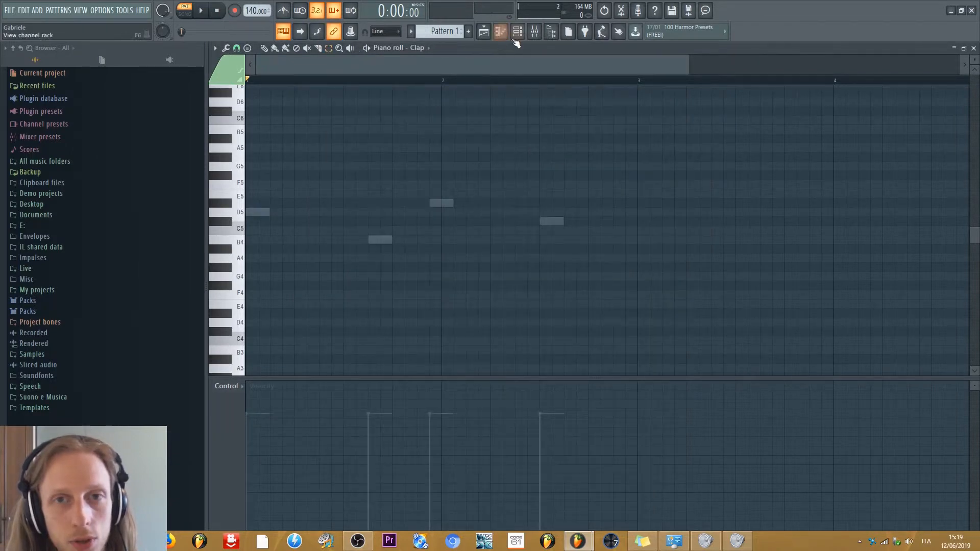
Step: Paste the copied Kick notes into the Clap channel's piano roll and return to the channel rack
click(518, 32)
right_click(505, 131)
click(549, 134)
right_click(485, 135)
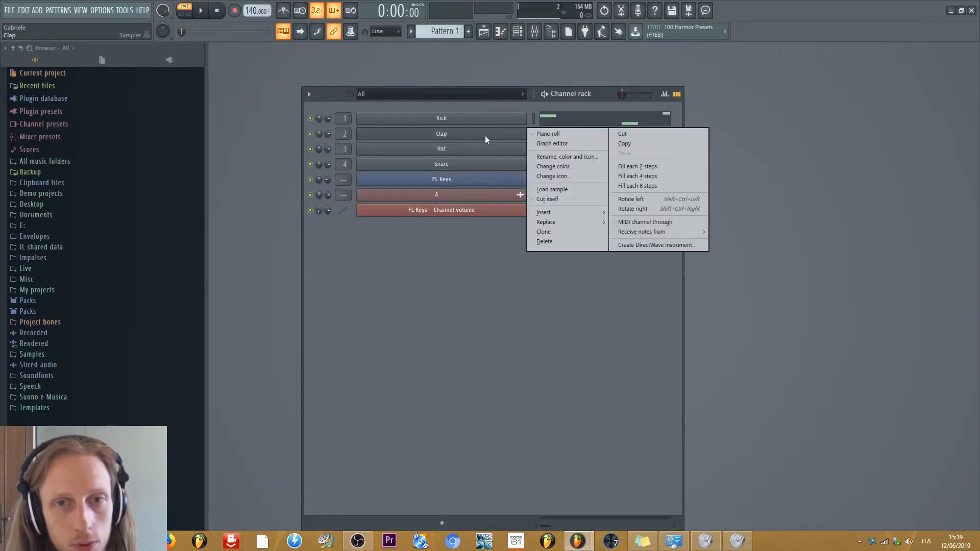
click(485, 136)
right_click(531, 136)
click(537, 134)
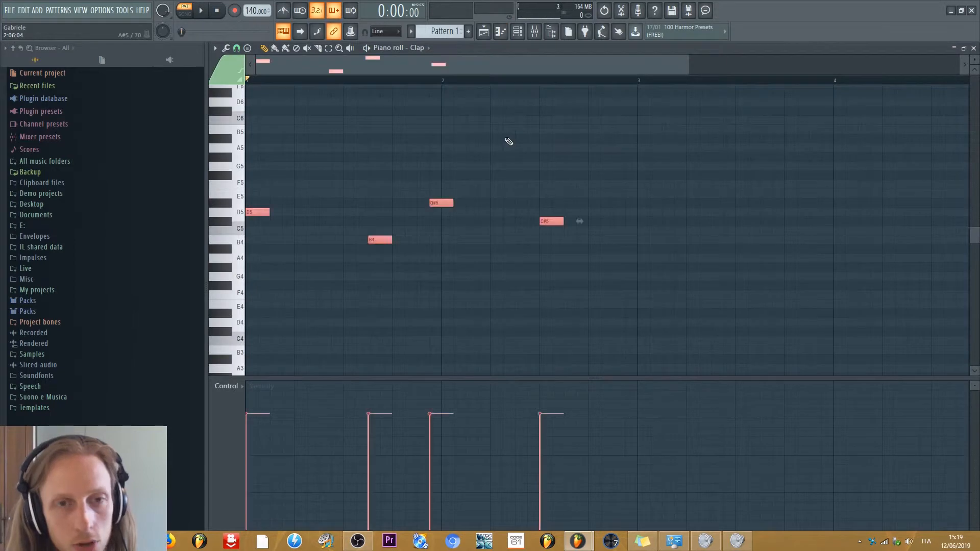
click(517, 31)
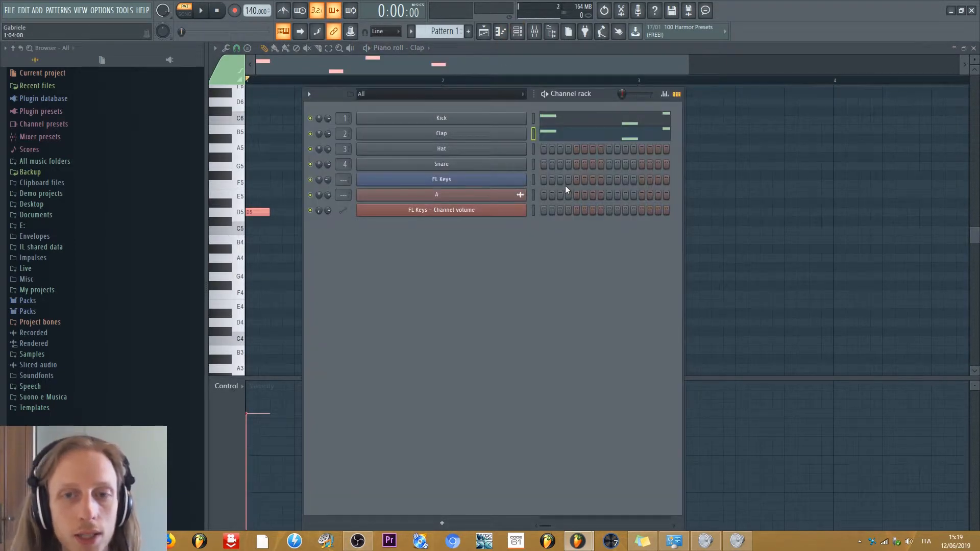
Step: Cut the Clap channel's notes and paste them into the Hat channel
right_click(503, 133)
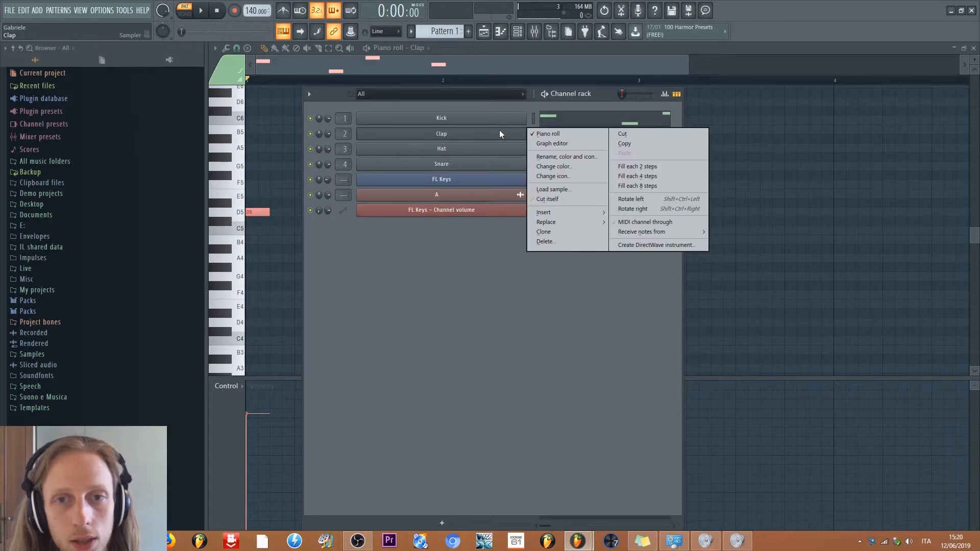
click(627, 137)
right_click(519, 148)
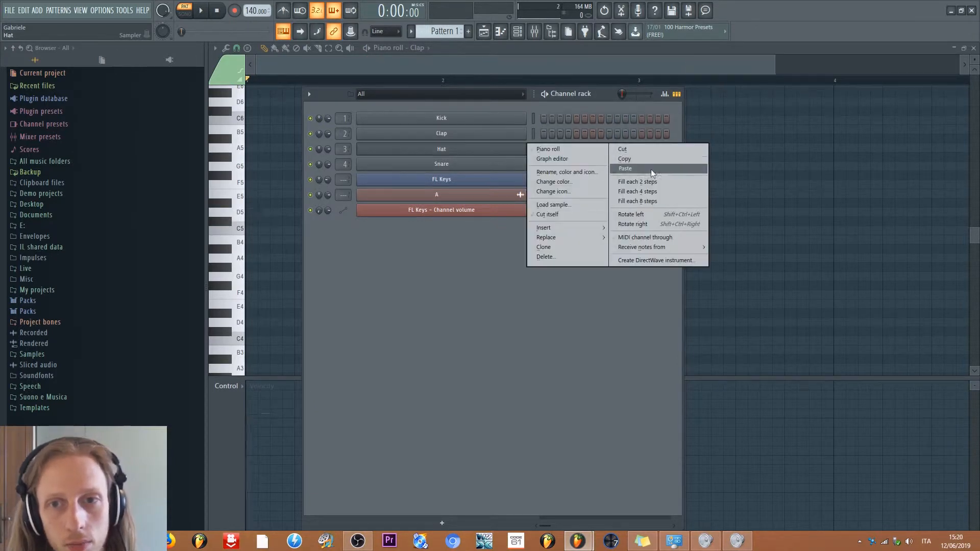
click(651, 169)
Step: Copy the Hat channel's notes and paste them back into the Clap channel
right_click(518, 147)
click(626, 159)
right_click(516, 134)
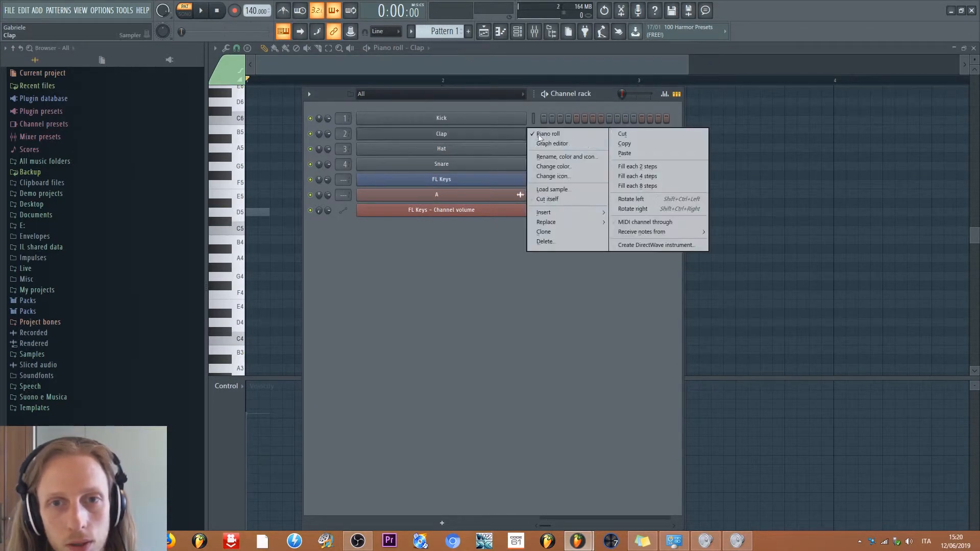
click(648, 155)
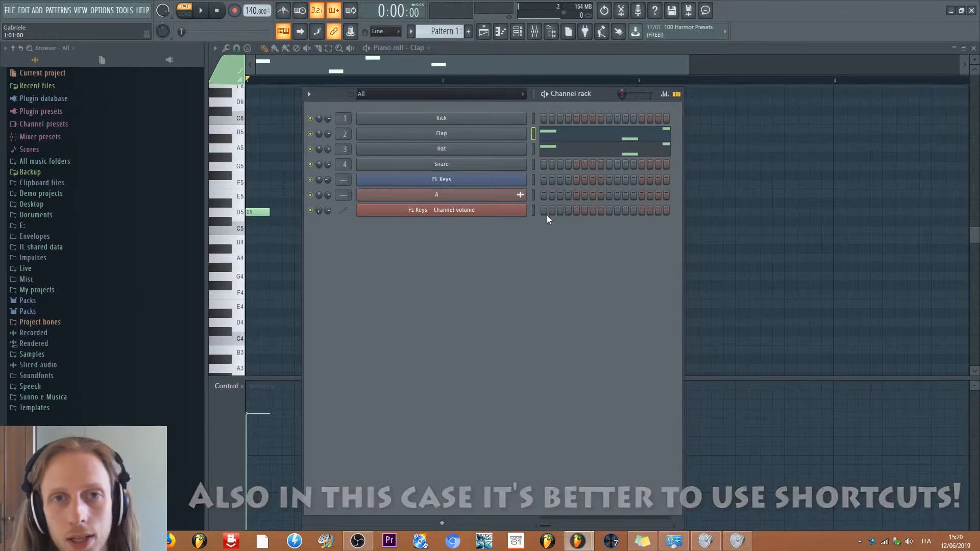
Step: Open the Clap channel's piano roll and try area selections around its last notes
click(582, 133)
click(586, 136)
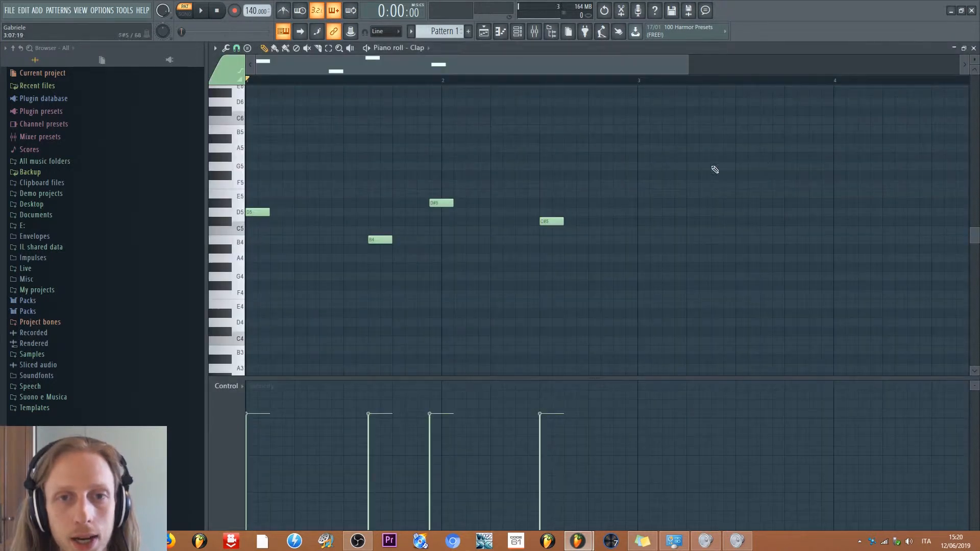
drag(979, 63, 979, 64)
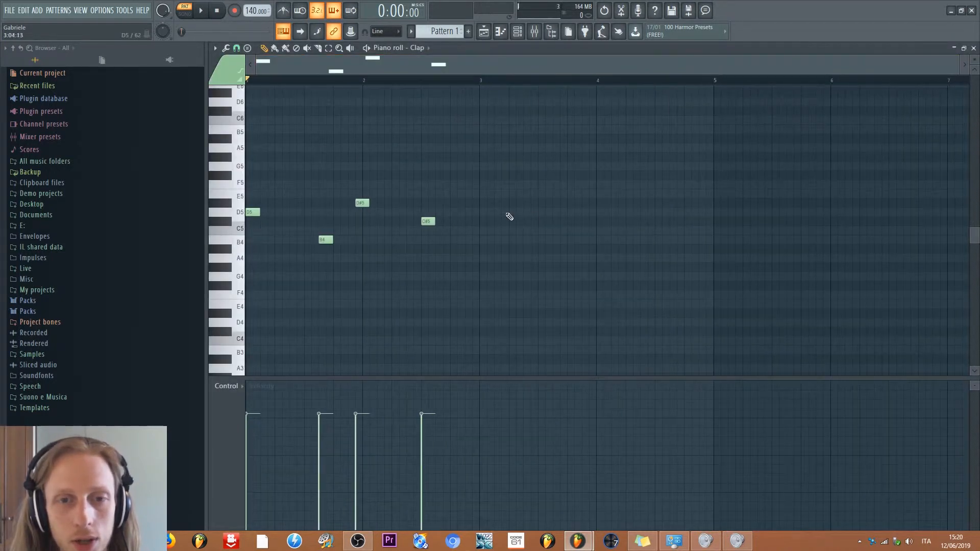
click(329, 48)
drag(454, 135, 351, 276)
drag(420, 191, 420, 254)
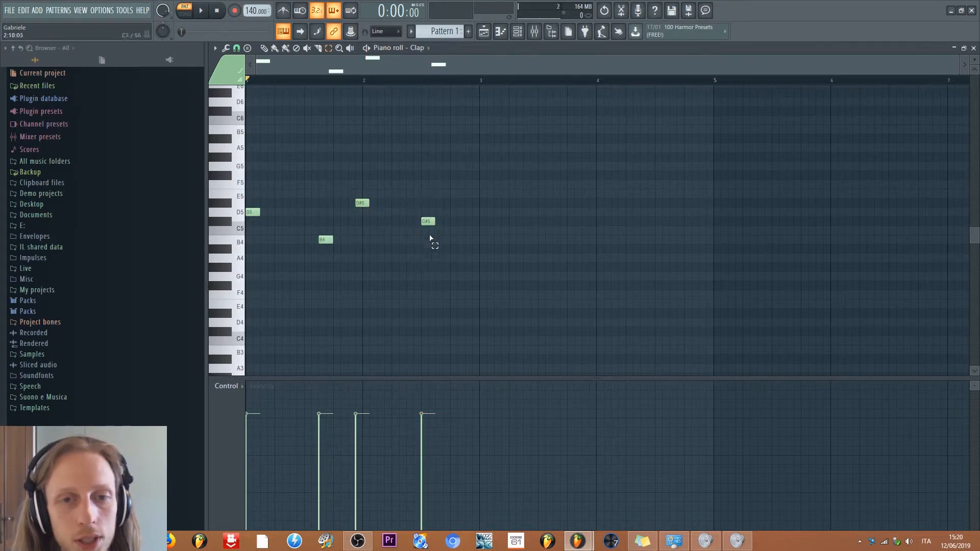
Step: Select the Clap's B4 and C#5 notes together, then select and clear all its notes
drag(449, 199, 406, 253)
drag(330, 210, 328, 252)
drag(407, 208, 427, 243)
drag(230, 183, 265, 191)
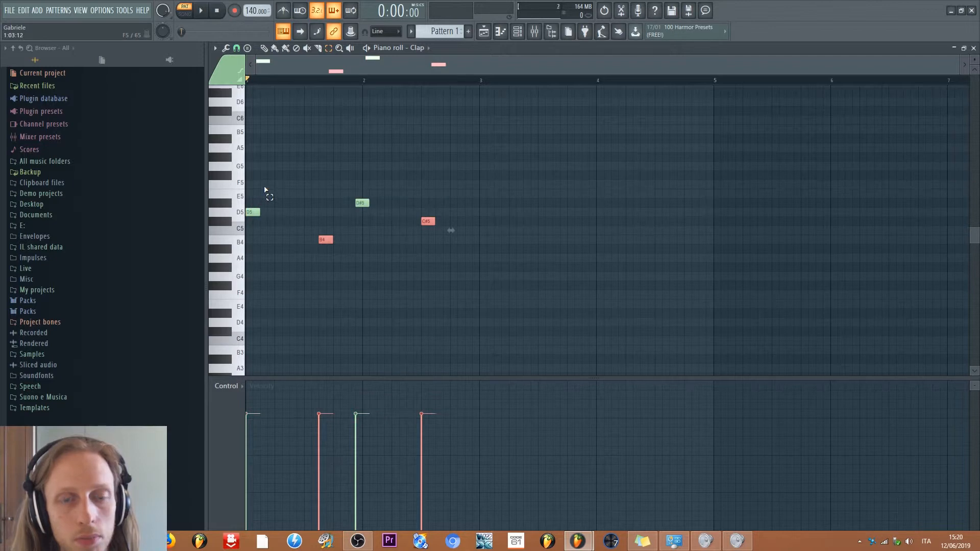
drag(490, 135, 267, 263)
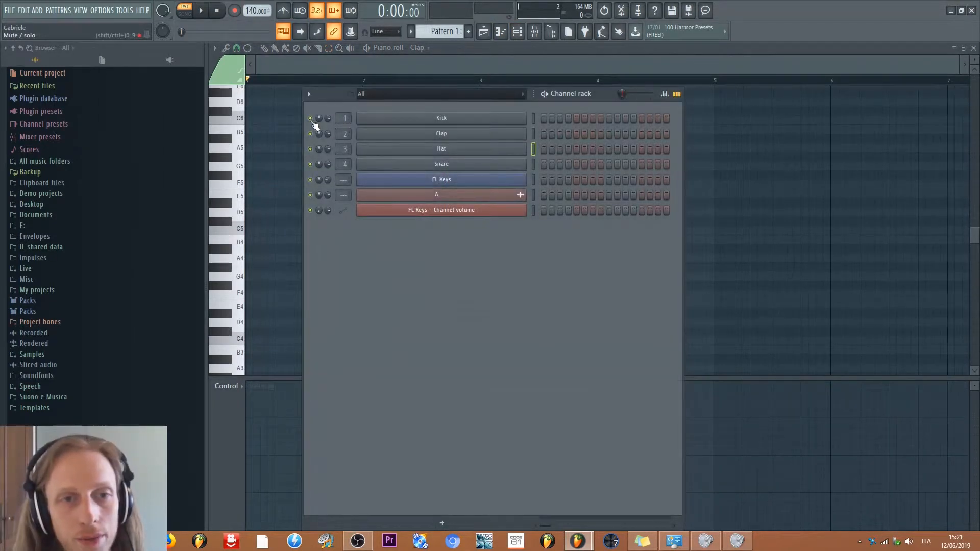
Step: Solo the Kick channel in the channel rack
right_click(312, 119)
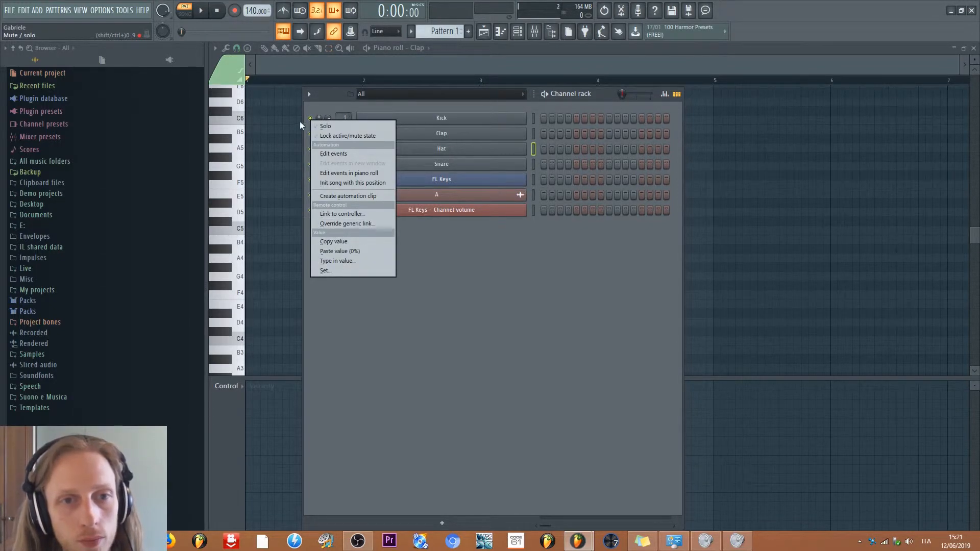
right_click(311, 113)
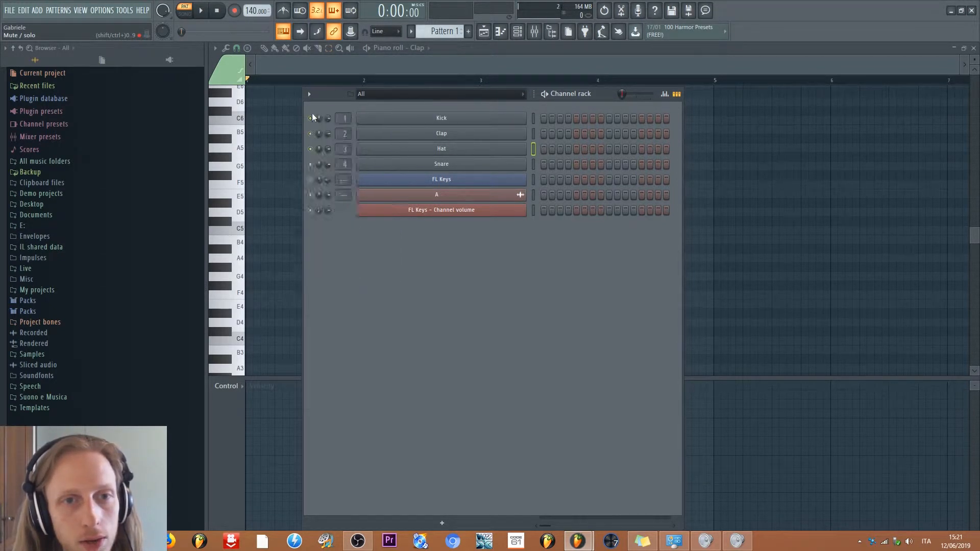
click(322, 119)
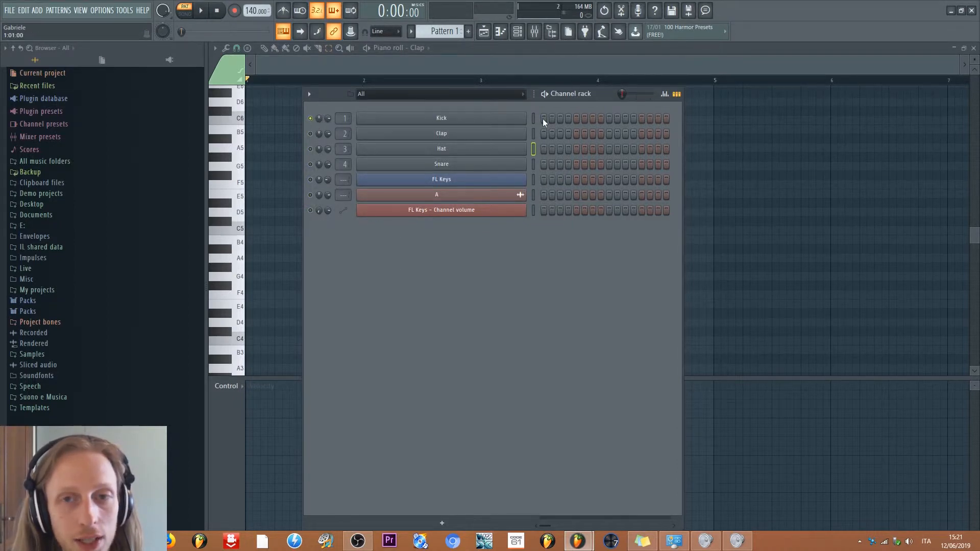
Step: Enable Kick steps 1 and 2, Clap step 4 and Snare steps 9 to 13
drag(544, 119, 590, 117)
right_click(592, 118)
click(566, 134)
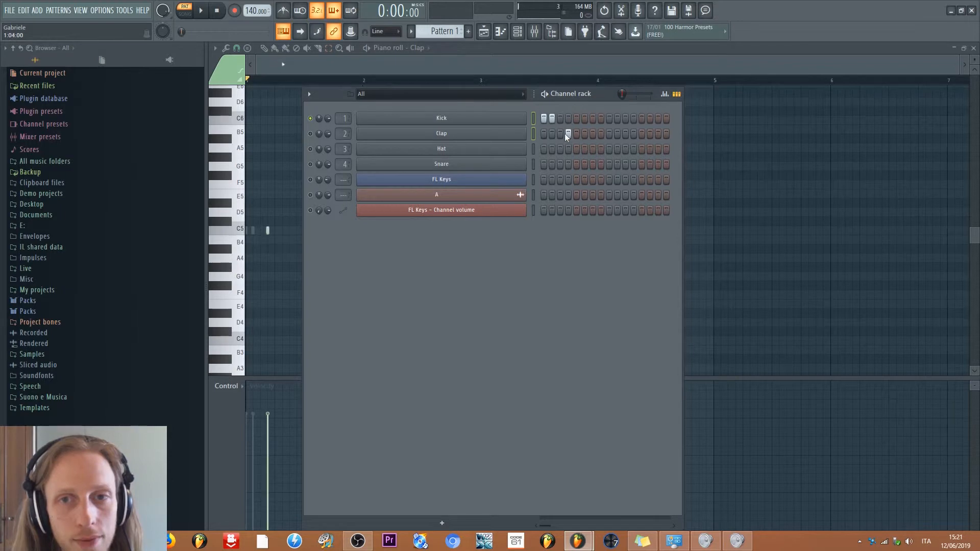
drag(642, 165, 611, 163)
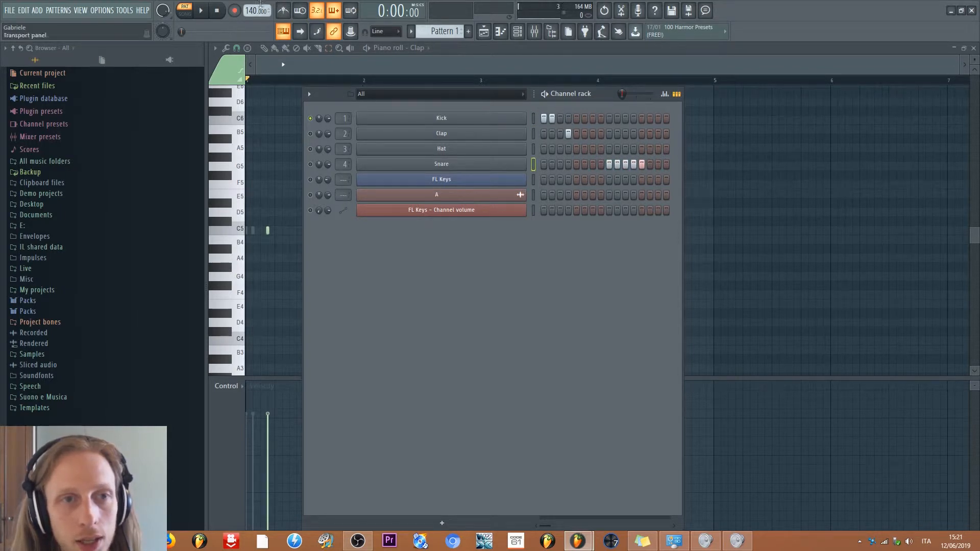
Step: Play the pattern with the Kick soloed, turn its solo off and stop playback, then clear the sequenced steps
click(202, 11)
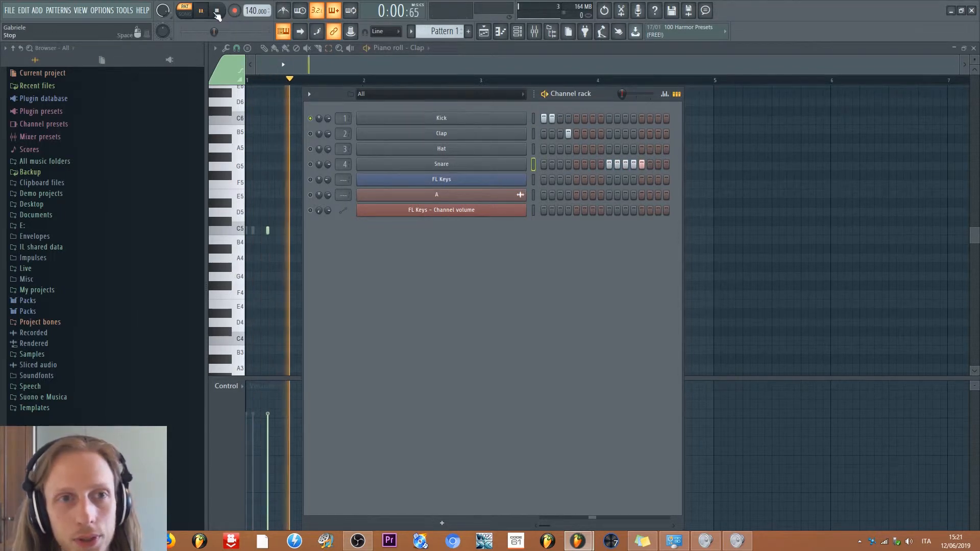
right_click(311, 119)
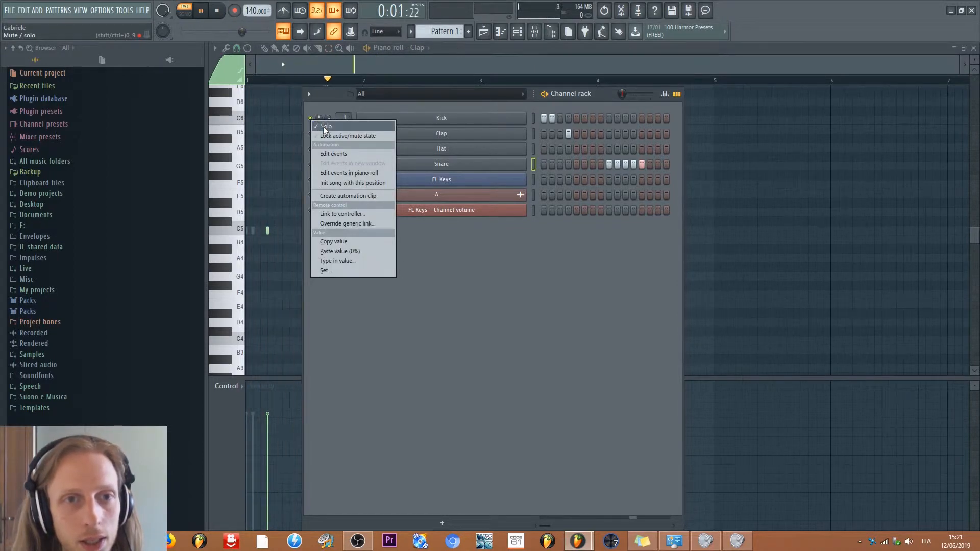
click(323, 127)
key(space)
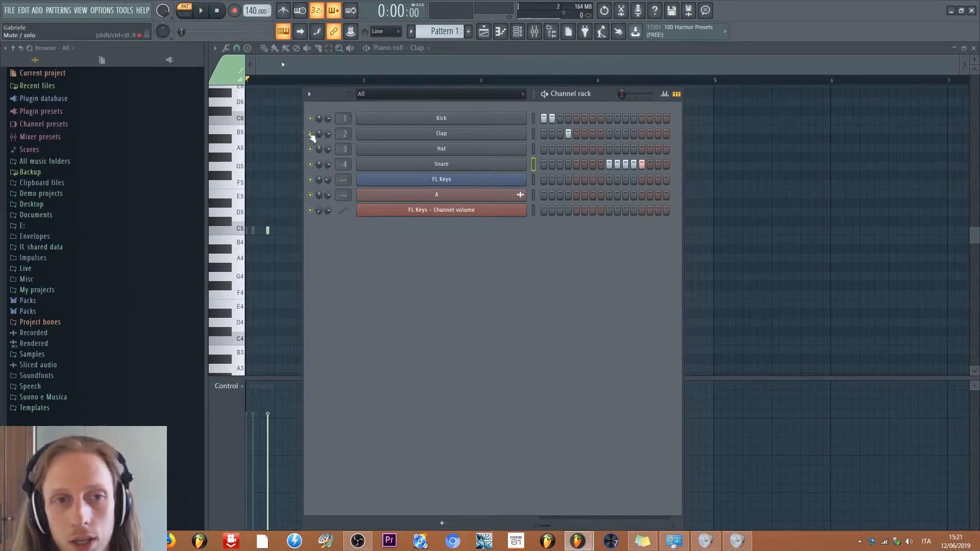
right_click(311, 120)
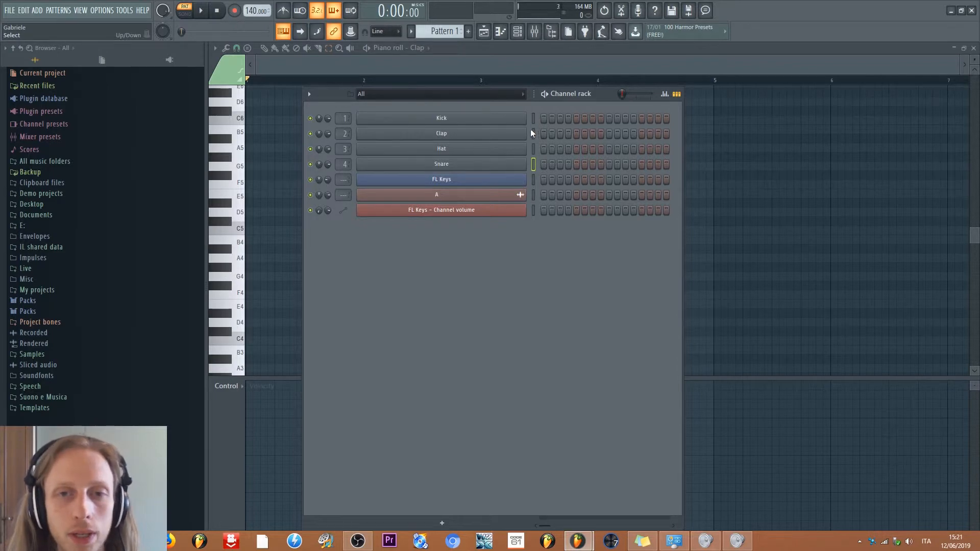
Step: Look through the sampler settings of the Kick, Clap, Hat and Snare channels, closing their windows
click(445, 119)
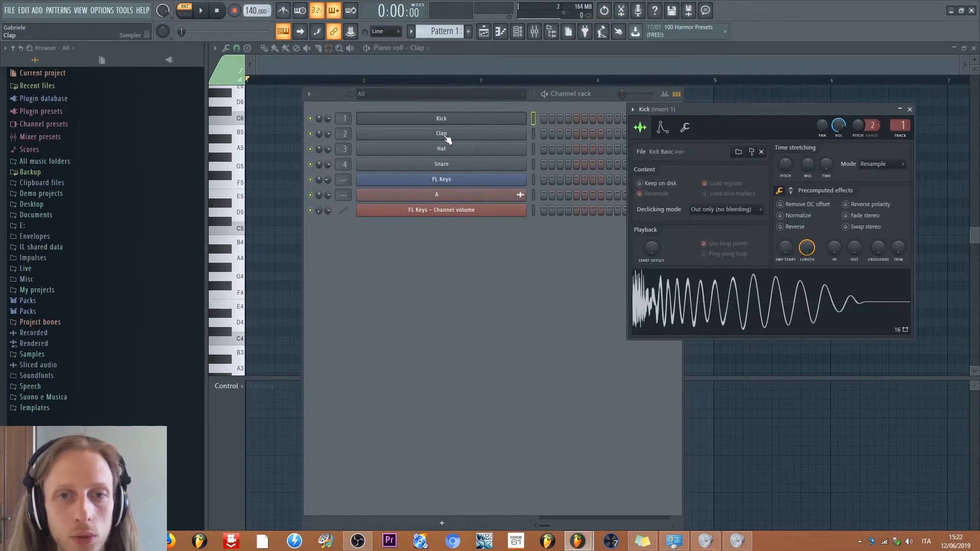
click(443, 135)
drag(470, 135, 526, 207)
click(464, 152)
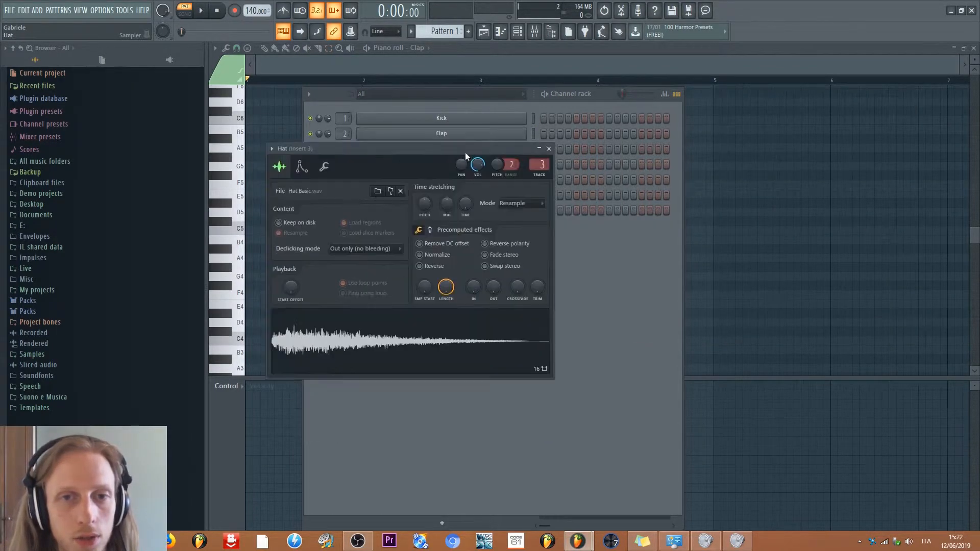
drag(464, 153, 519, 220)
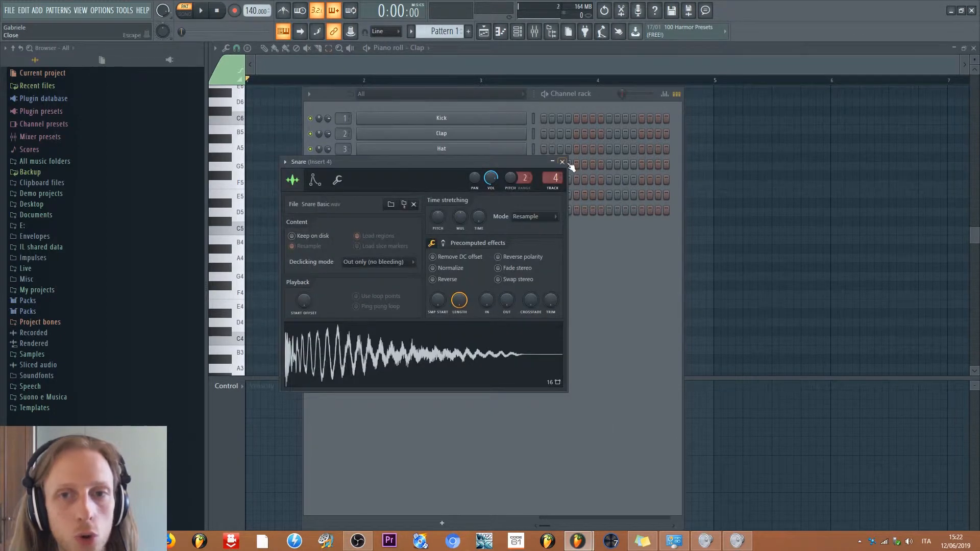
click(457, 120)
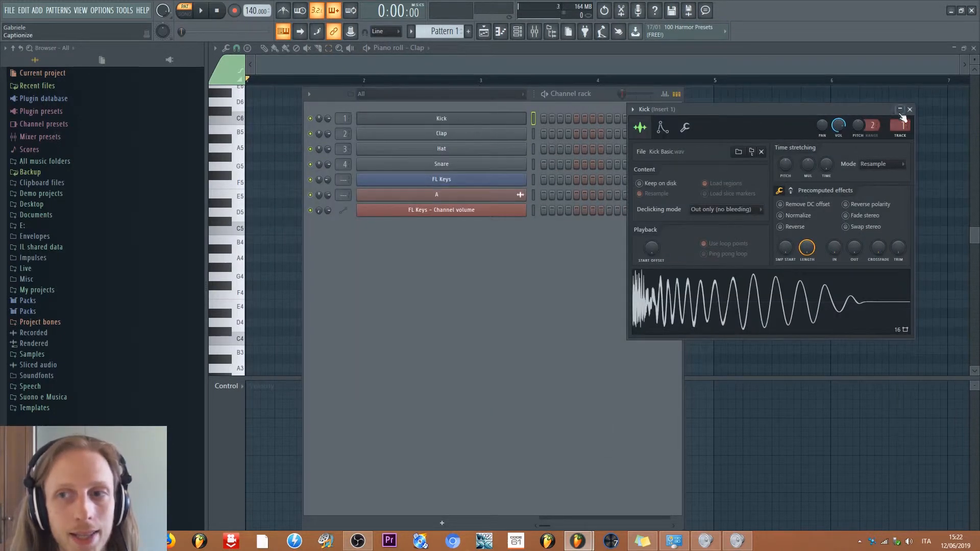
click(454, 134)
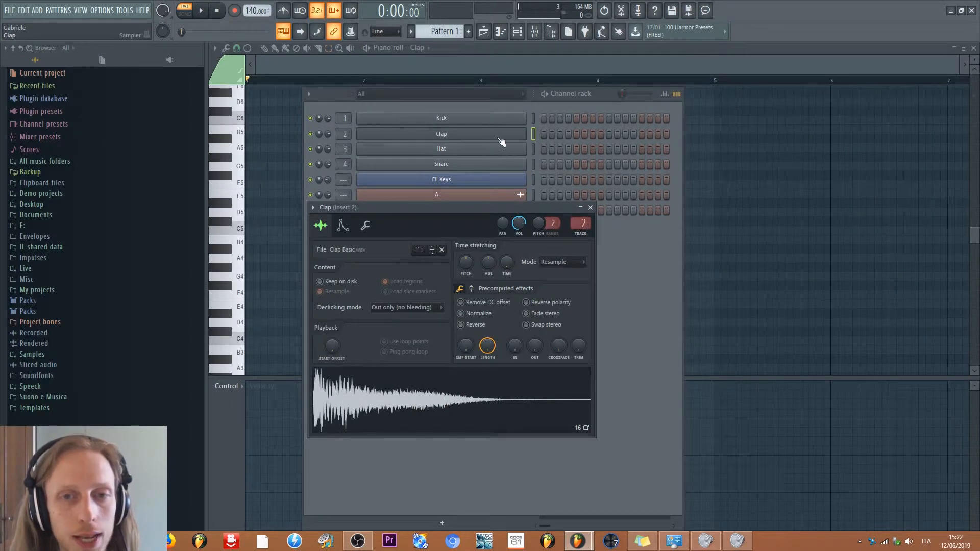
click(487, 150)
click(604, 218)
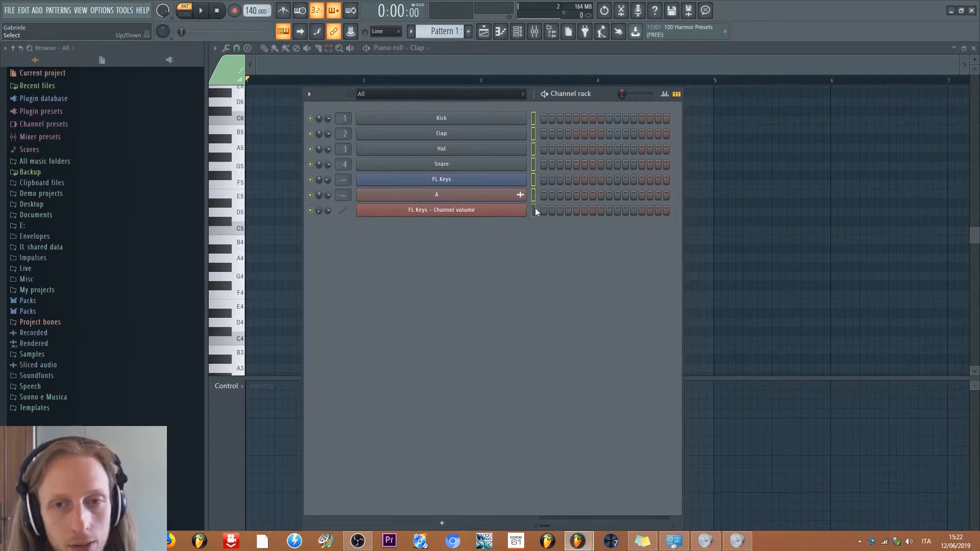
Step: Select the Kick channel alone, then select the Kick, Hat and Snare channels together
click(534, 120)
drag(533, 212, 536, 173)
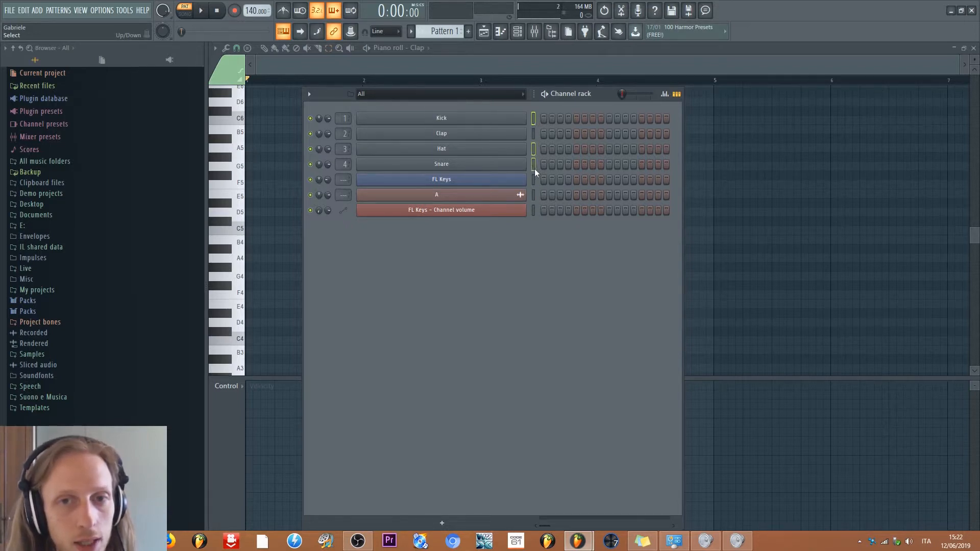
Step: Select the Kick channel alone, move it down one place in the channel rack and return it to the first row
click(534, 118)
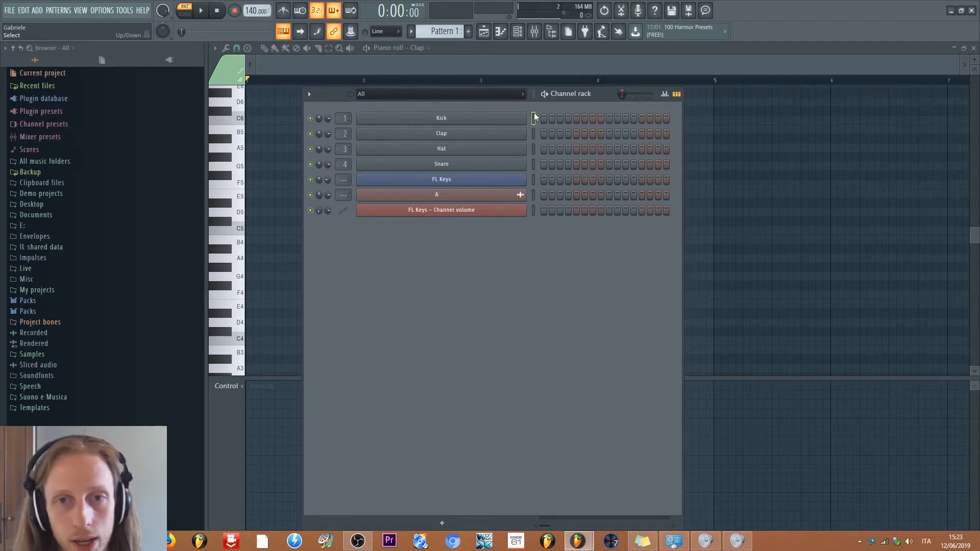
key(alt+Down)
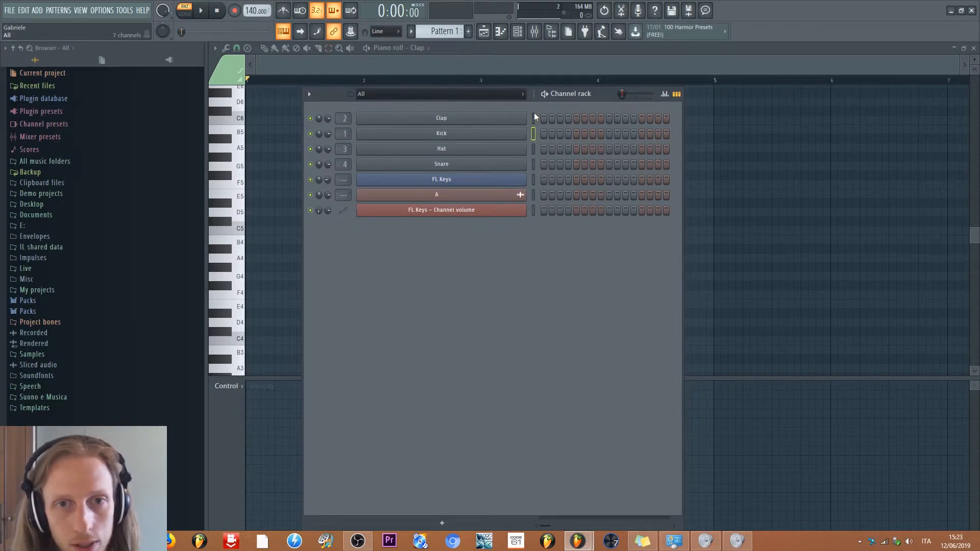
key(alt+Up)
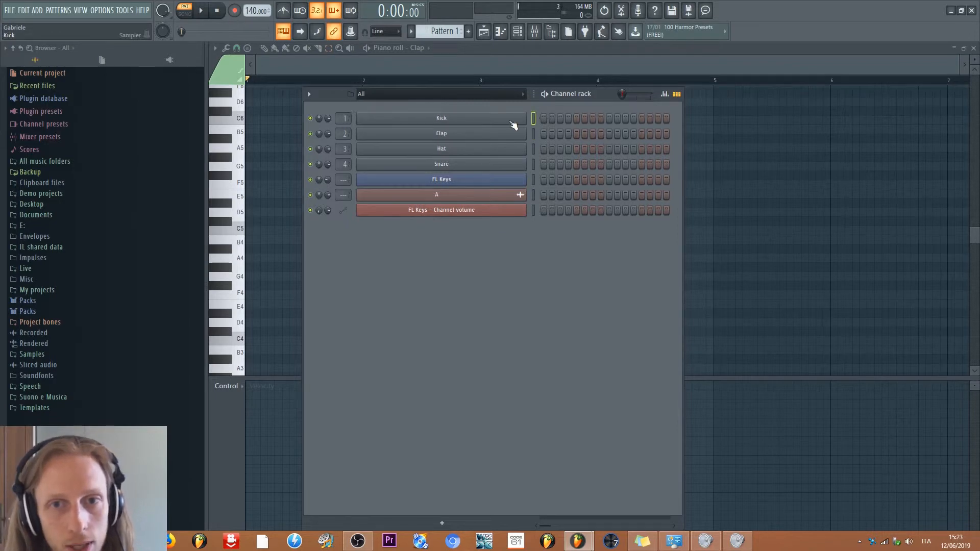
Step: Change the Kick channel's color to red
right_click(513, 125)
click(546, 140)
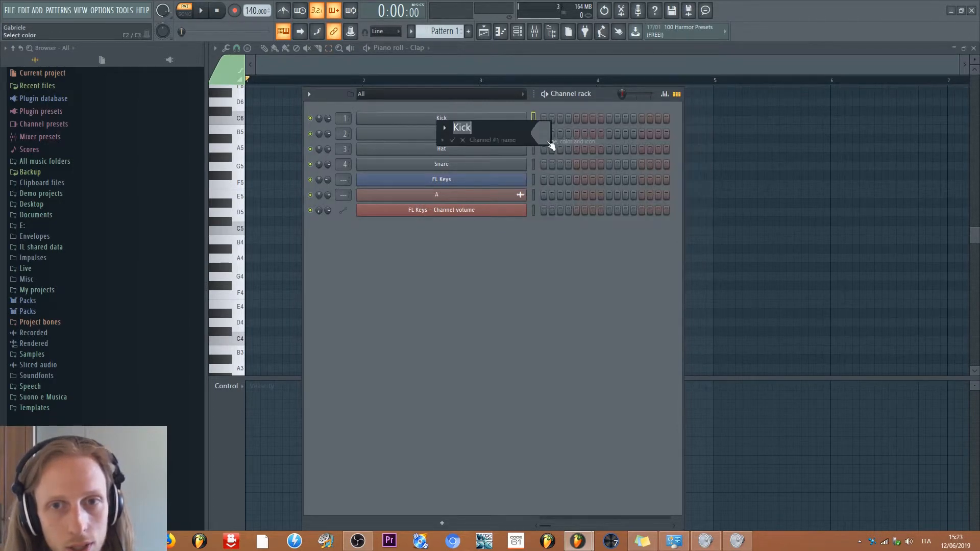
click(547, 137)
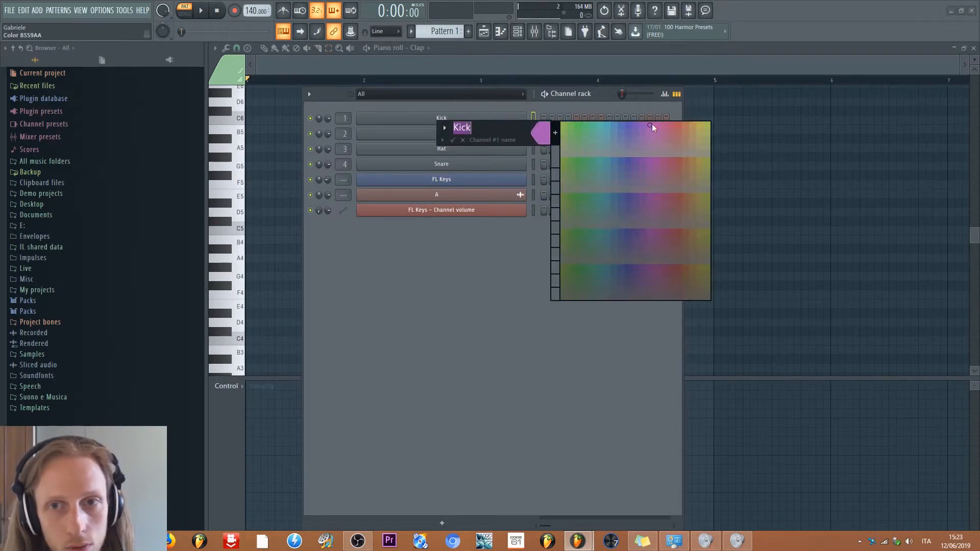
click(679, 124)
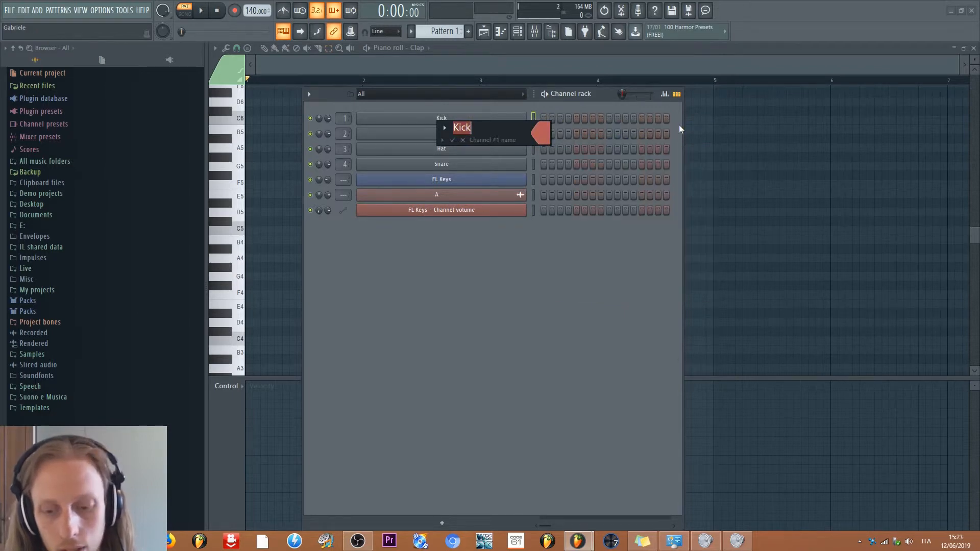
key(Return)
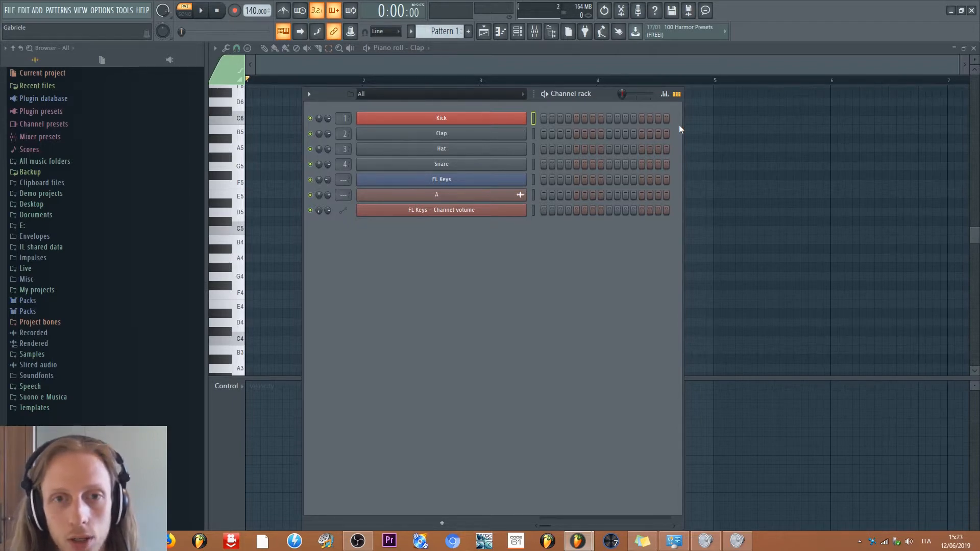
Step: Move the Kick channel repeatedly down the channel rack, as far as below channel A, and back up to the first row
key(alt+Down)
key(alt+Down)
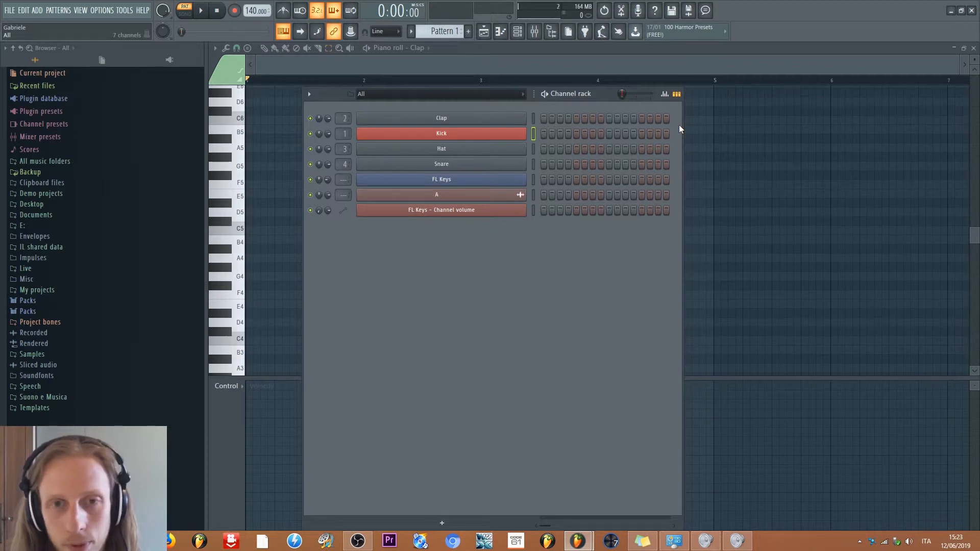
key(alt+Down)
key(alt+Up)
key(alt+Up)
key(alt+Up)
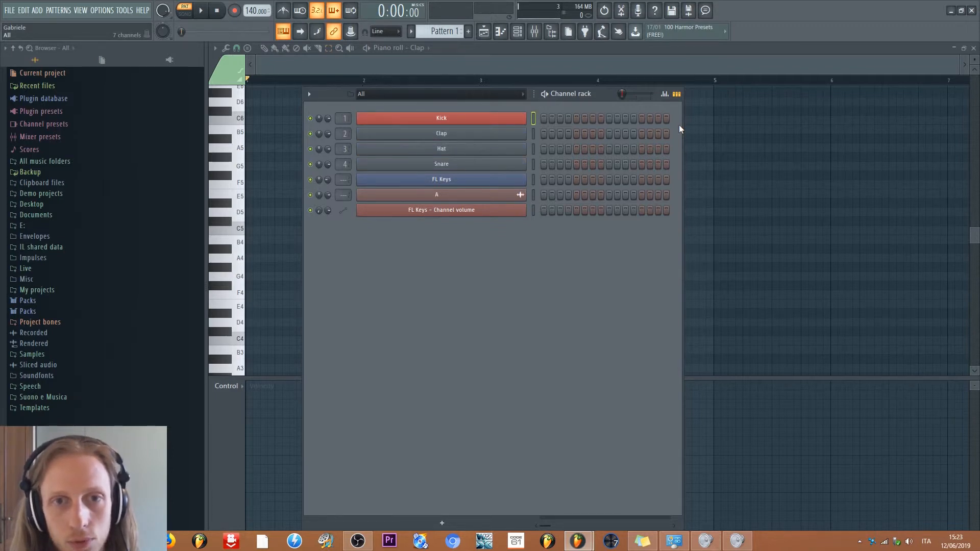
key(alt+Down)
key(alt+Down)
key(alt+Down)
key(alt+Down)
key(alt+Down)
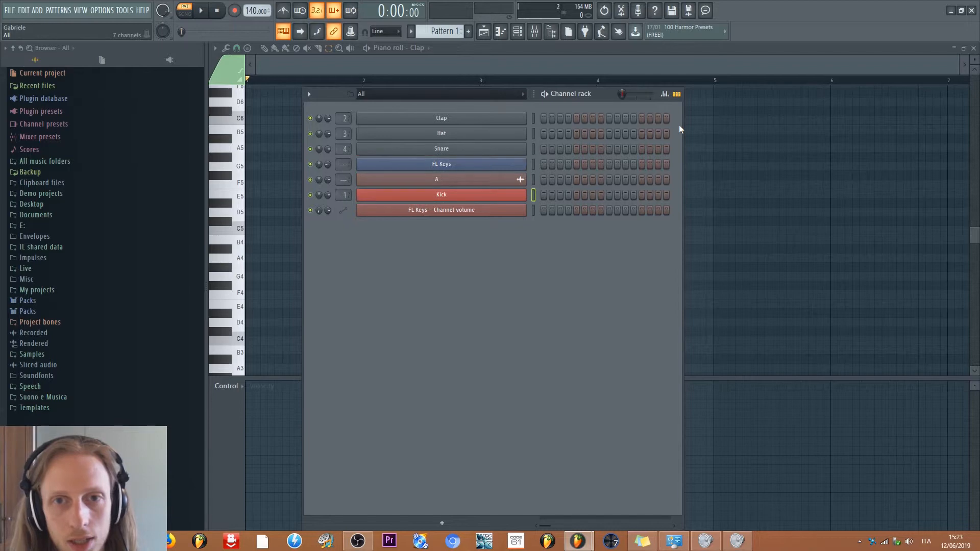
key(alt+Up)
key(alt+Up)
key(alt+Up)
key(alt+Up)
key(alt+Up)
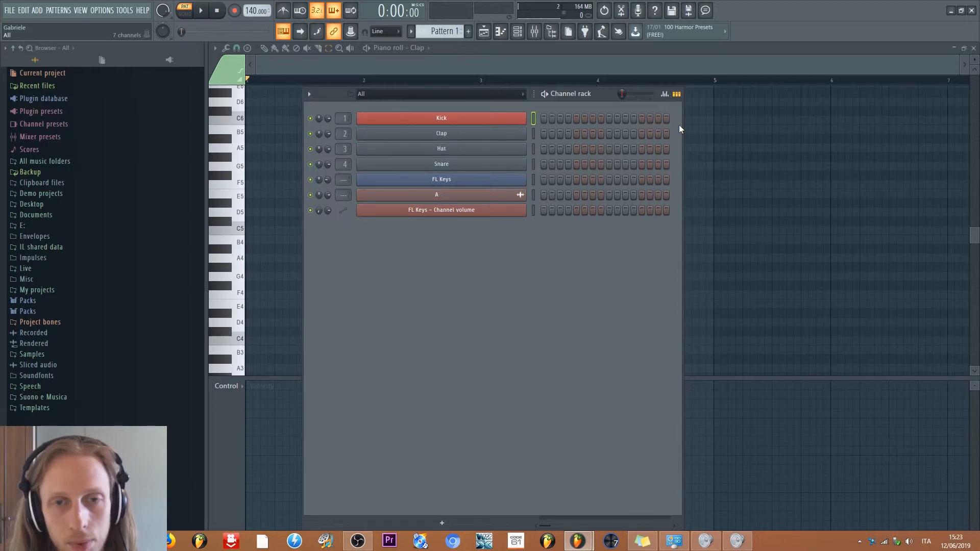
key(alt+Down)
key(alt+Down)
key(alt+Down)
key(alt+Up)
key(alt+Up)
key(alt+Up)
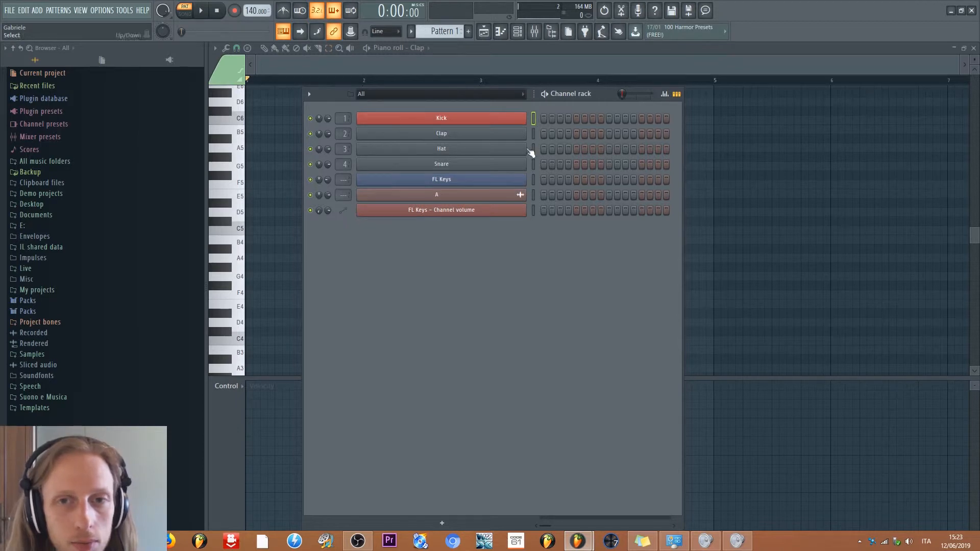
Step: Color the Hat channel blue, with both the Kick and Hat channels selected
key(F2)
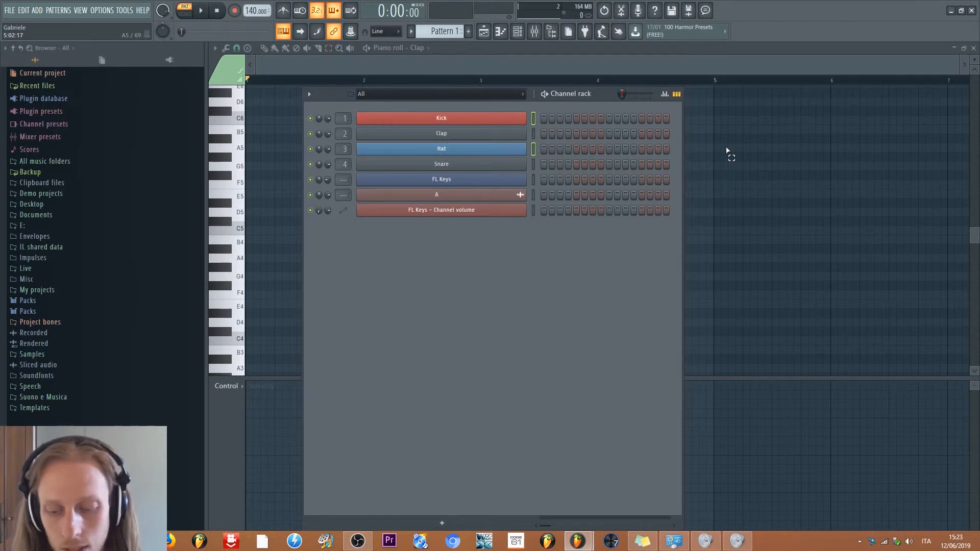
Step: Move the selected Kick and Hat channels together down three places and back to their original rows, twice
key(alt+Down)
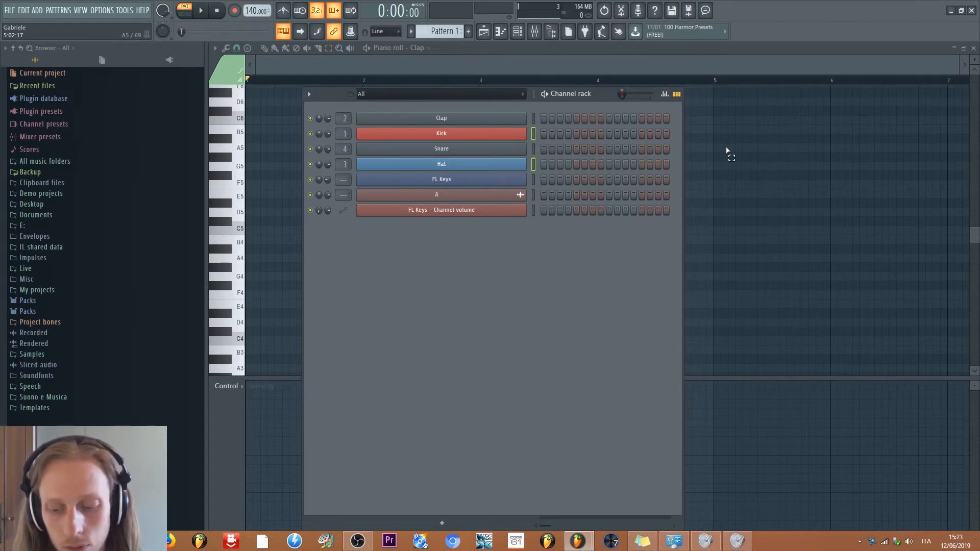
key(alt+Down)
key(alt+Down)
key(alt+Up)
key(alt+Up)
key(alt+Up)
key(alt+Down)
key(alt+Down)
key(alt+Down)
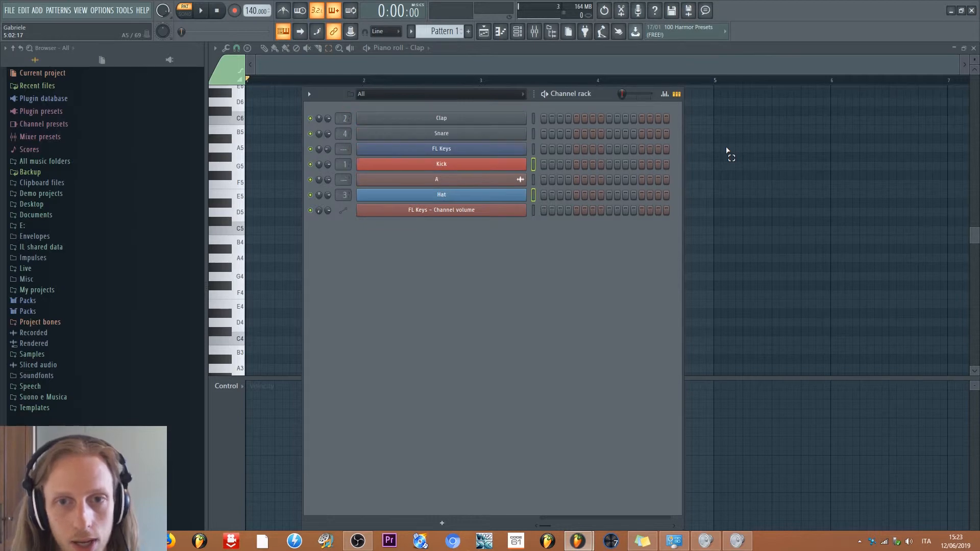
key(alt+Up)
key(alt+Up)
key(alt+Up)
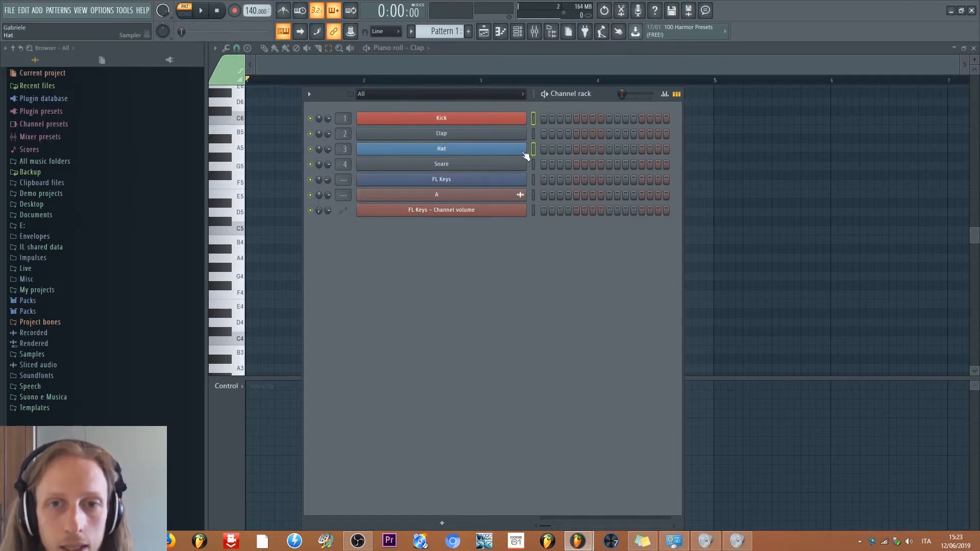
Step: Select only the Kick channel and give it an icon, trying the Compression icon before settling on a different one
click(533, 119)
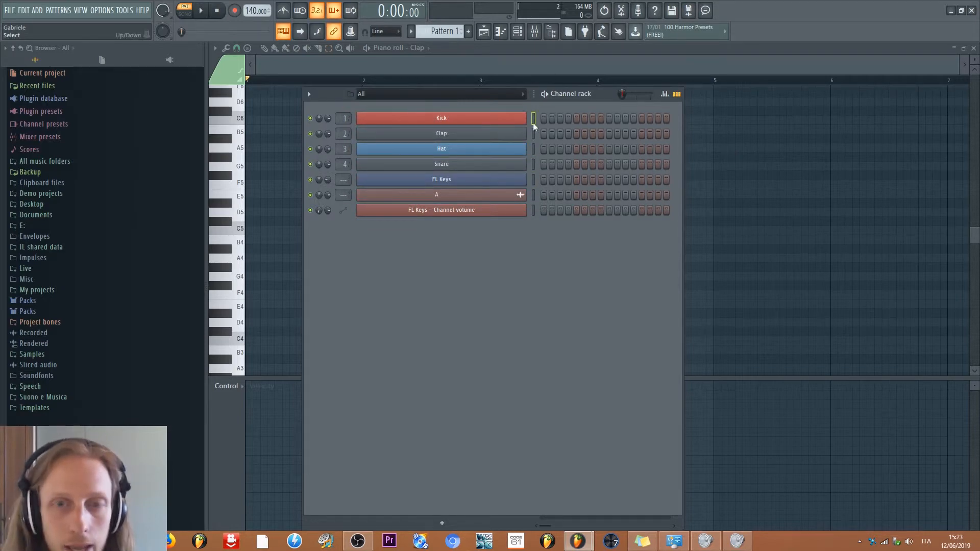
right_click(483, 122)
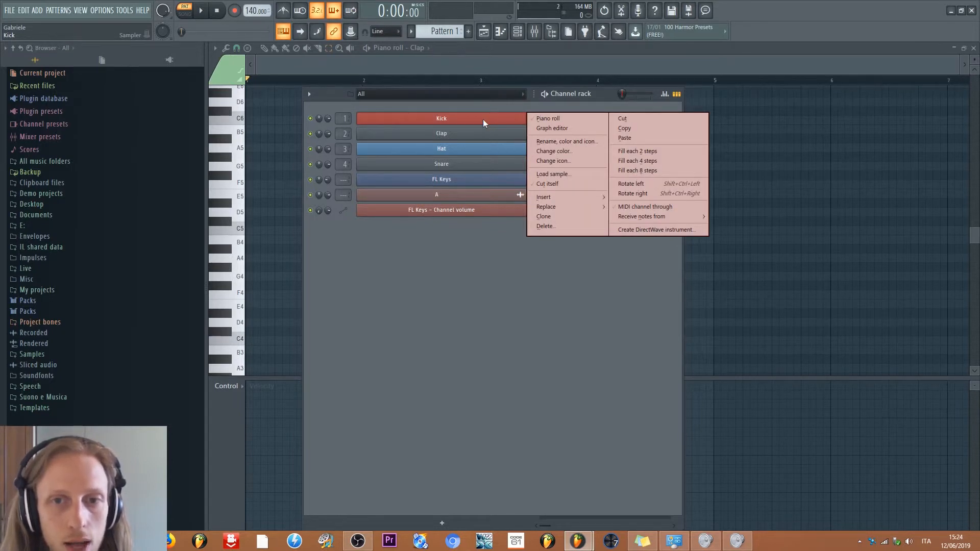
click(556, 142)
click(454, 131)
click(590, 174)
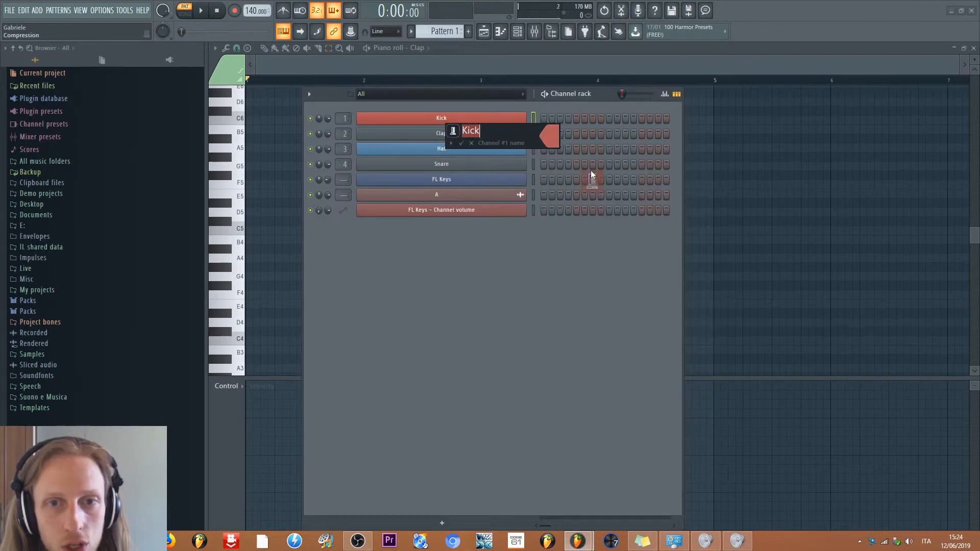
click(457, 131)
click(499, 311)
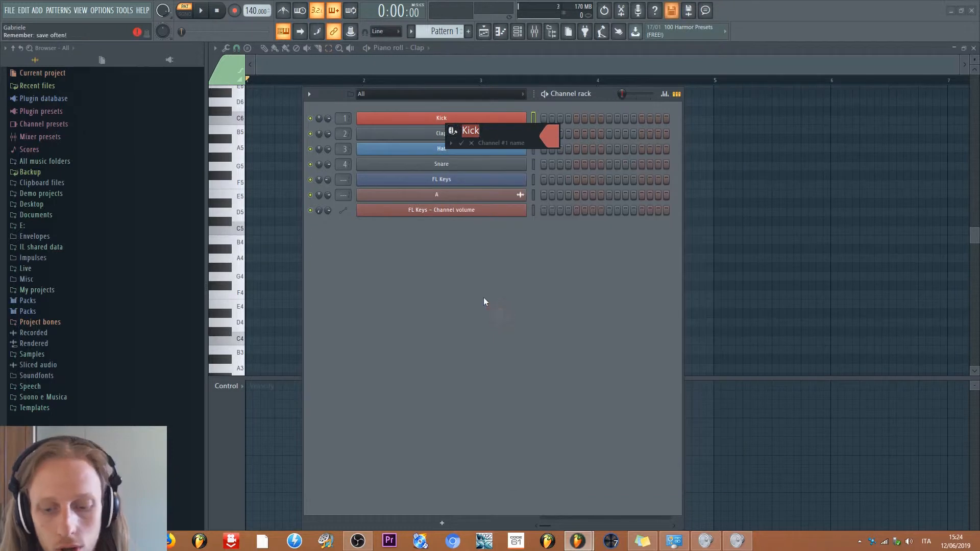
key(Return)
Step: Insert a BooBass channel above the Kick channel and delete it again
right_click(528, 118)
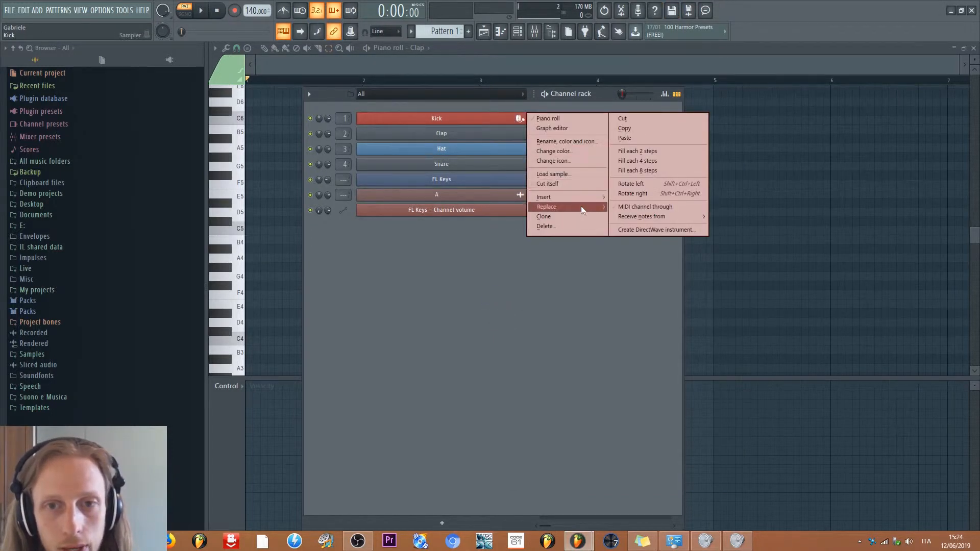
mouse_move(580, 206)
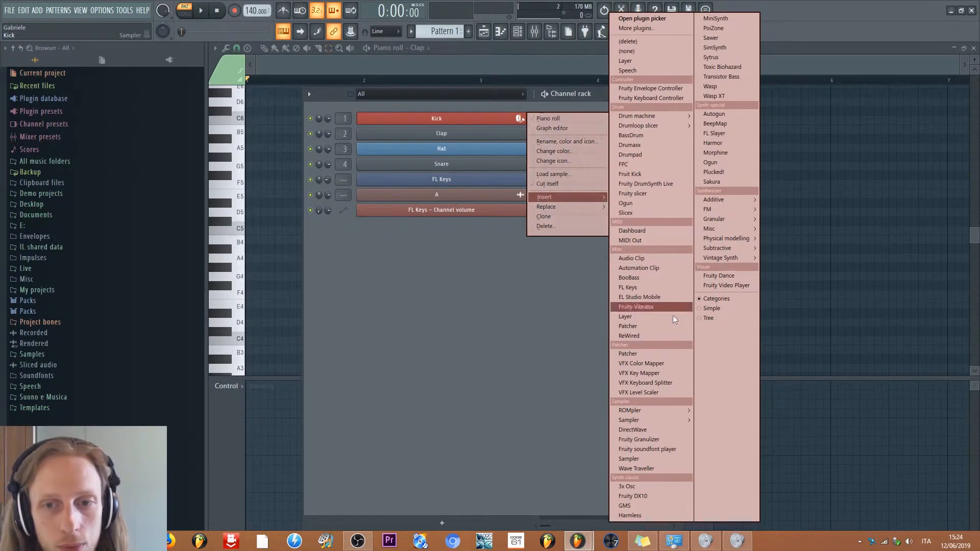
click(642, 279)
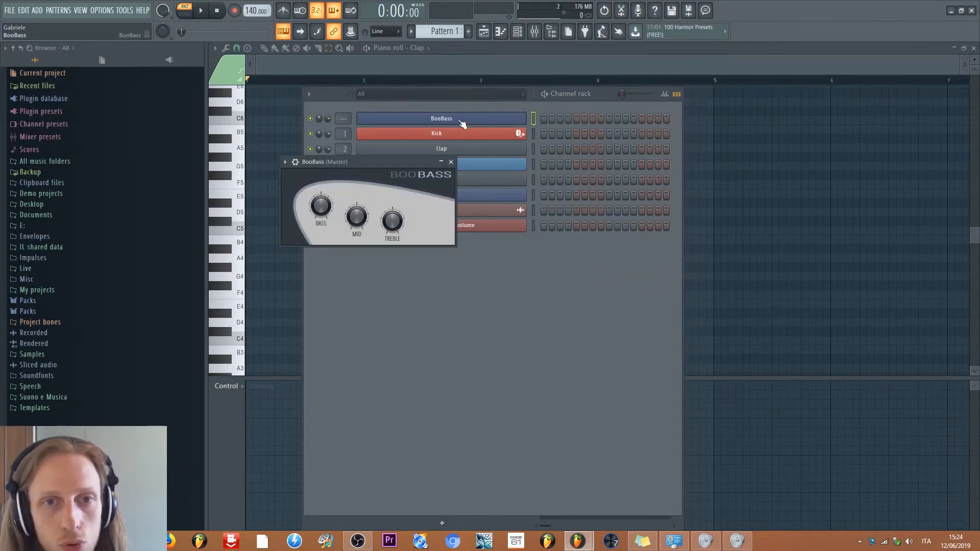
right_click(510, 119)
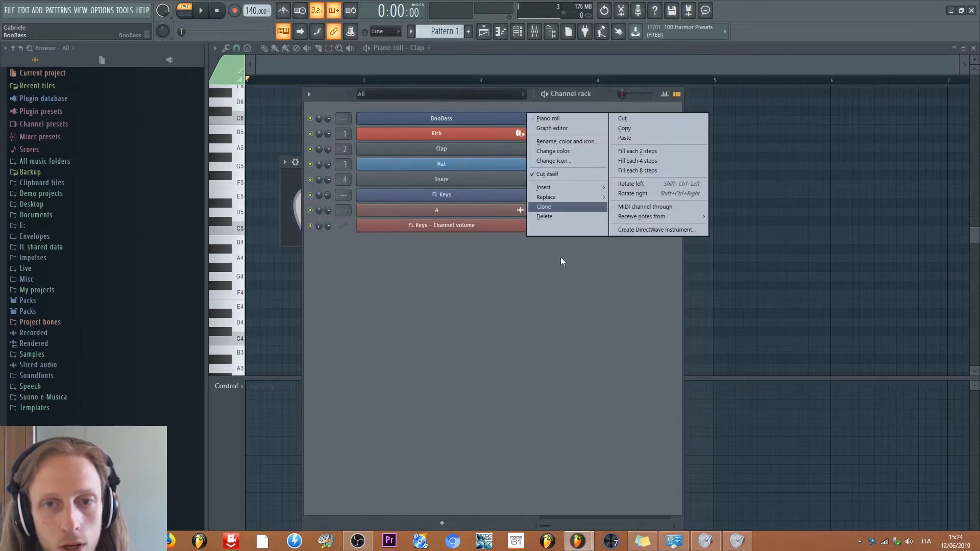
click(546, 216)
click(540, 296)
Step: Replace the Kick channel's instrument with BooBass
right_click(514, 119)
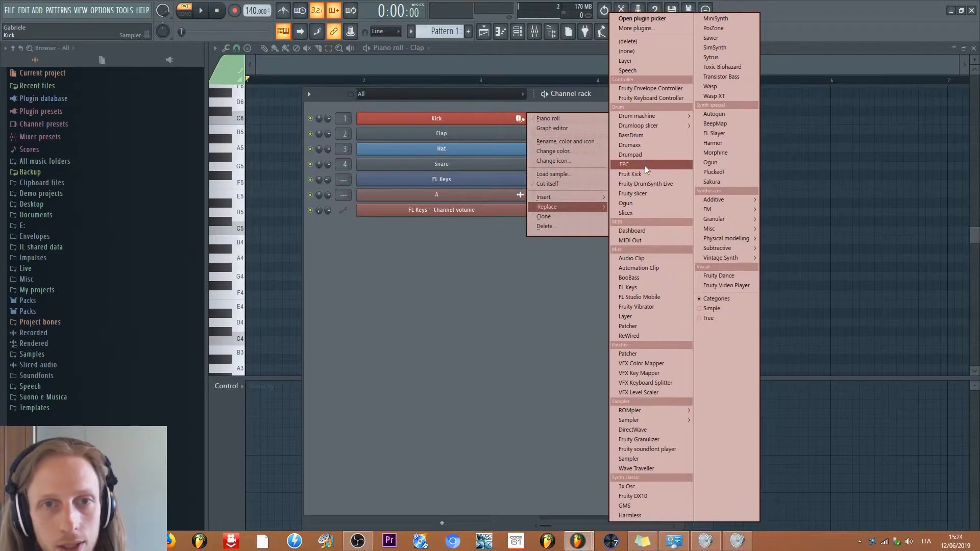
click(629, 278)
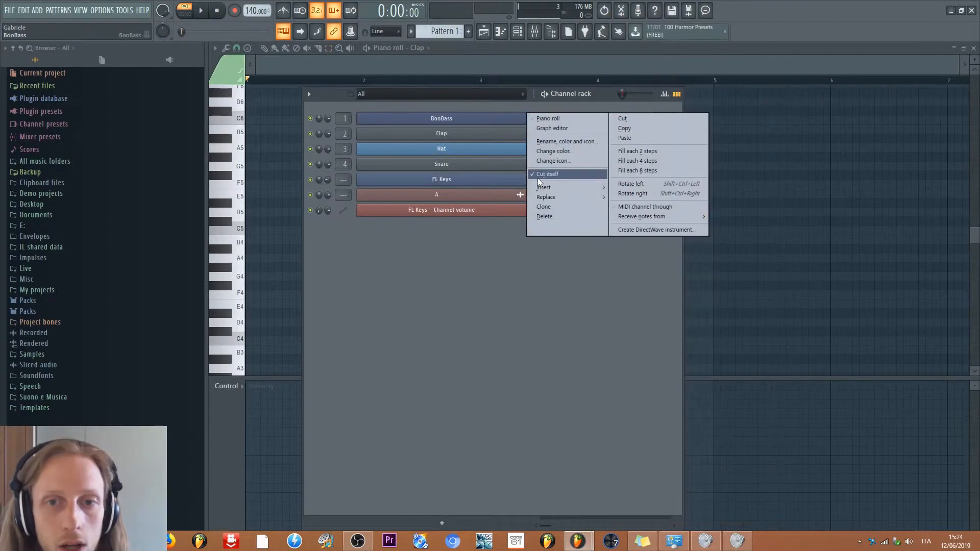
Step: Clone the BooBass channel and open the clone's name for editing, keeping the name BooBass #2
click(551, 209)
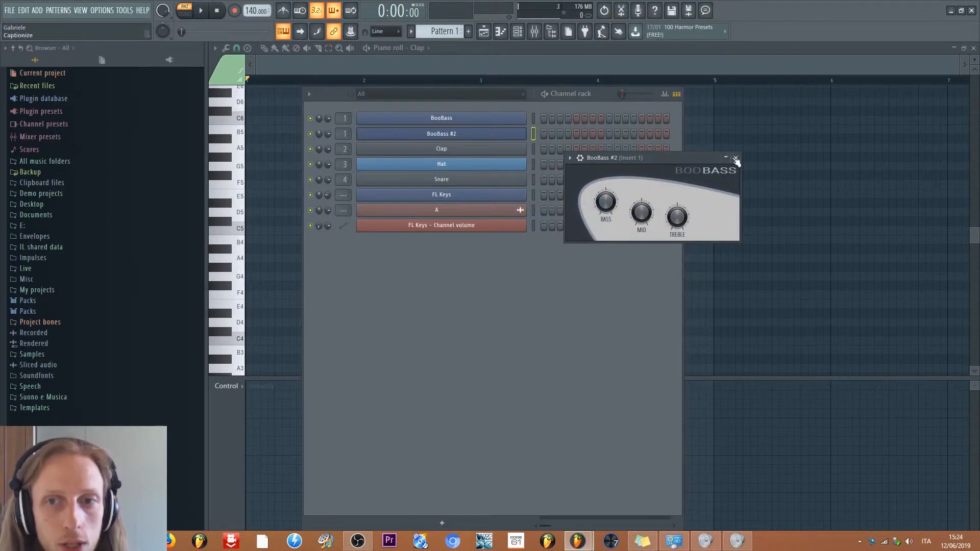
shift+click(485, 134)
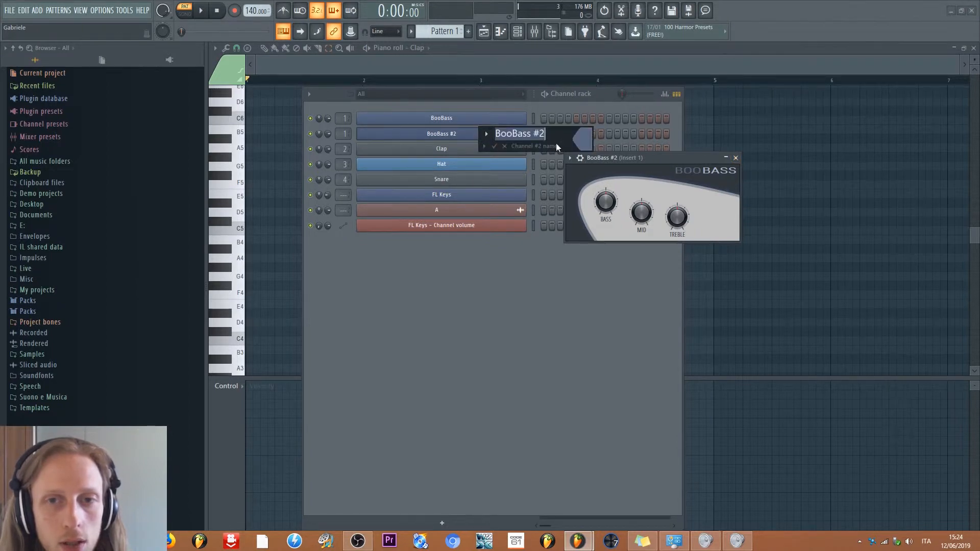
drag(534, 134, 494, 136)
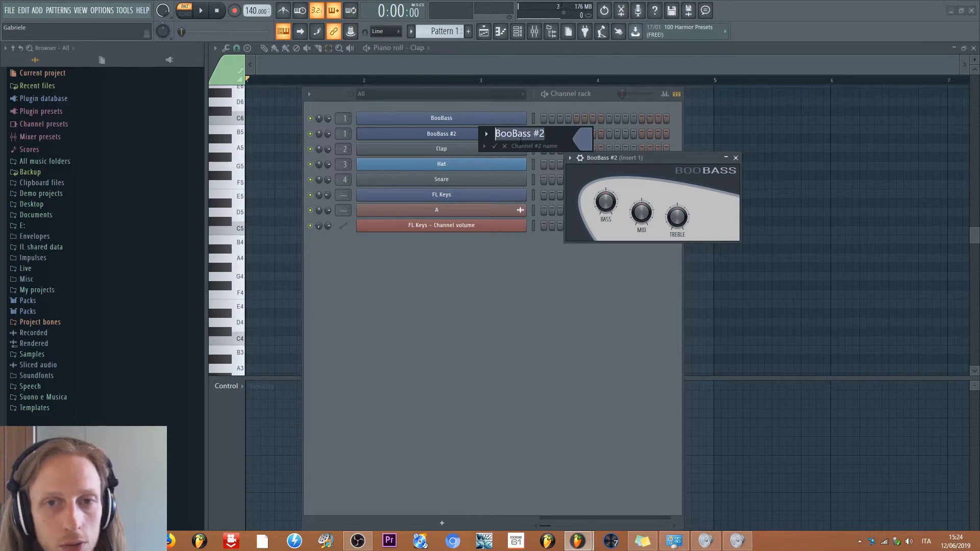
click(563, 134)
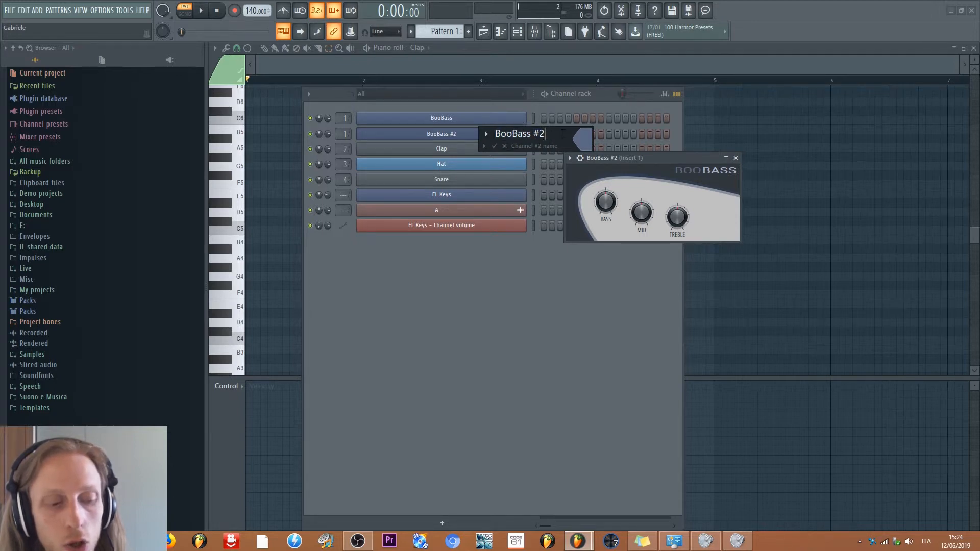
key(Return)
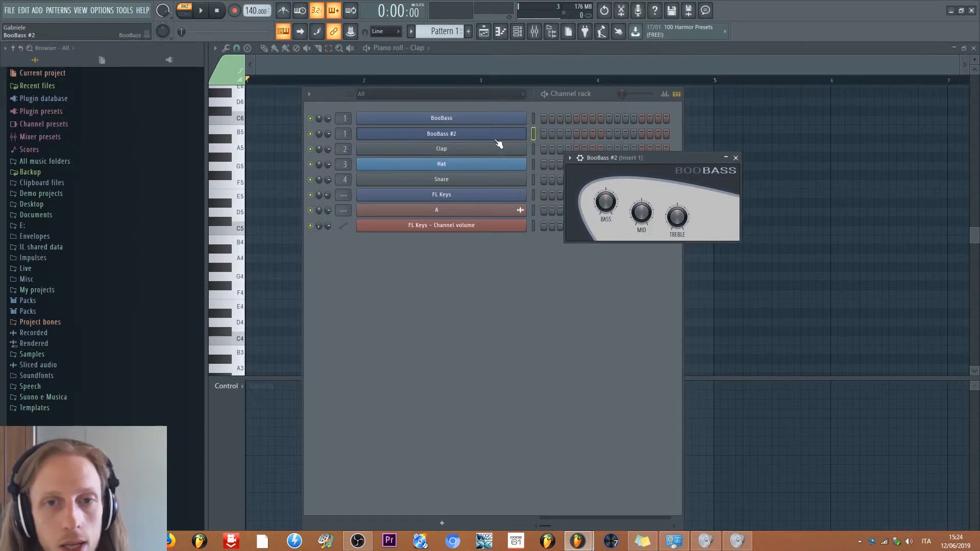
Step: Delete the cloned BooBass #2 channel and confirm the deletion
right_click(519, 134)
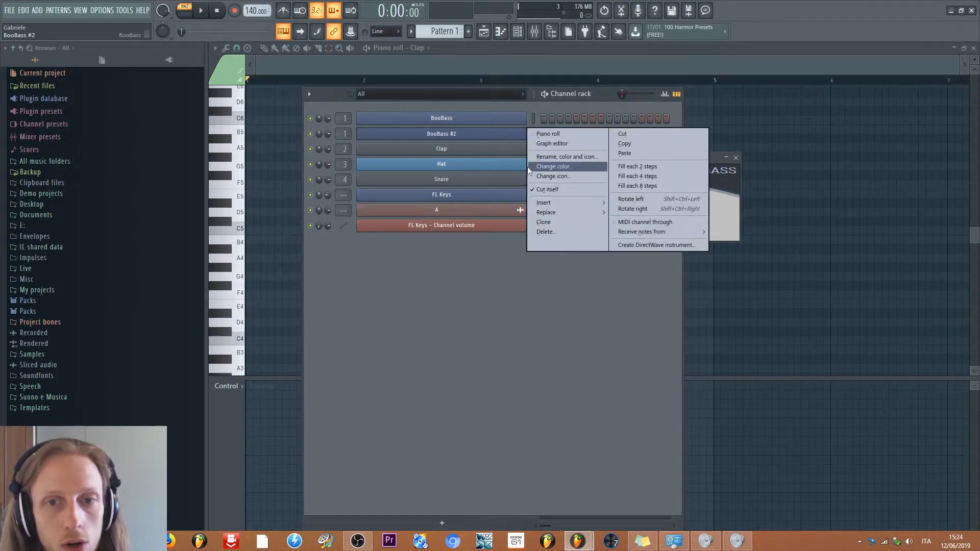
click(554, 230)
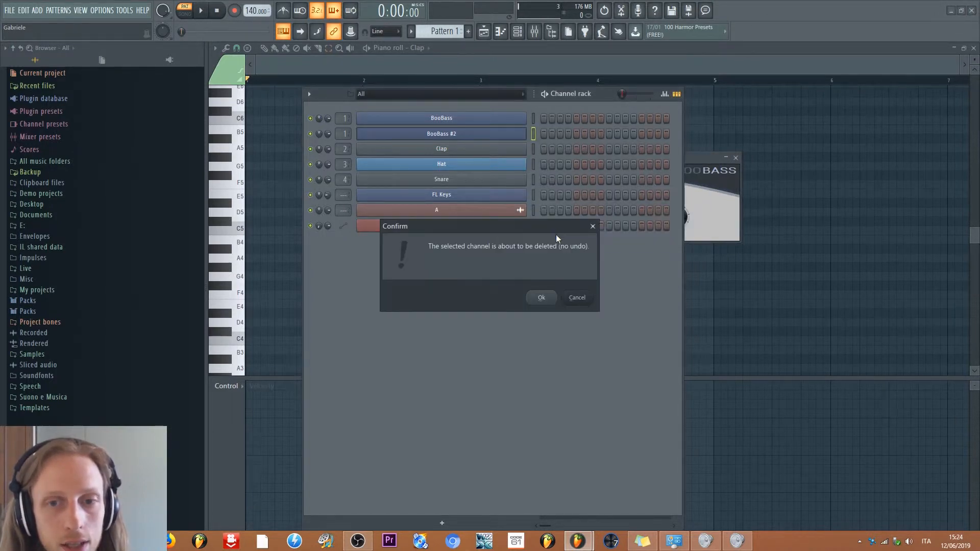
click(543, 301)
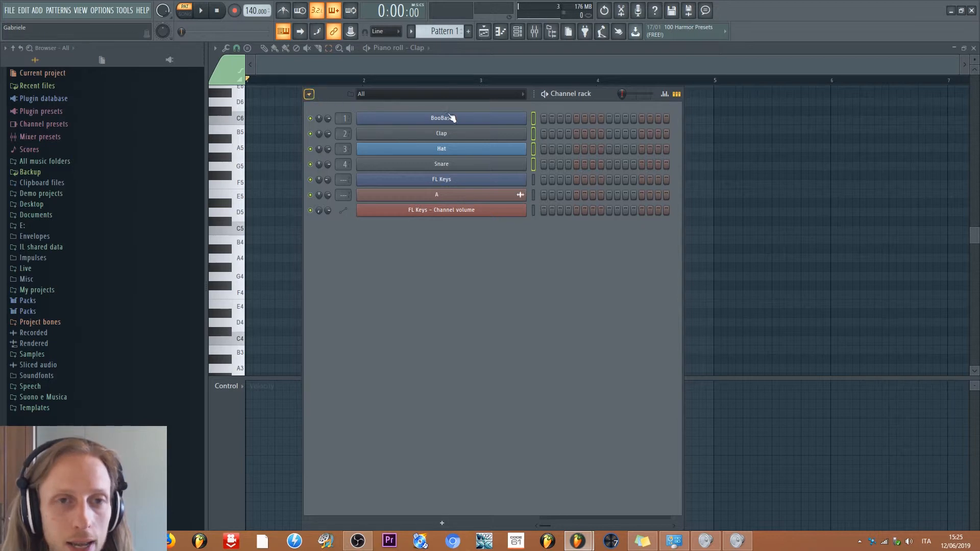
Step: Clone the selected BooBass, Clap, Hat and Snare channels together and delete the four clones again
click(309, 94)
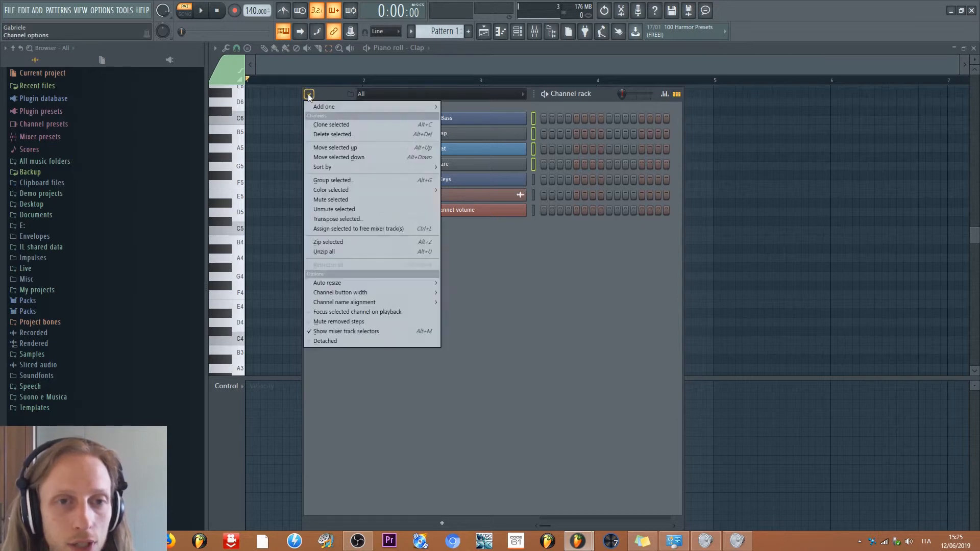
click(348, 125)
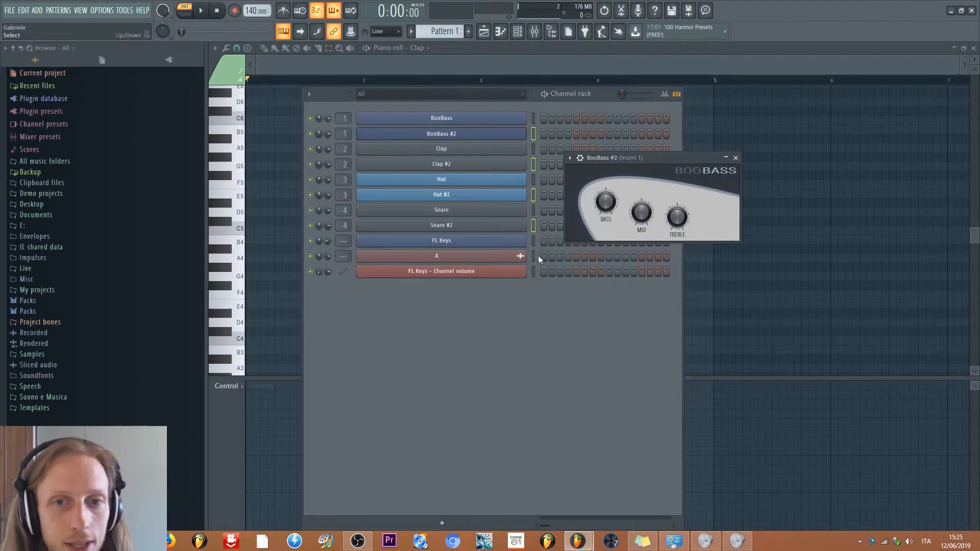
click(307, 95)
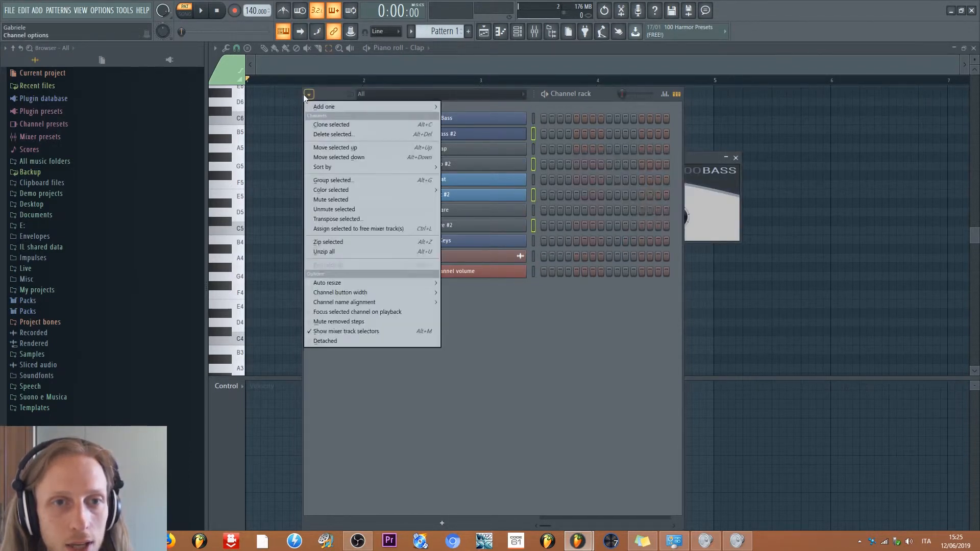
click(331, 134)
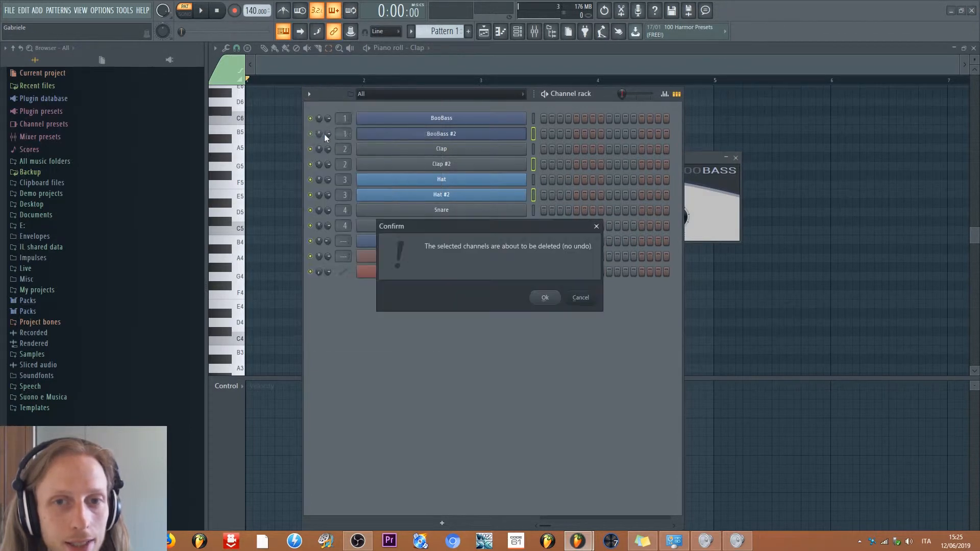
click(537, 299)
Step: Look at the channel sorting options by color, name and track number without applying any
click(308, 95)
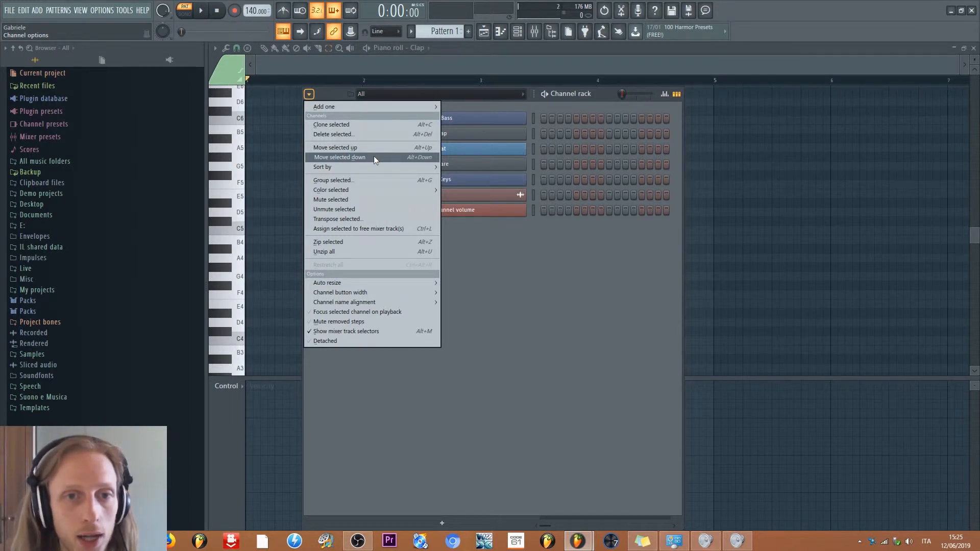
mouse_move(338, 169)
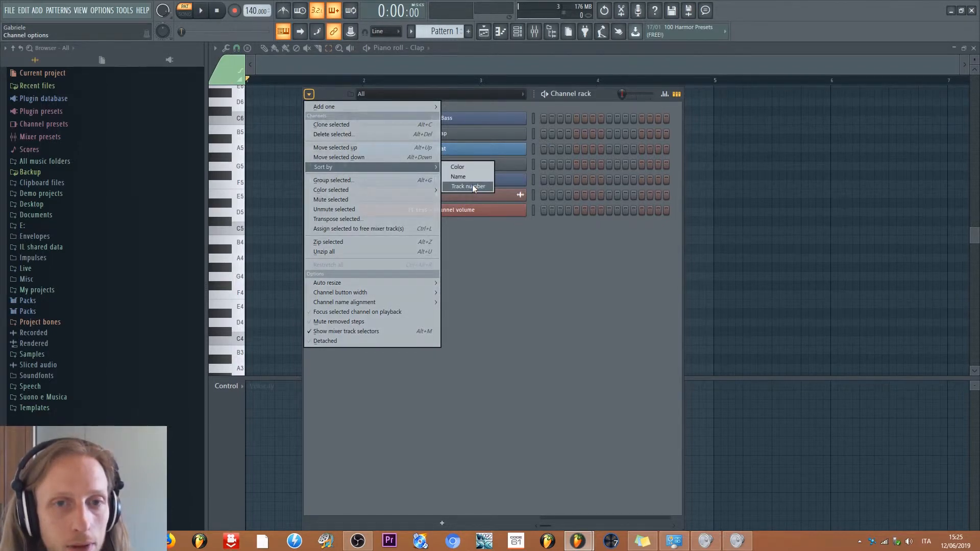
click(510, 247)
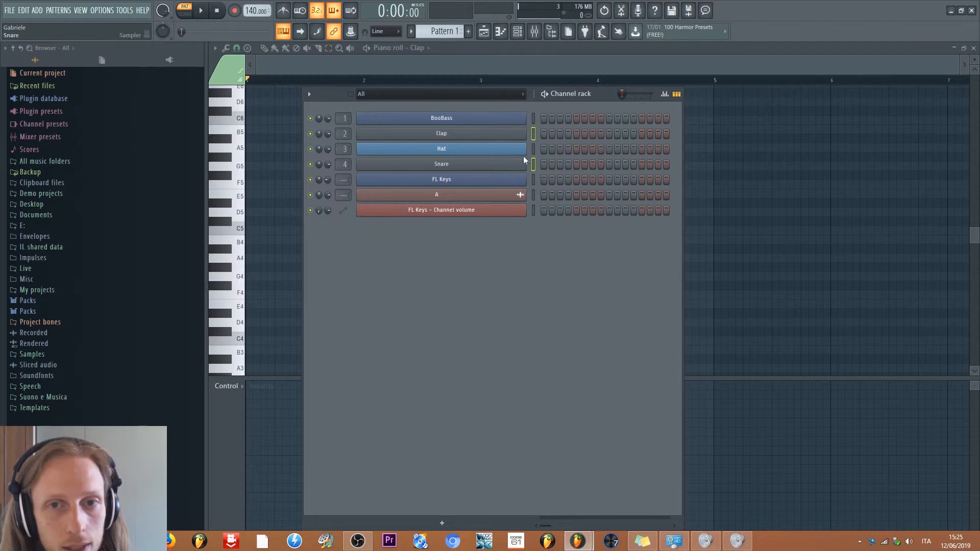
Step: Group the selected Clap and Snare channels into a new filter group named Drum
click(309, 94)
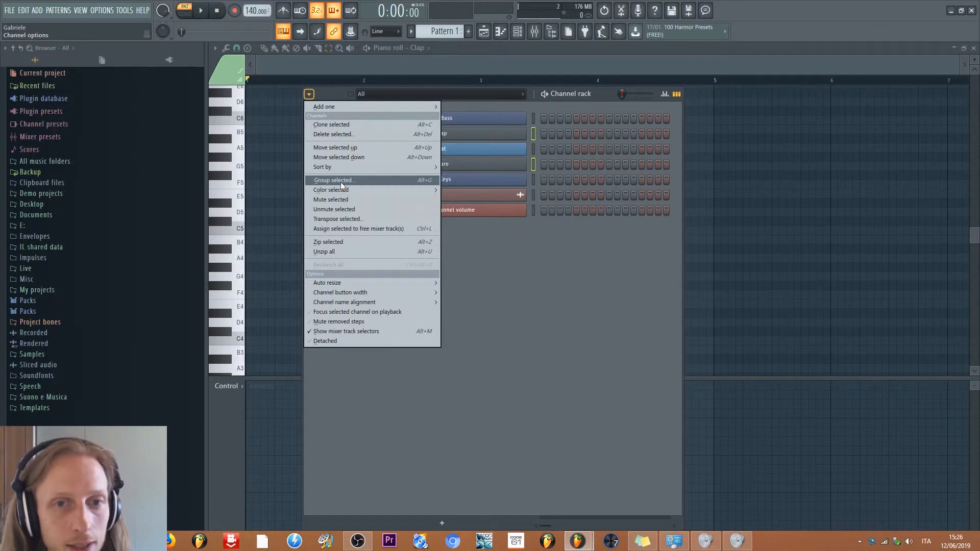
click(614, 284)
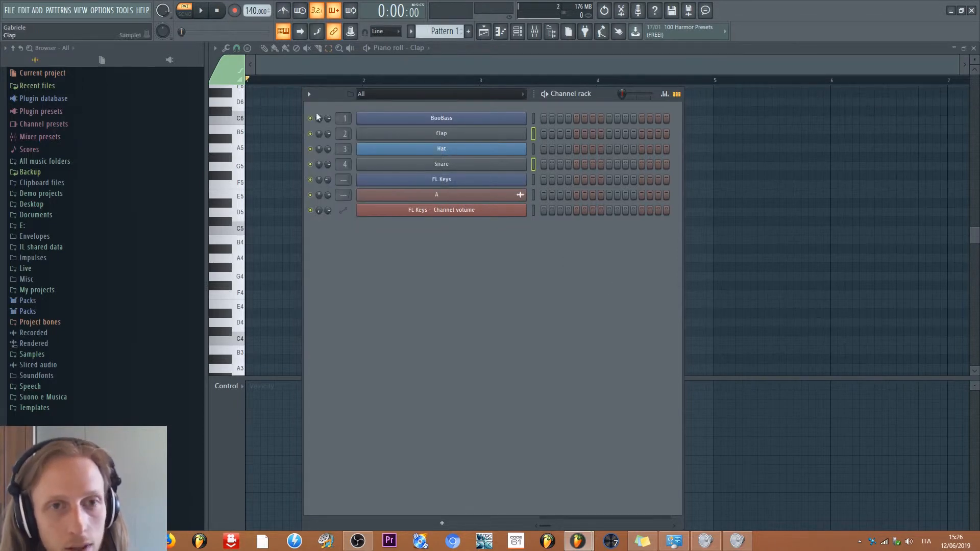
click(309, 94)
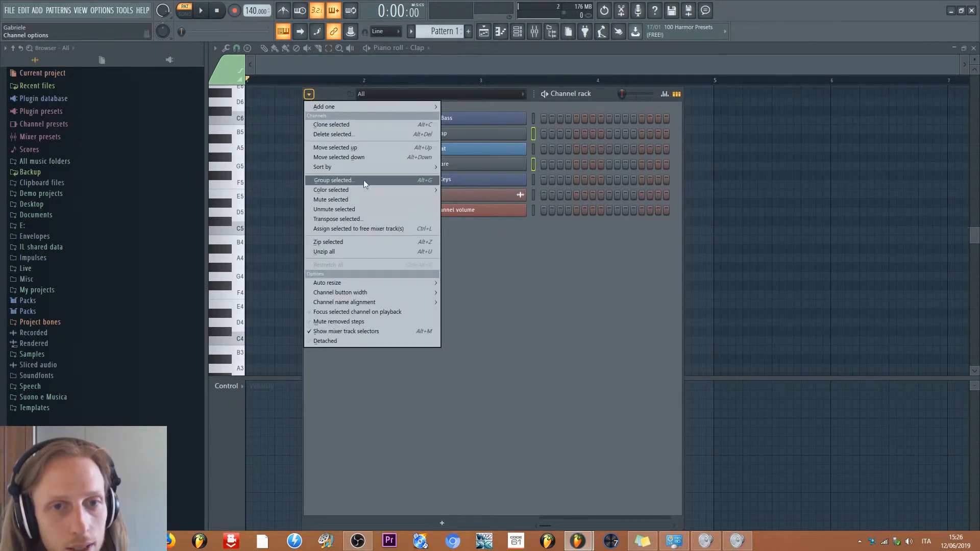
click(498, 249)
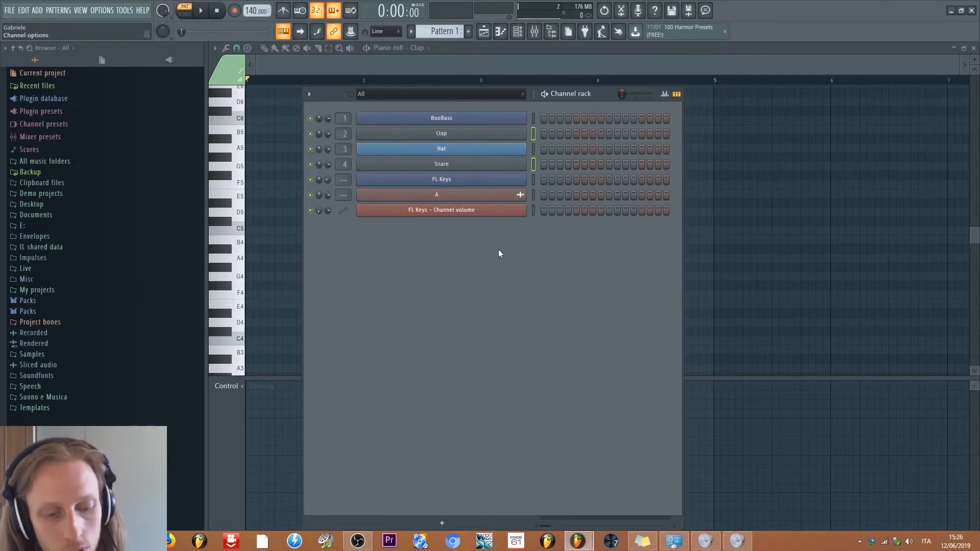
key(alt+g)
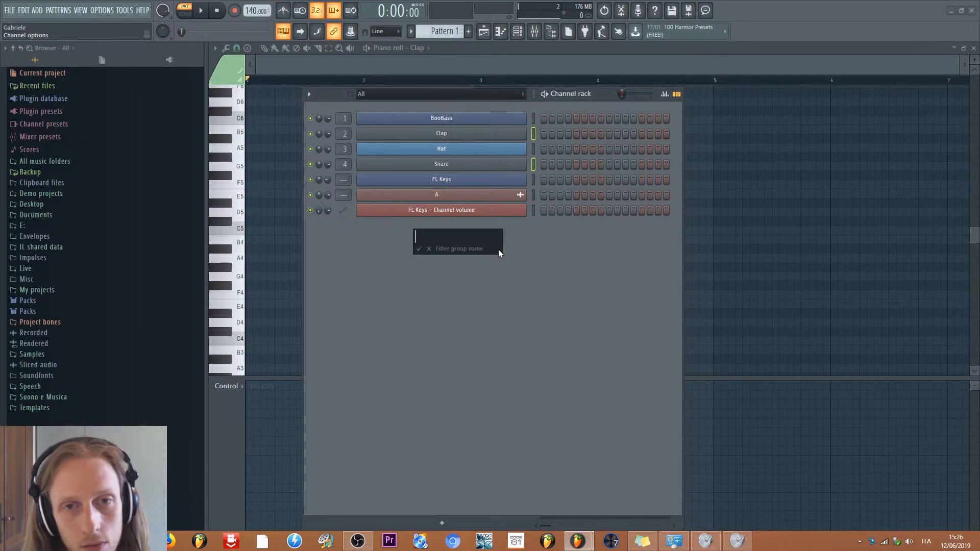
text(D)
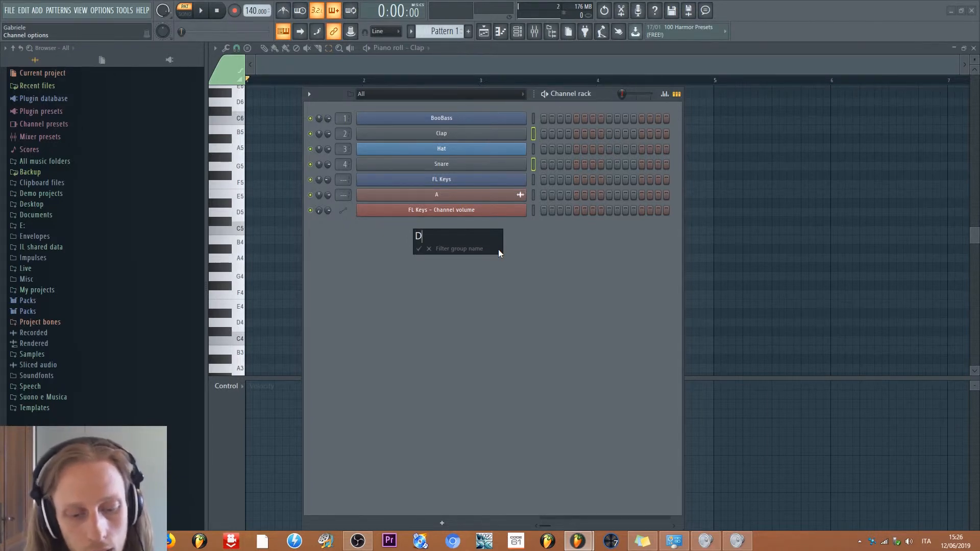
text(rum)
key(Return)
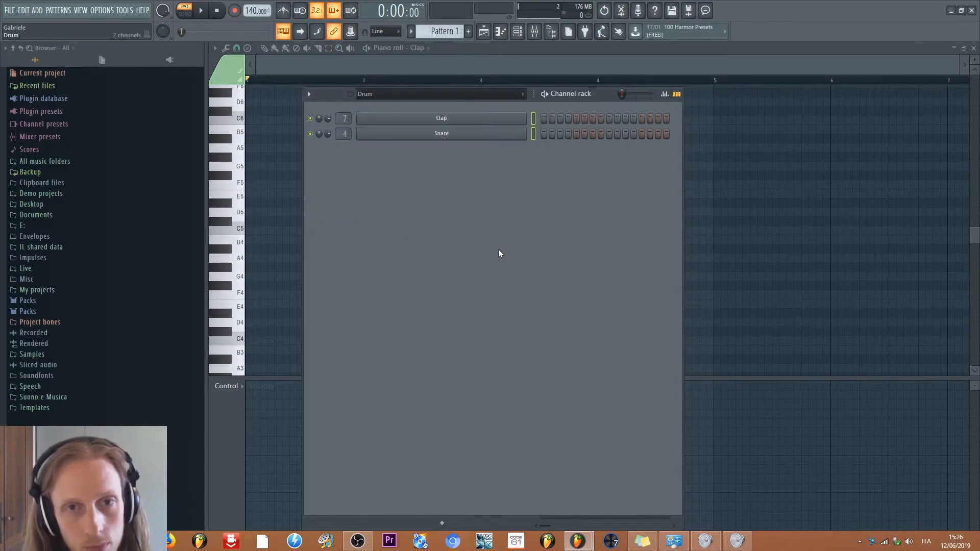
Step: Set the channel display filter back to All and check the list of available filter groups
click(434, 94)
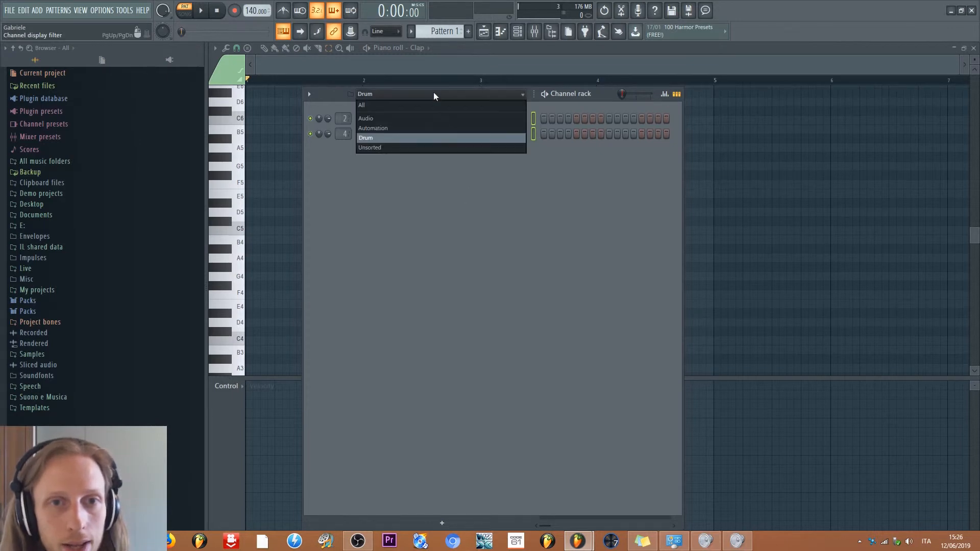
click(400, 106)
click(401, 96)
click(402, 106)
click(403, 97)
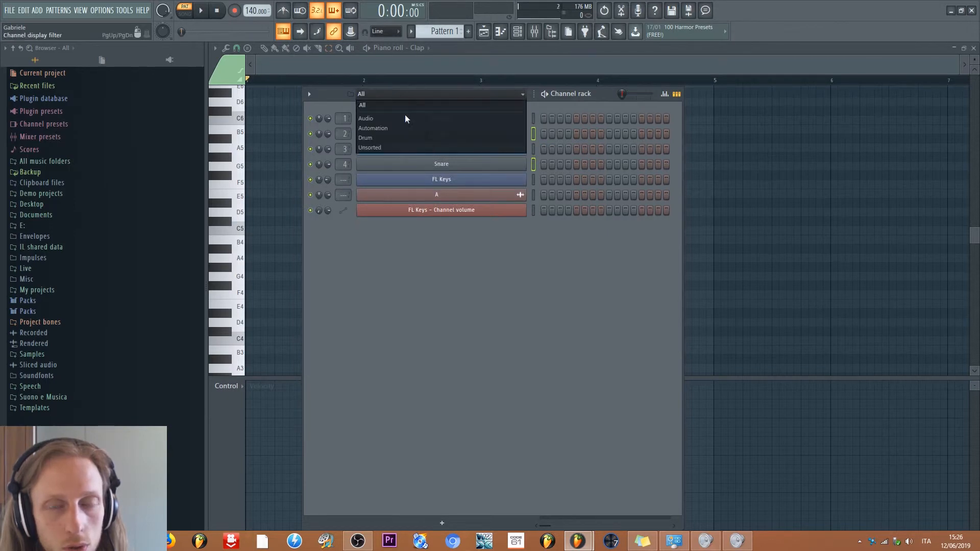
click(420, 247)
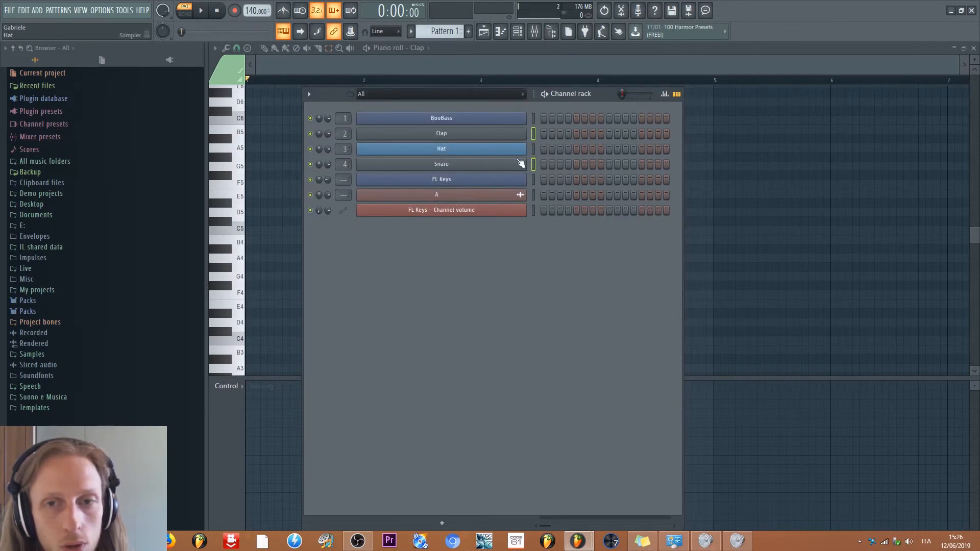
Step: Filter the channel display by the Drum group and by Automation, ending with all channels shown
click(403, 95)
click(381, 134)
click(387, 98)
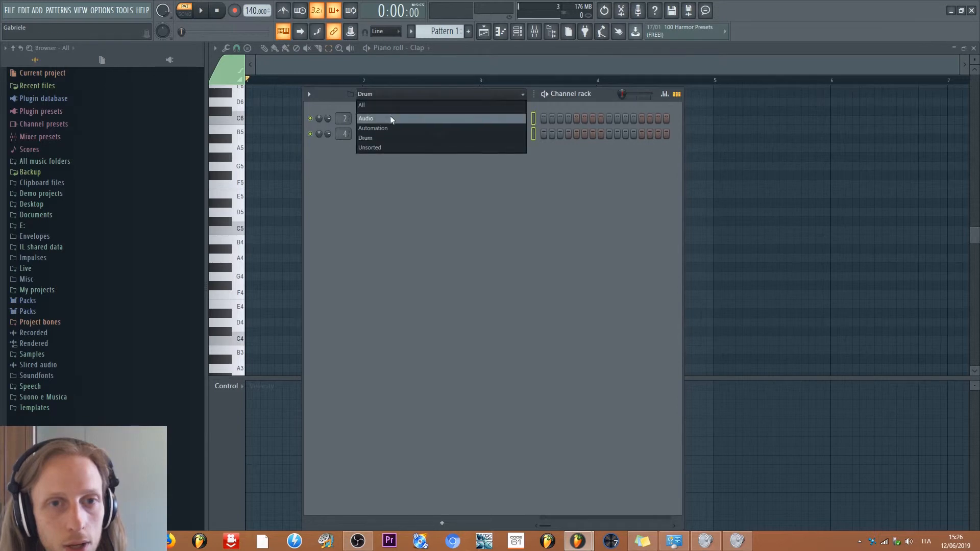
click(389, 128)
click(409, 101)
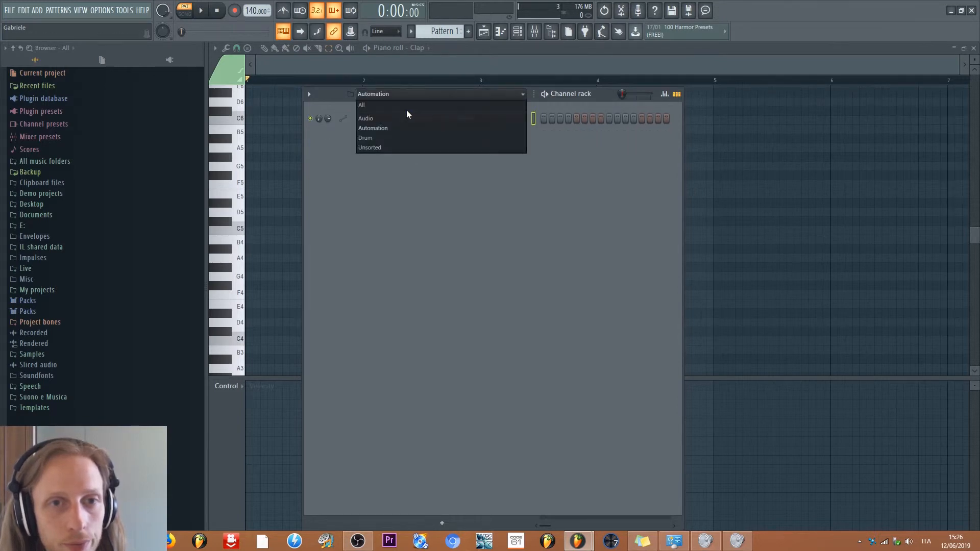
click(408, 107)
Step: Display the Drum filter group and rename it to Drum A
click(414, 96)
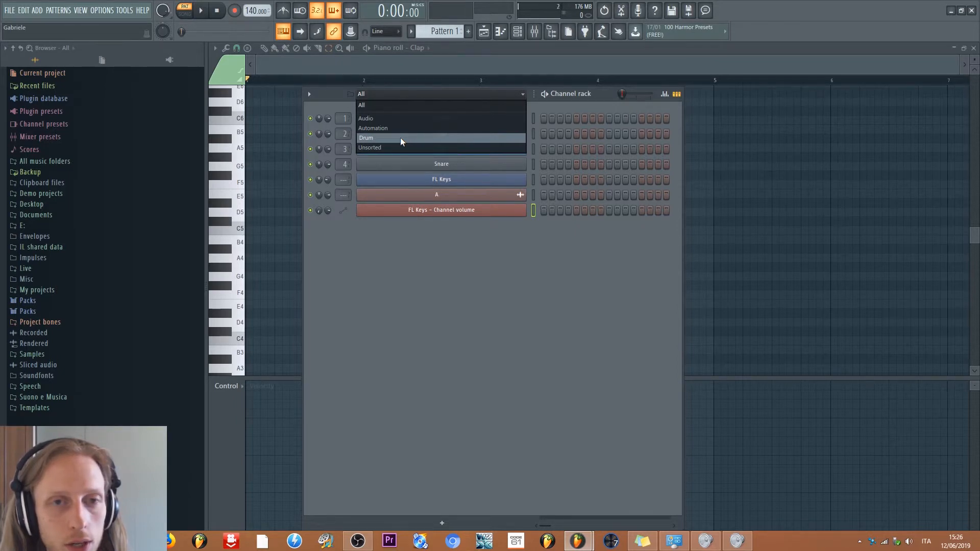
click(400, 136)
right_click(409, 97)
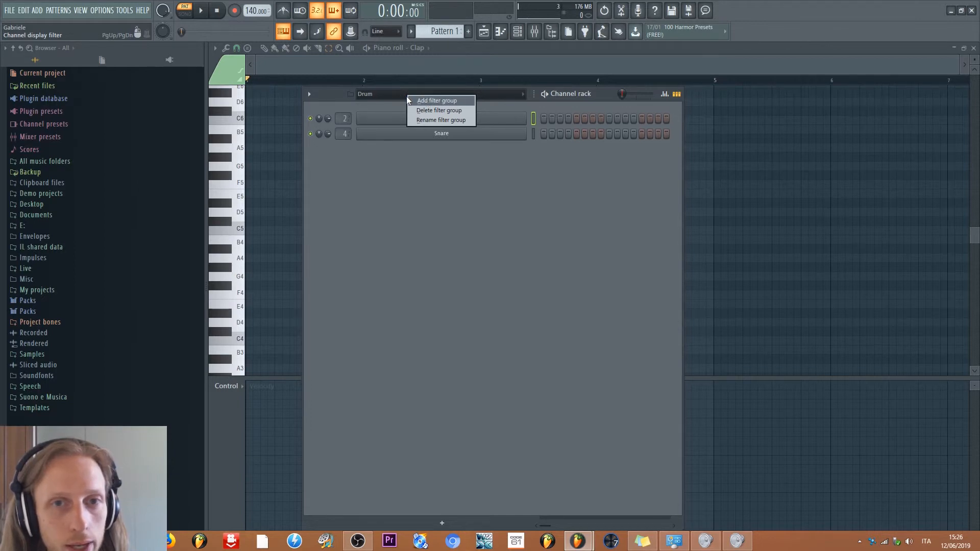
click(421, 121)
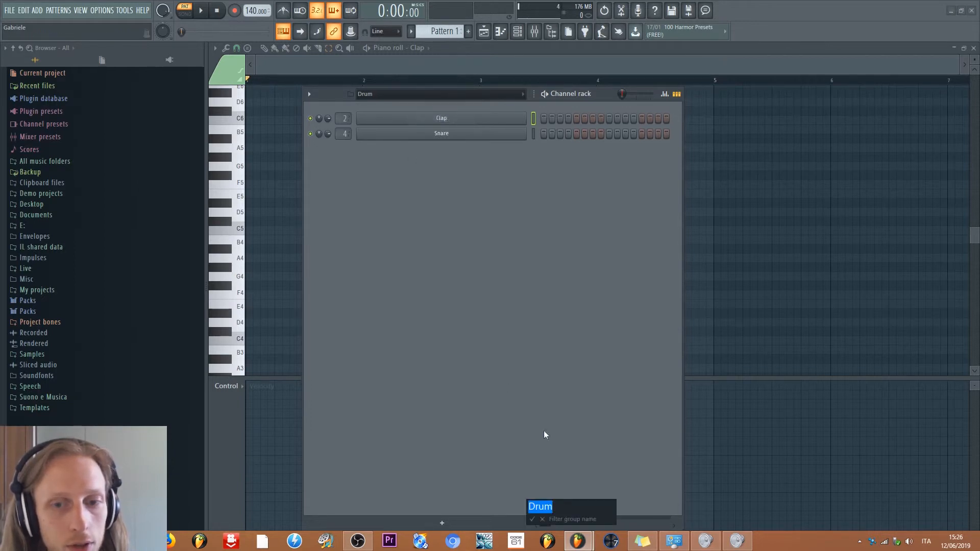
click(578, 507)
text(A)
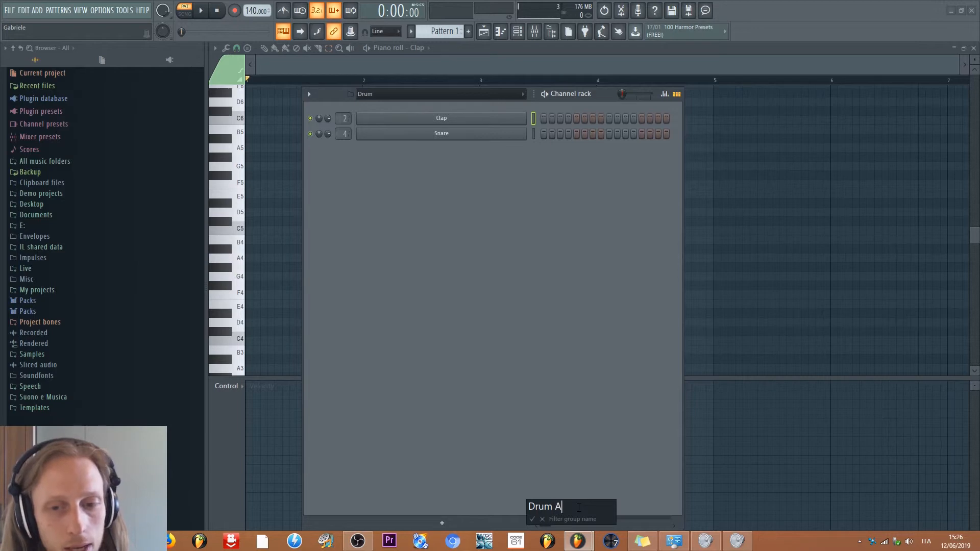
key(Return)
Step: Try to delete the Drum A filter group and display all channels again
right_click(422, 94)
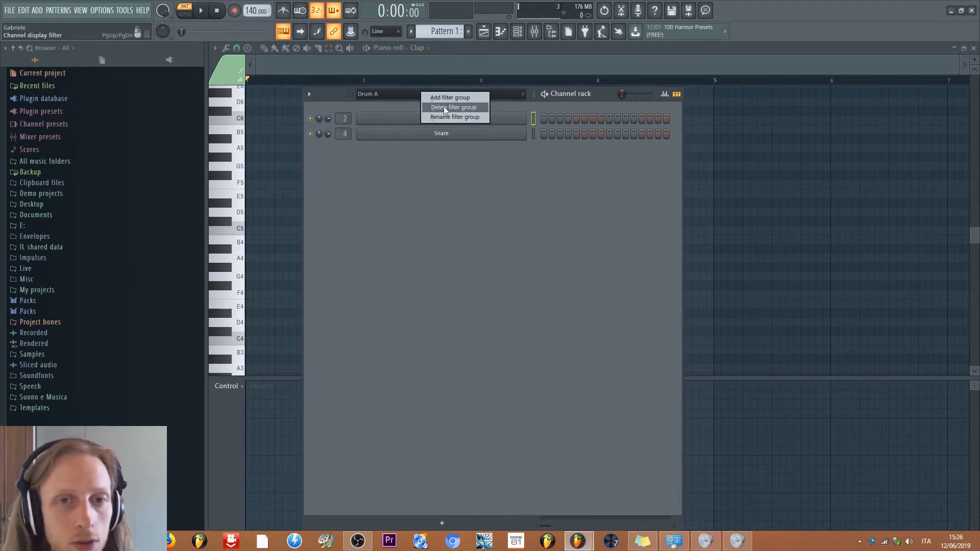
click(443, 106)
click(415, 94)
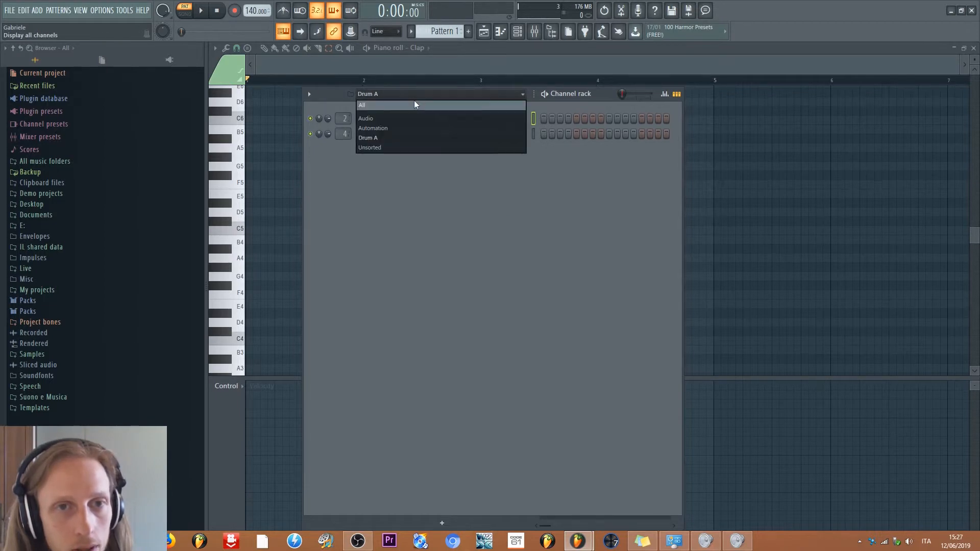
click(415, 105)
Step: Select the BooBass, Clap, Hat and Snare channels, mute them together and unmute them again
click(309, 94)
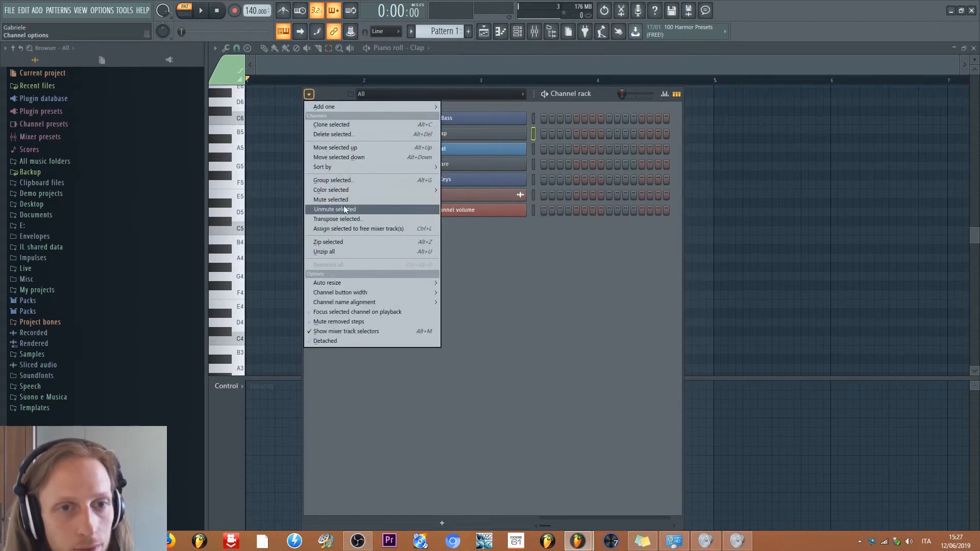
click(534, 148)
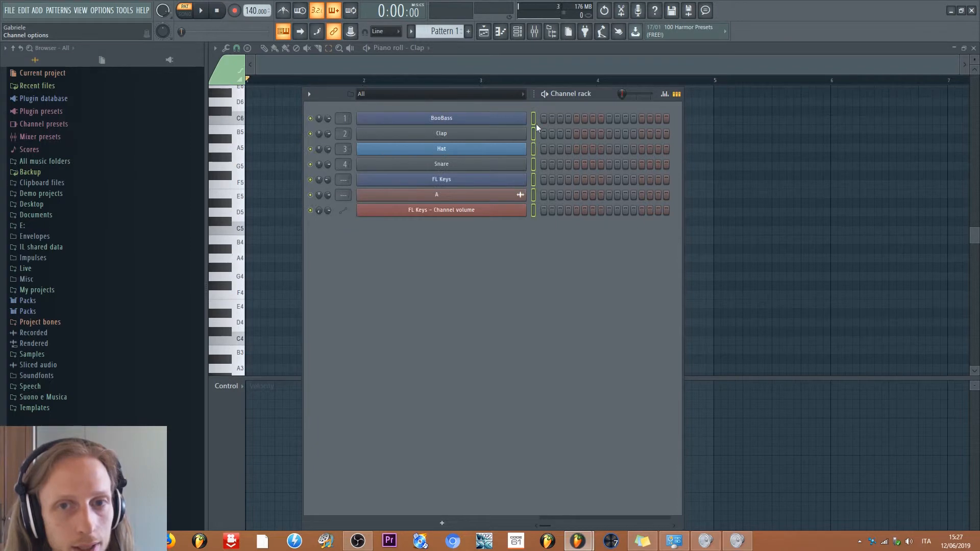
click(308, 94)
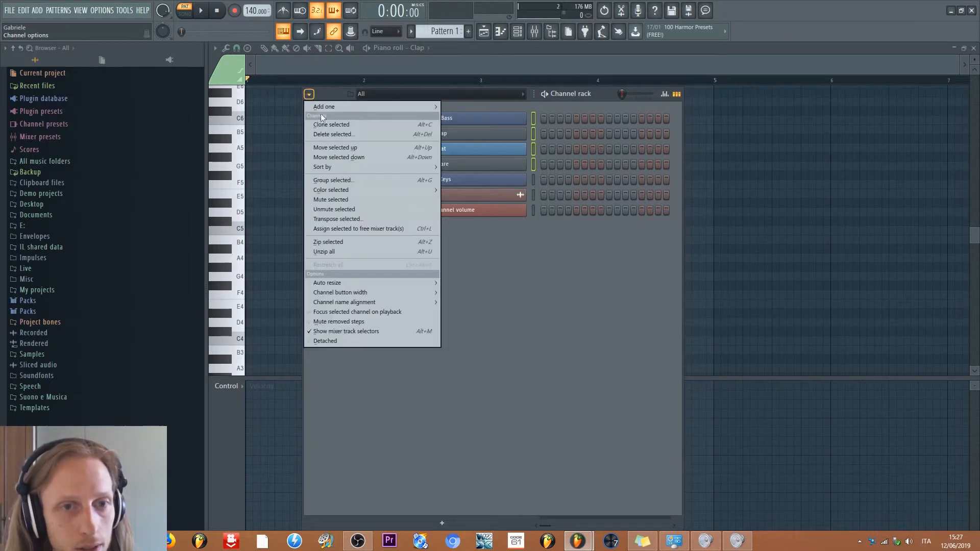
click(364, 200)
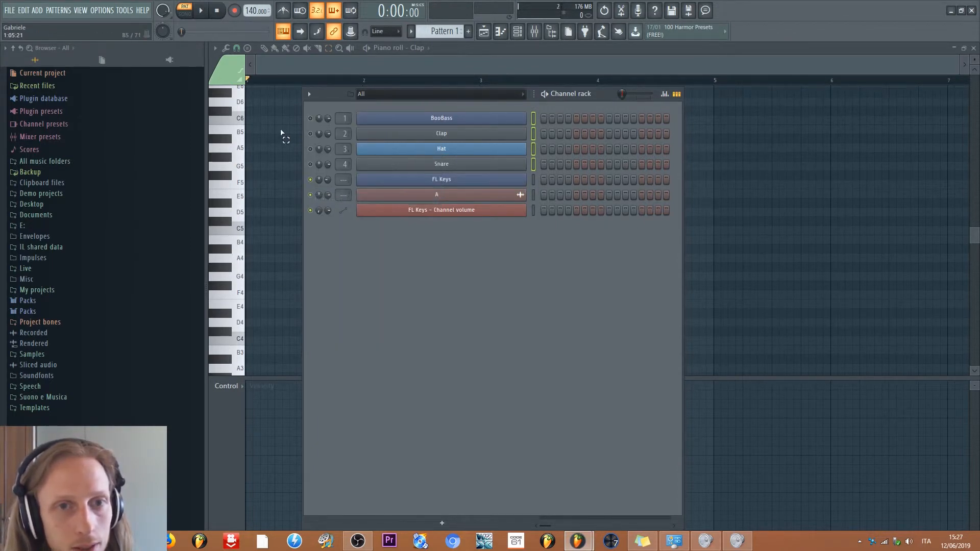
click(308, 94)
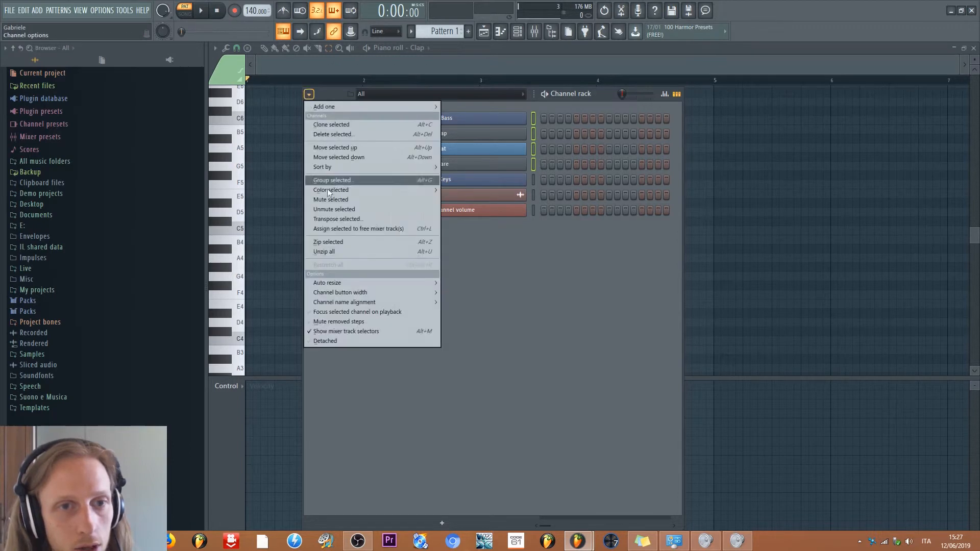
click(343, 211)
click(308, 94)
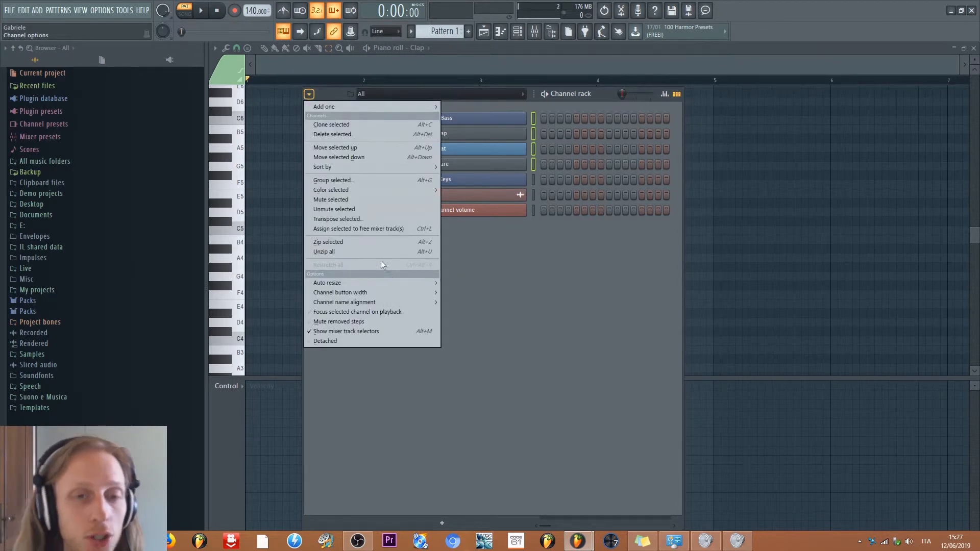
click(378, 228)
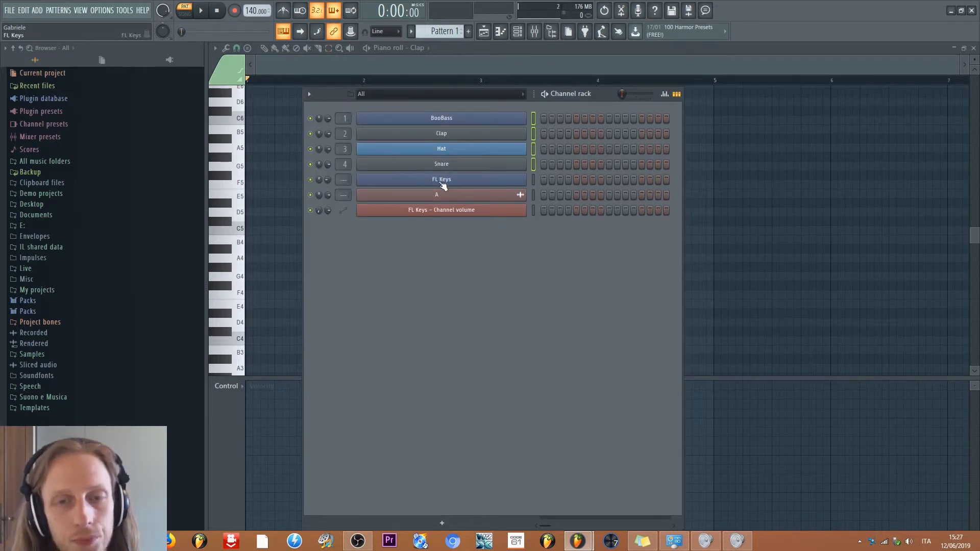
Step: Draw several short notes in the FL Keys channel's piano roll, starting with F5, and start pattern playback
click(498, 186)
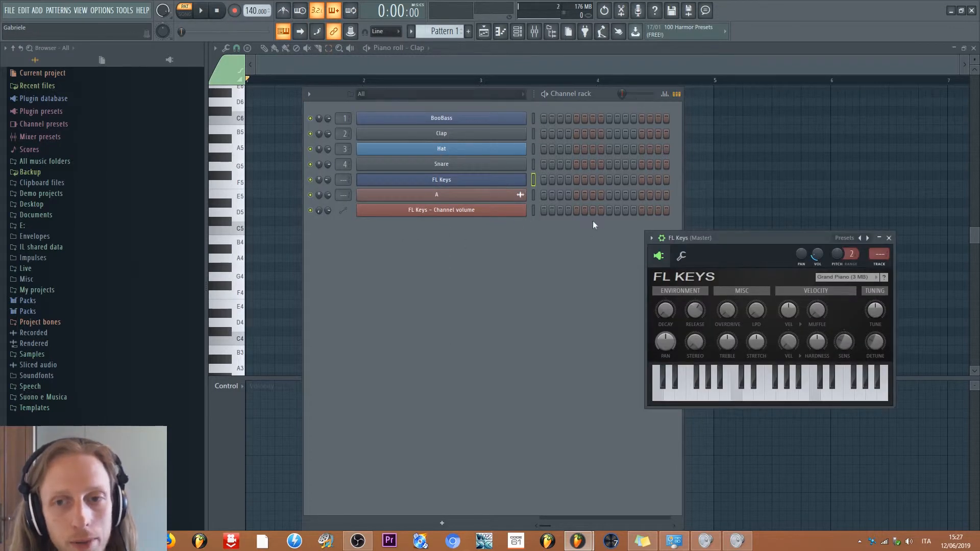
right_click(482, 182)
click(564, 182)
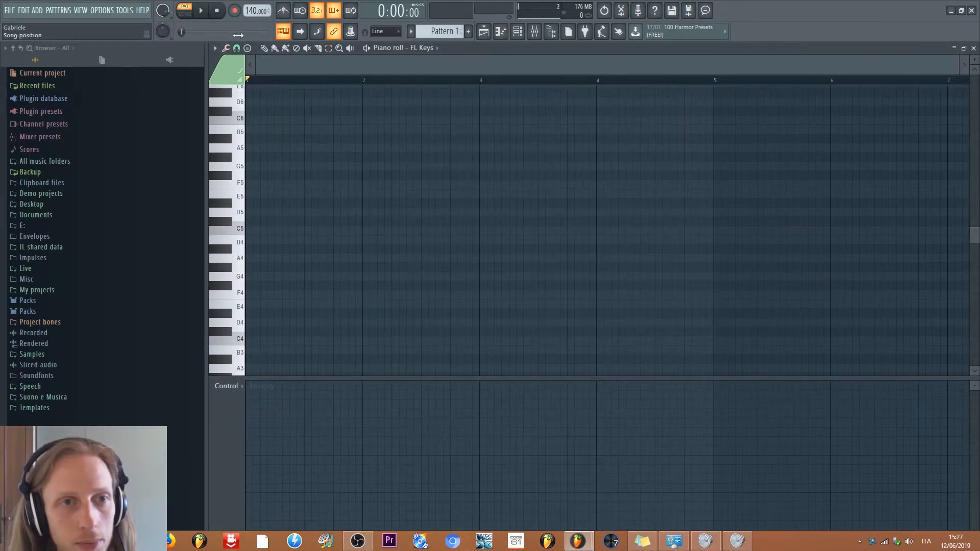
click(254, 184)
key(space)
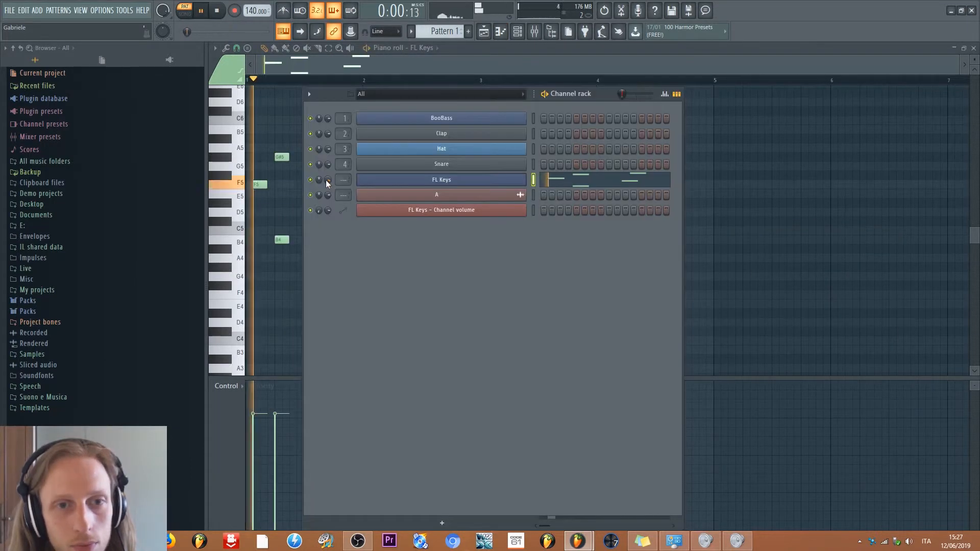
Step: Stop playback, transpose the FL Keys channel's notes by 12 semitones, then play the pattern briefly
drag(328, 181, 328, 182)
key(space)
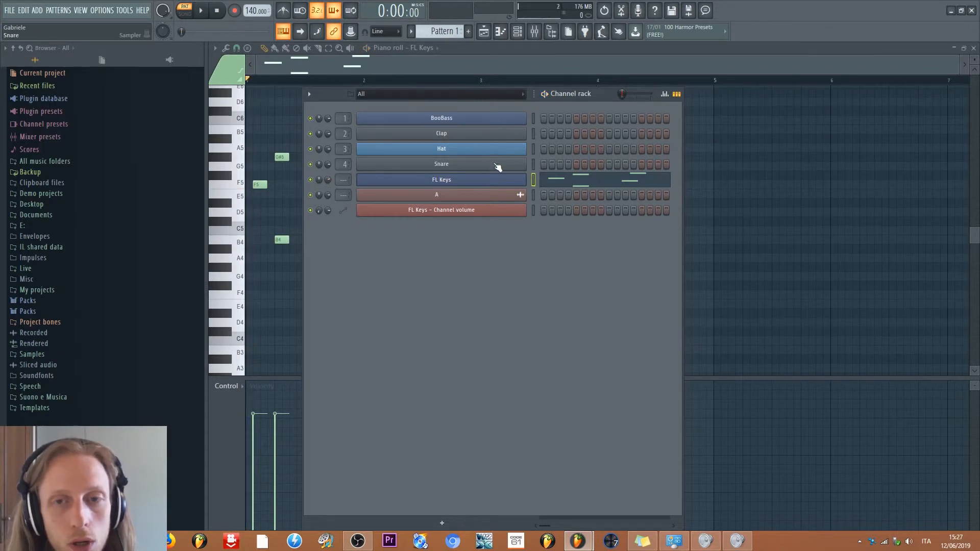
click(430, 181)
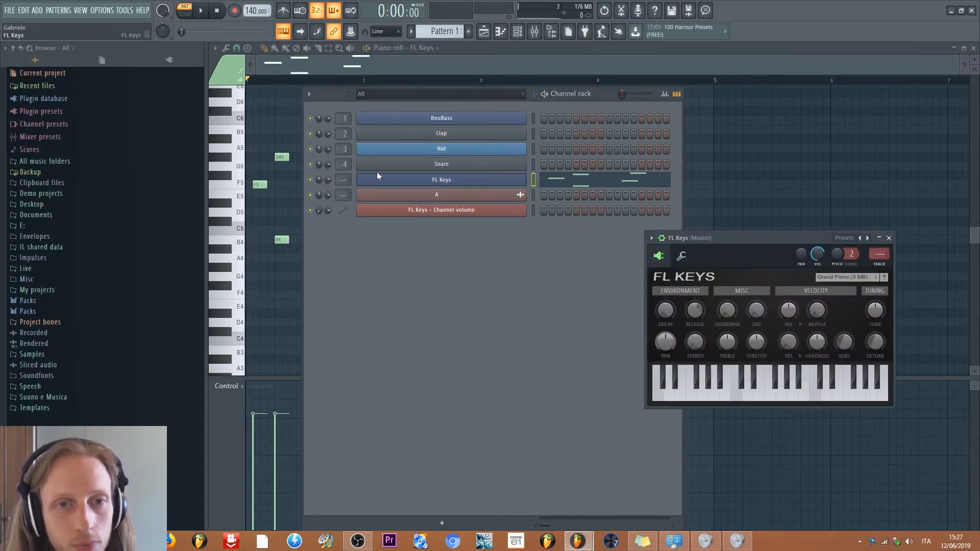
click(309, 94)
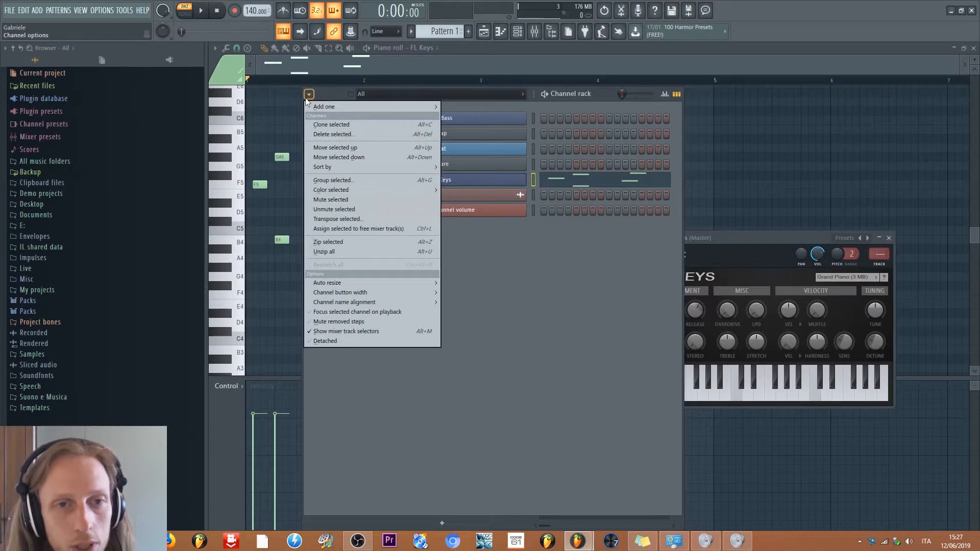
click(362, 220)
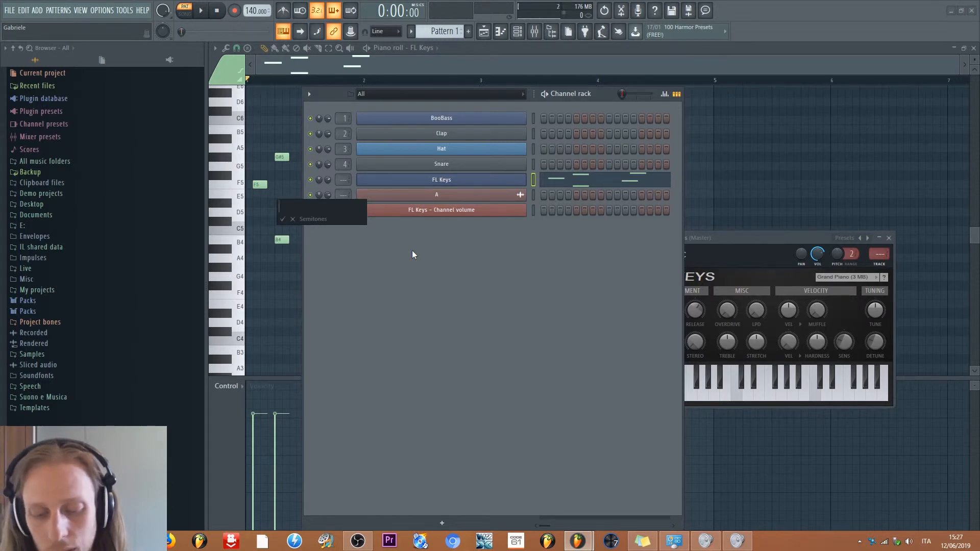
text(12)
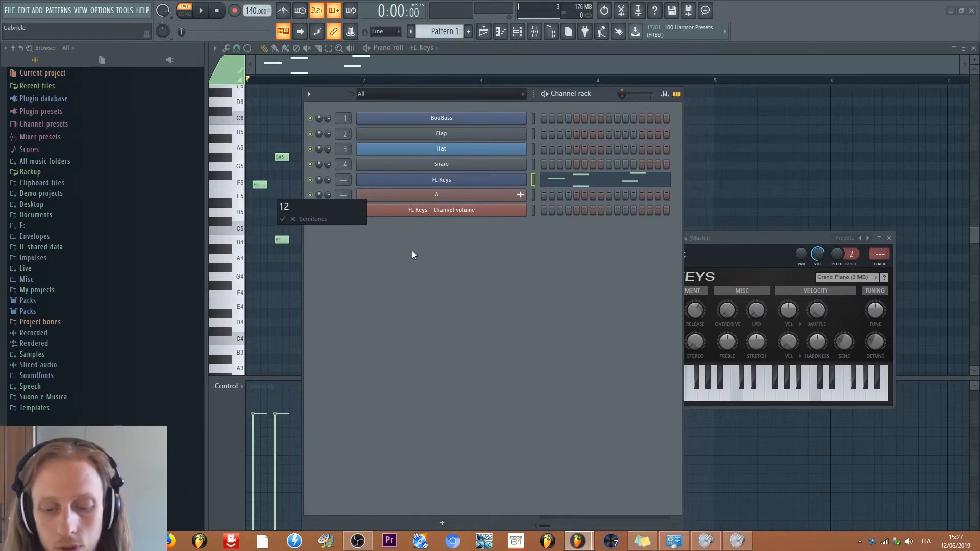
key(Return)
key(space)
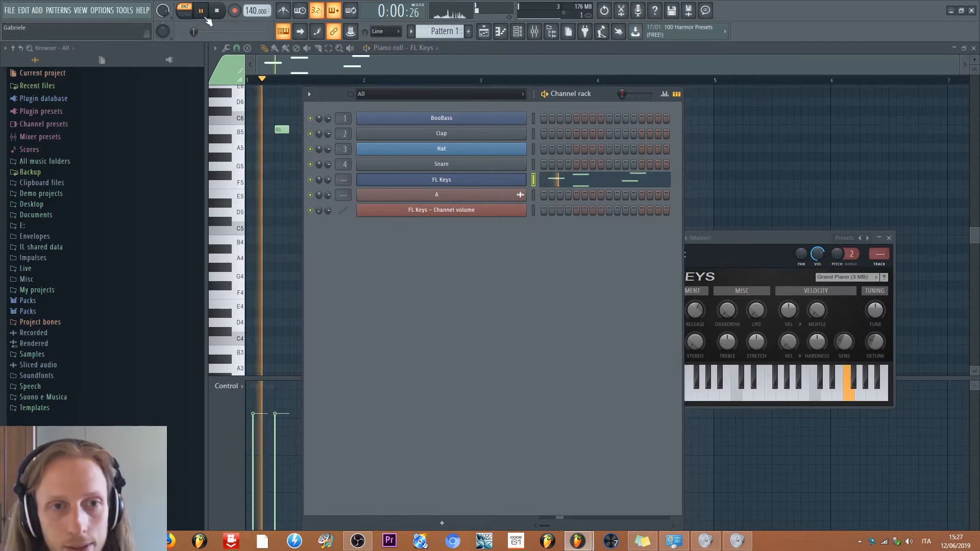
key(space)
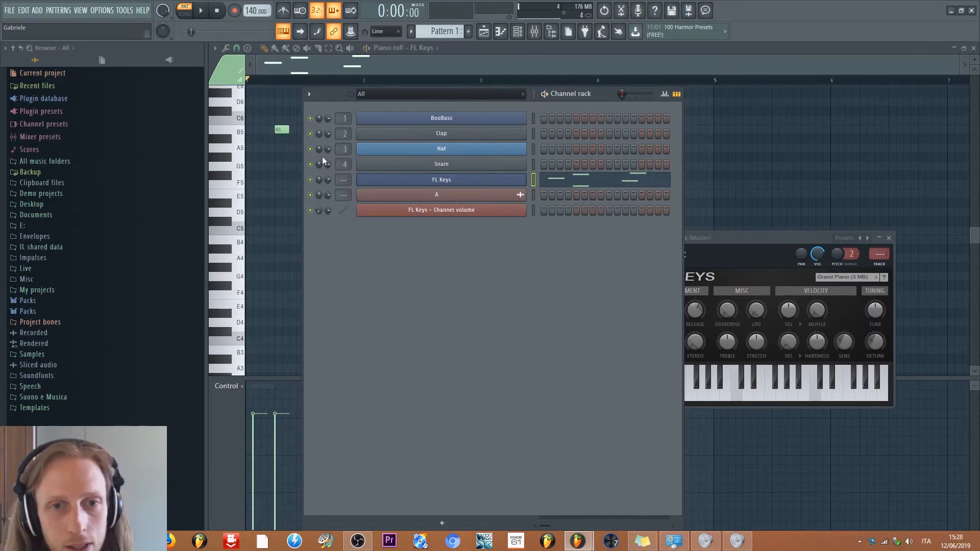
Step: Transpose the FL Keys channel's notes by -24 semitones and play the pattern briefly
click(308, 94)
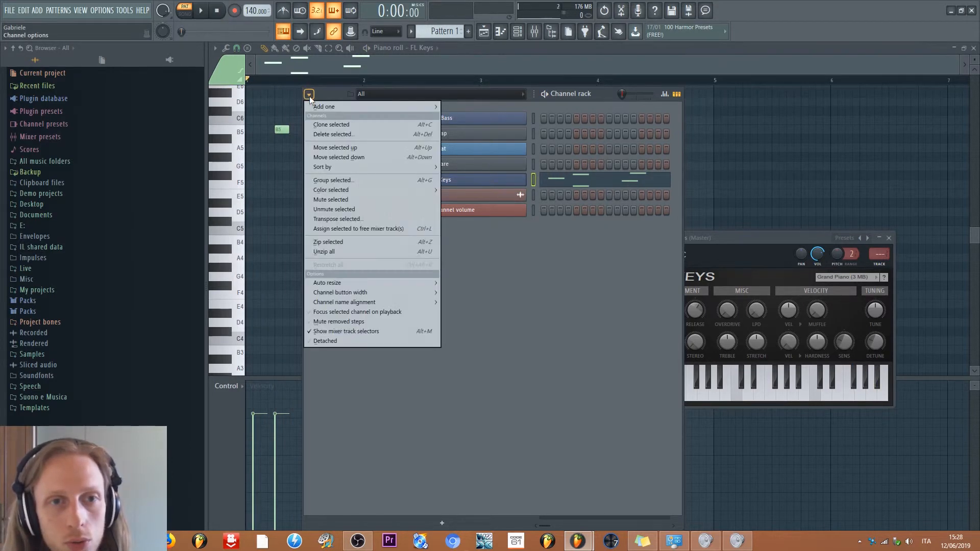
click(340, 220)
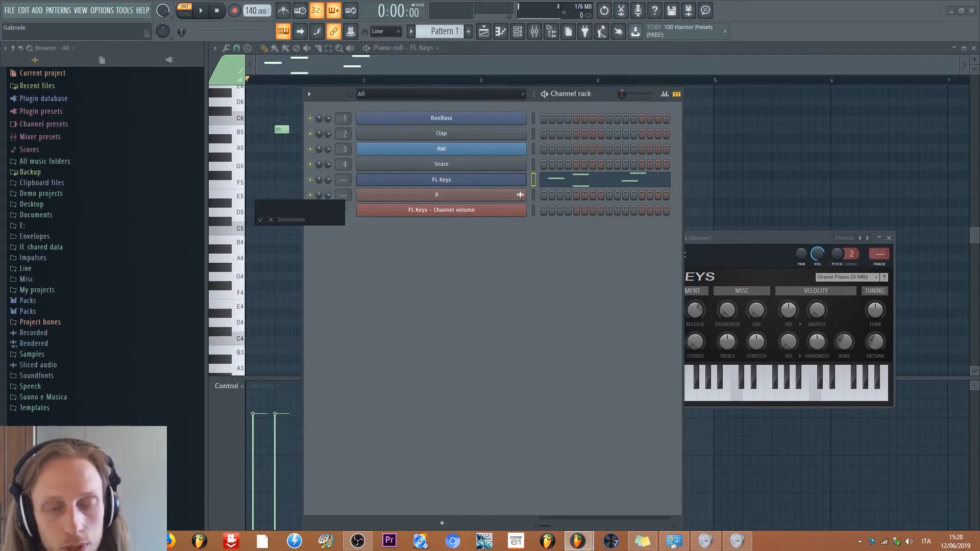
text(-24)
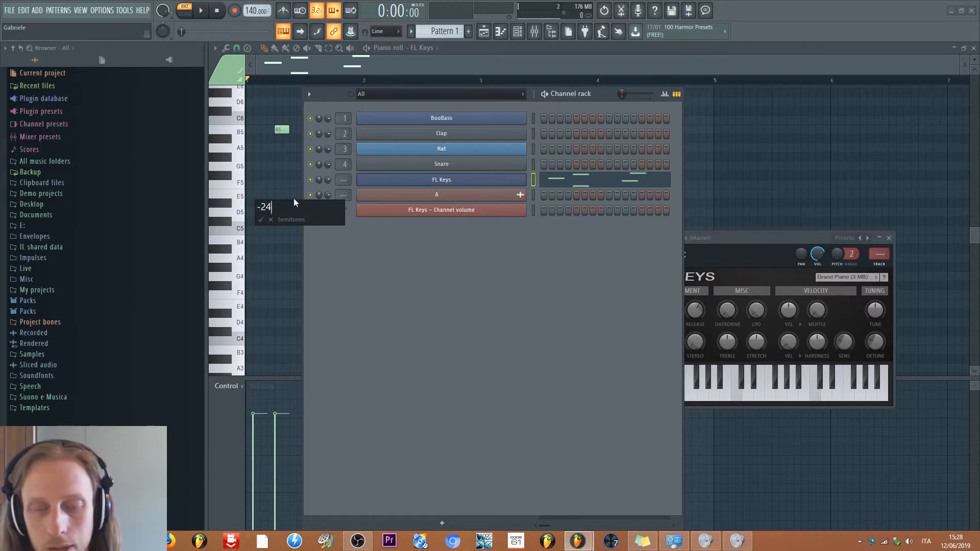
key(Return)
key(space)
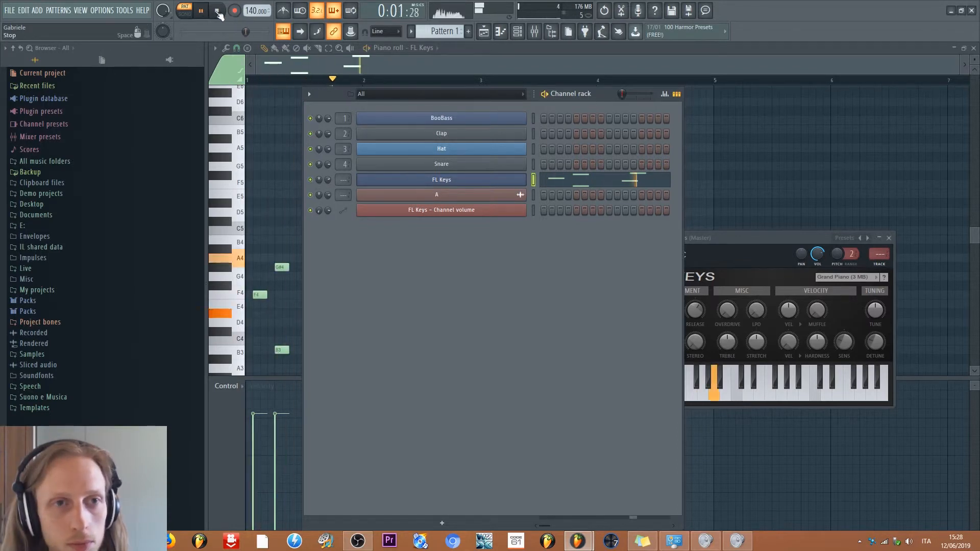
key(space)
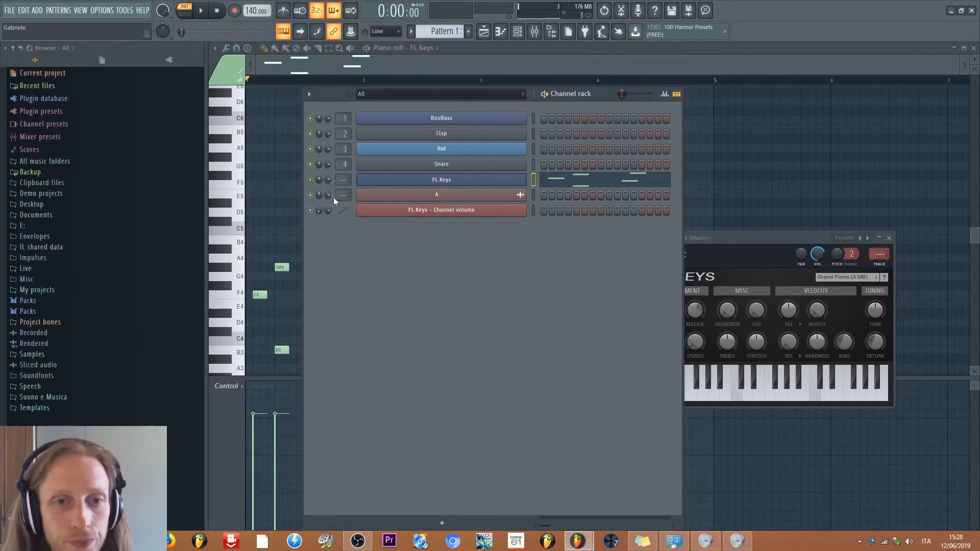
Step: Assign the FL Keys channel to mixer track 11 from its plugin window and view that track in the mixer
click(309, 94)
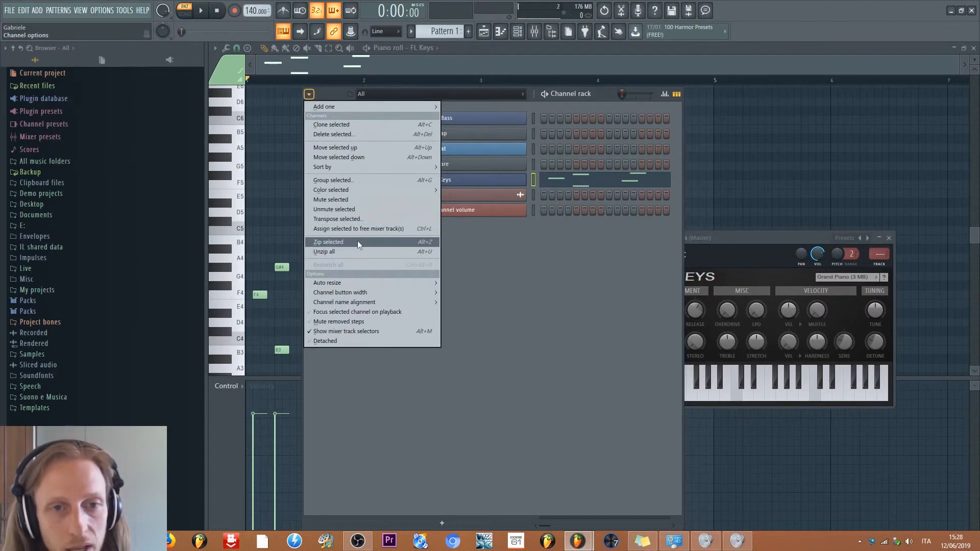
click(486, 247)
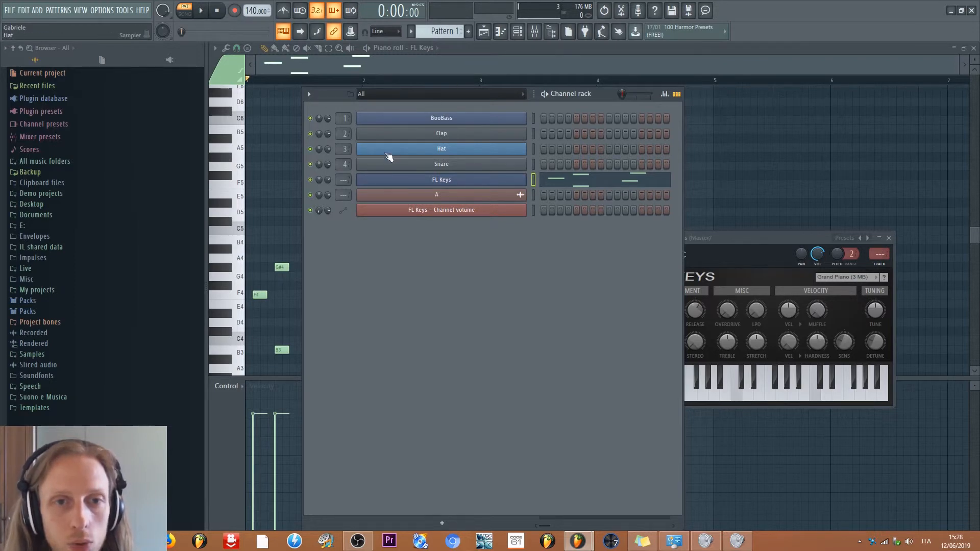
key(F9)
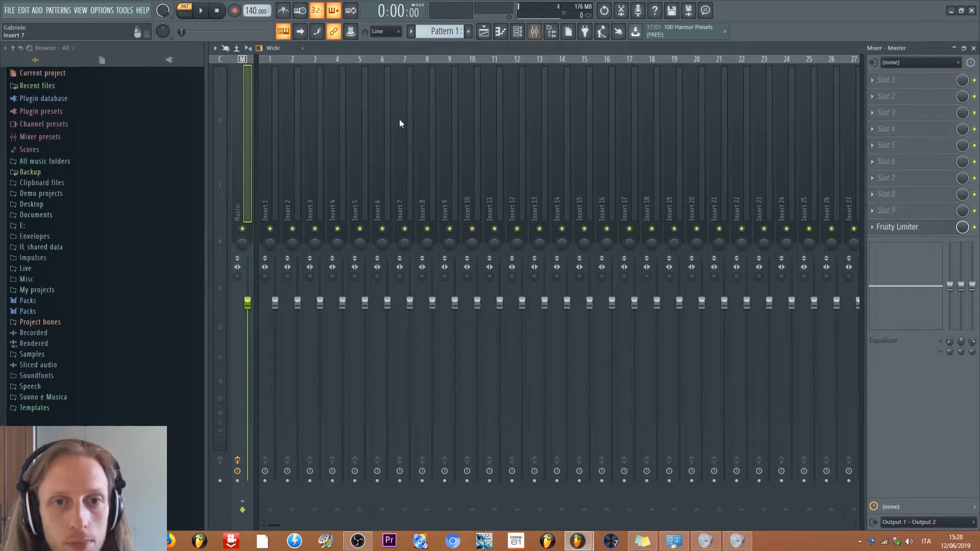
click(519, 32)
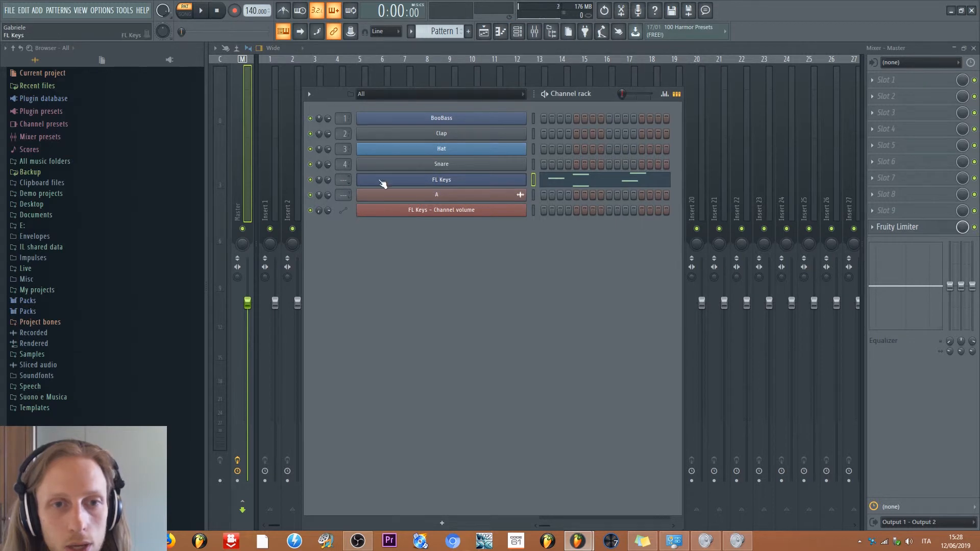
click(438, 182)
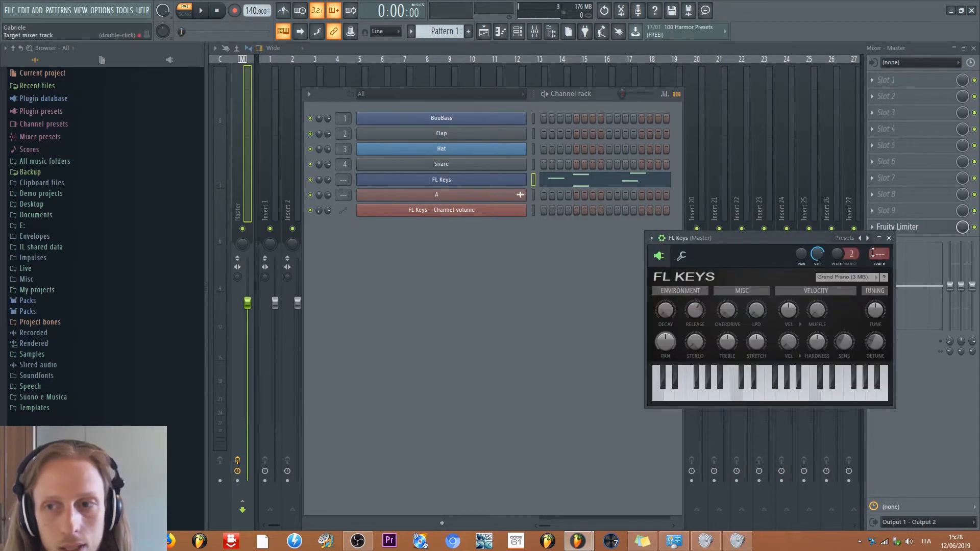
drag(874, 252, 874, 229)
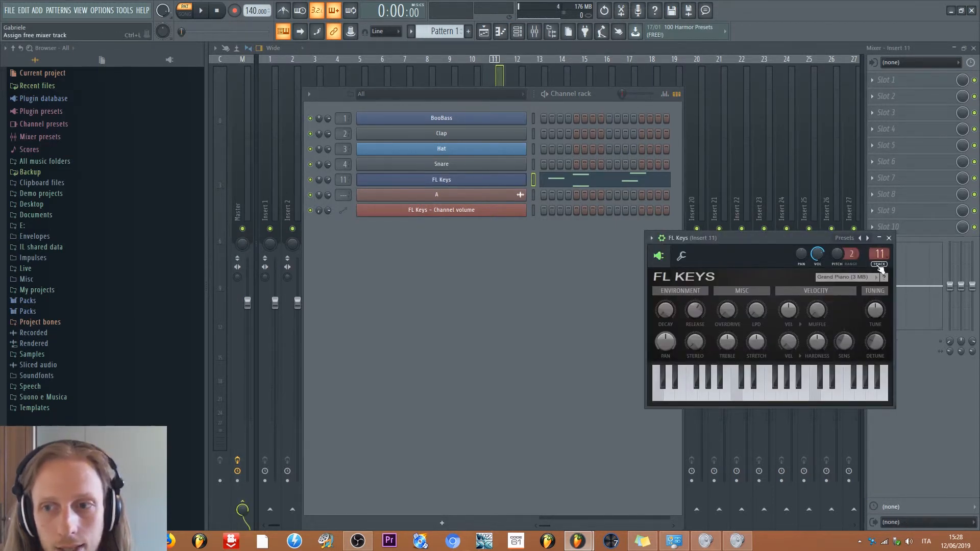
click(885, 266)
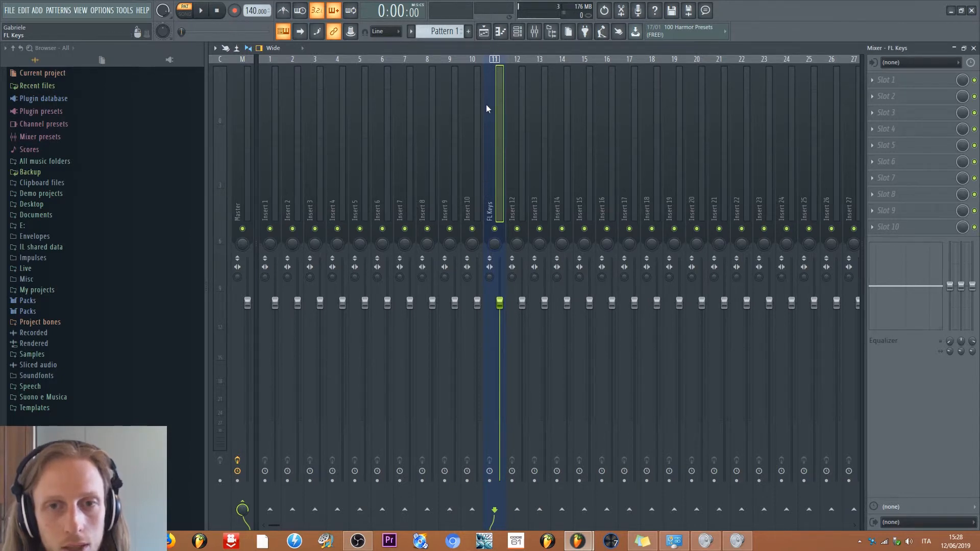
Step: Reroute FL Keys to mixer track 7 and Snare to mixer track 14, with the channel rack moved beside the mixer tracks
click(517, 31)
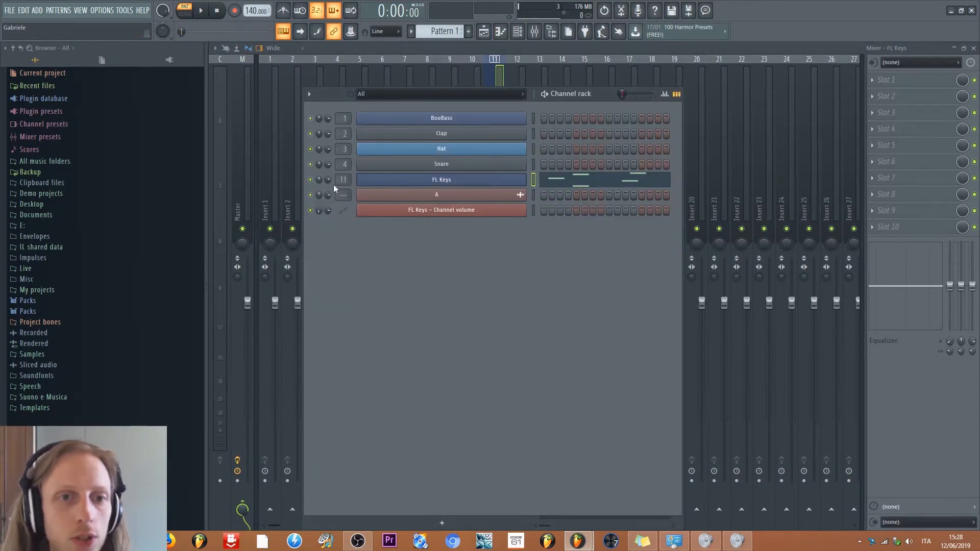
drag(343, 179, 343, 150)
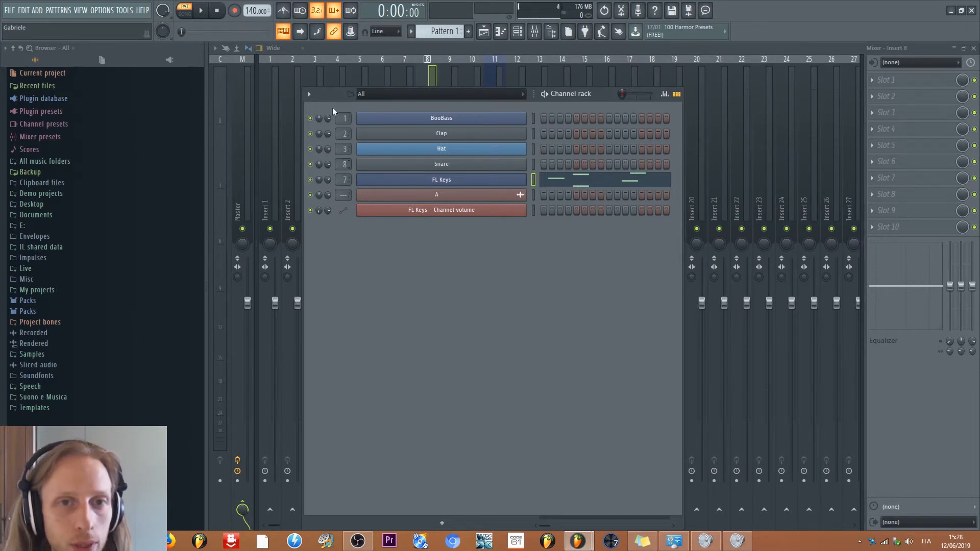
drag(332, 95, 660, 56)
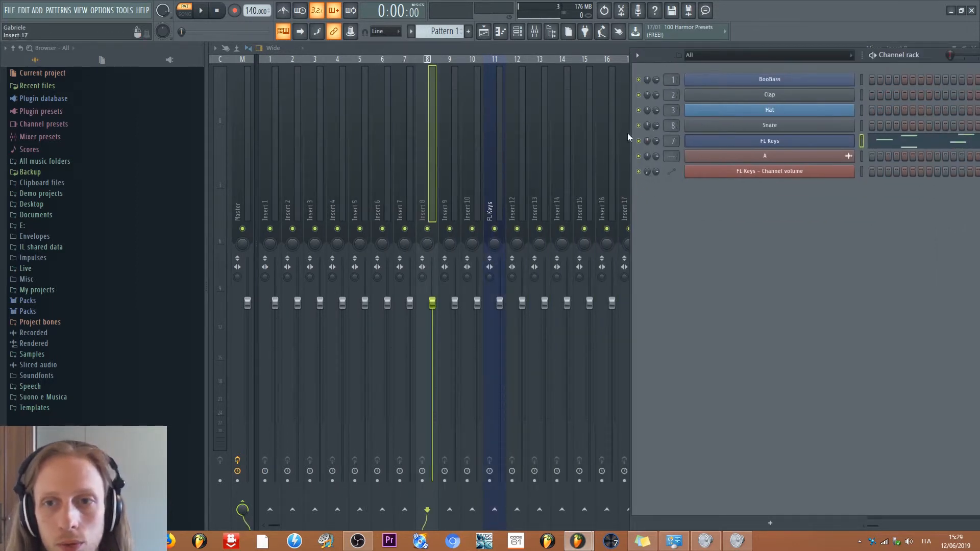
drag(673, 125, 673, 111)
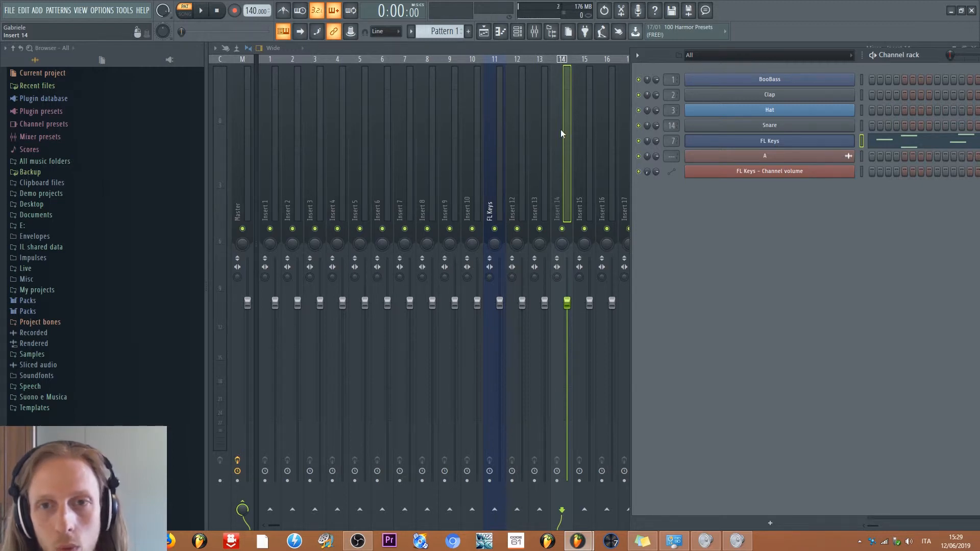
Step: Switch to Pattern 2, add Snare hits on steps 1, 5 and 10, and start playback
key(F6)
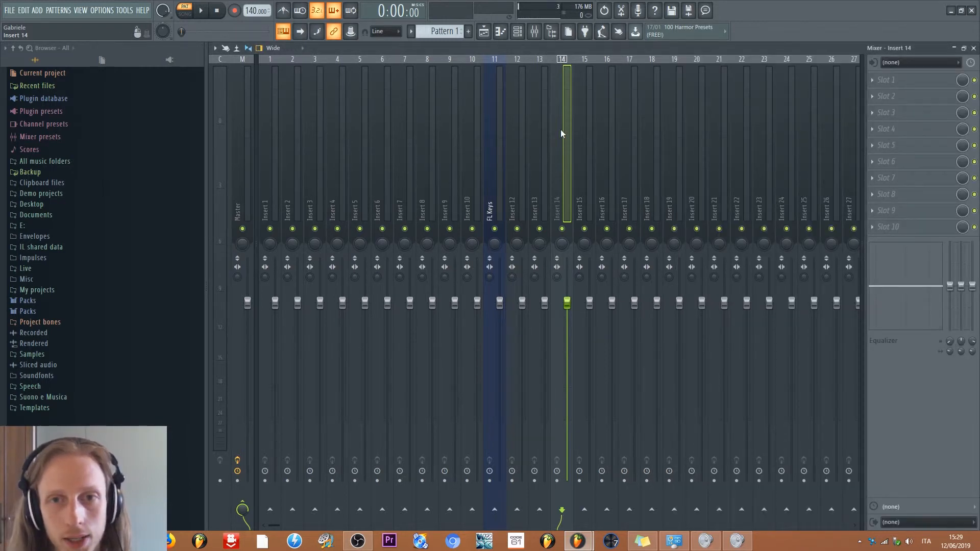
scroll(428, 32, up, 1)
click(523, 33)
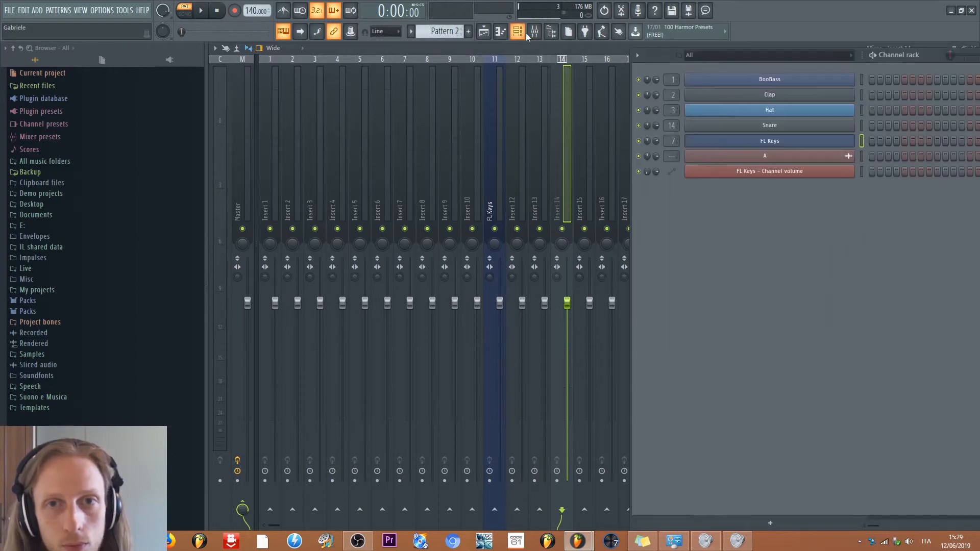
drag(664, 57, 611, 65)
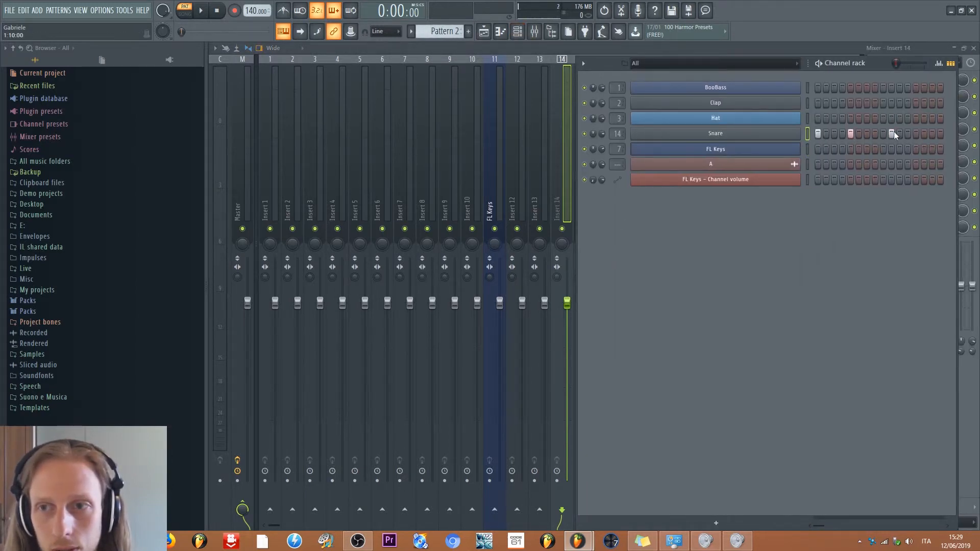
click(201, 10)
Step: Move the Snare's mixer track from position 14 to position 16 during playback and stop the pattern
click(559, 144)
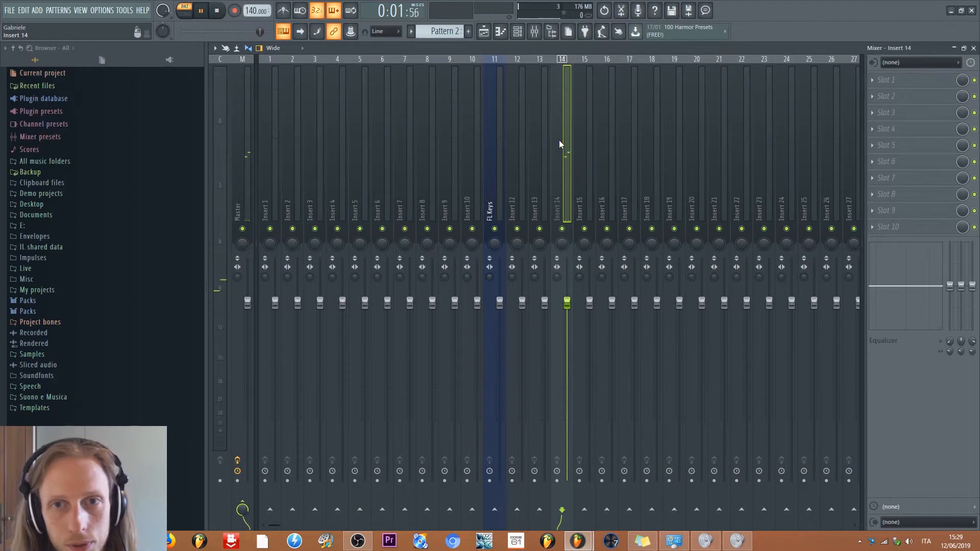
key(Right)
key(Right)
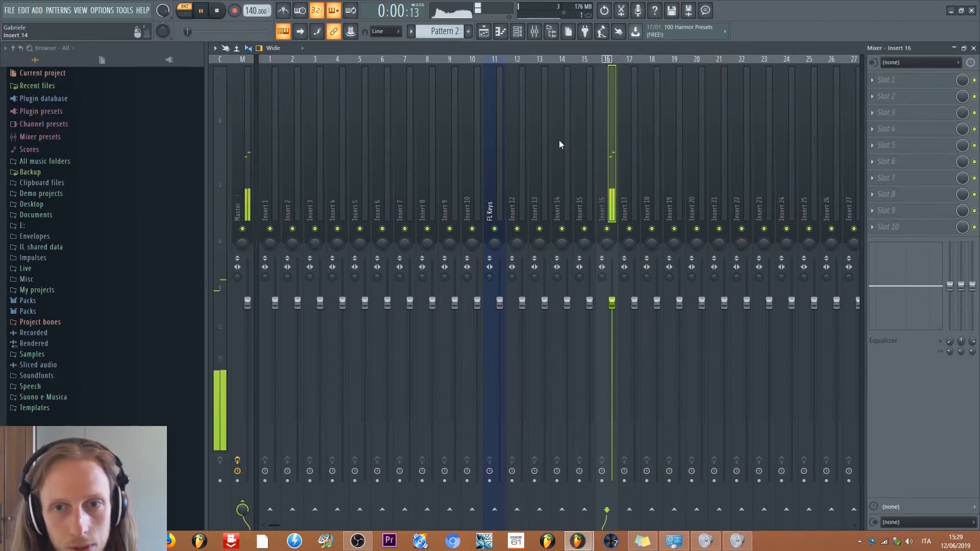
key(space)
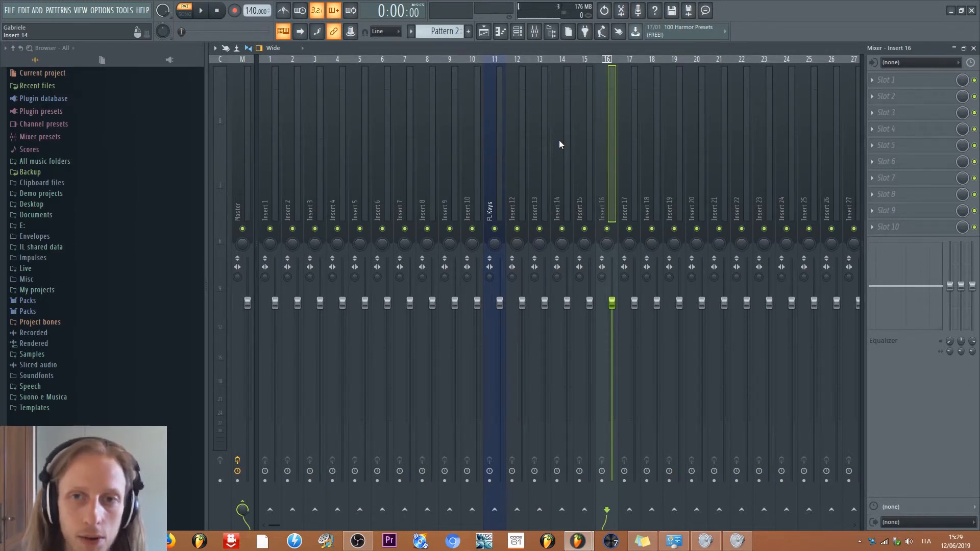
Step: Restart playback and move the Snare's mixer track to position 22
key(Left)
key(space)
key(Right)
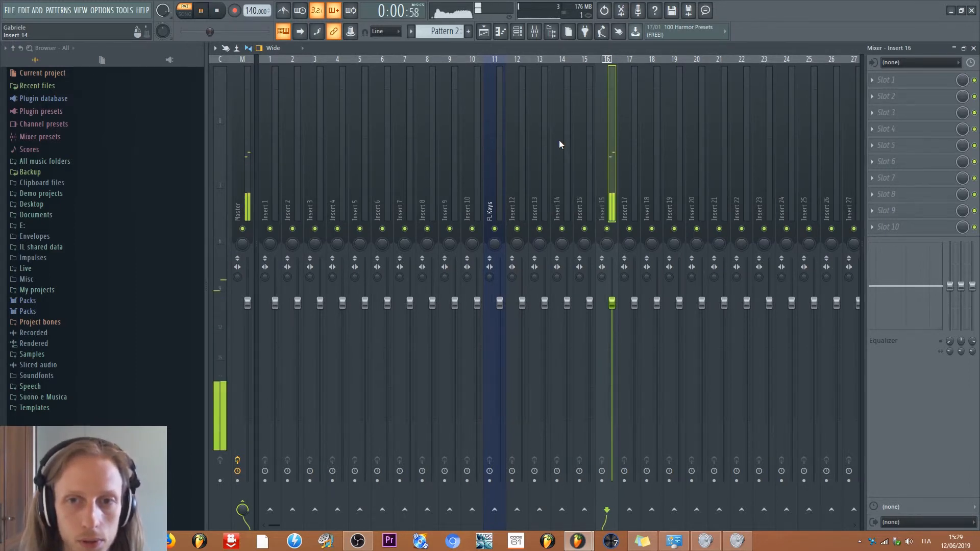
key(Right)
key(Right)
key(Right)
key(Right)
key(Right)
key(Right)
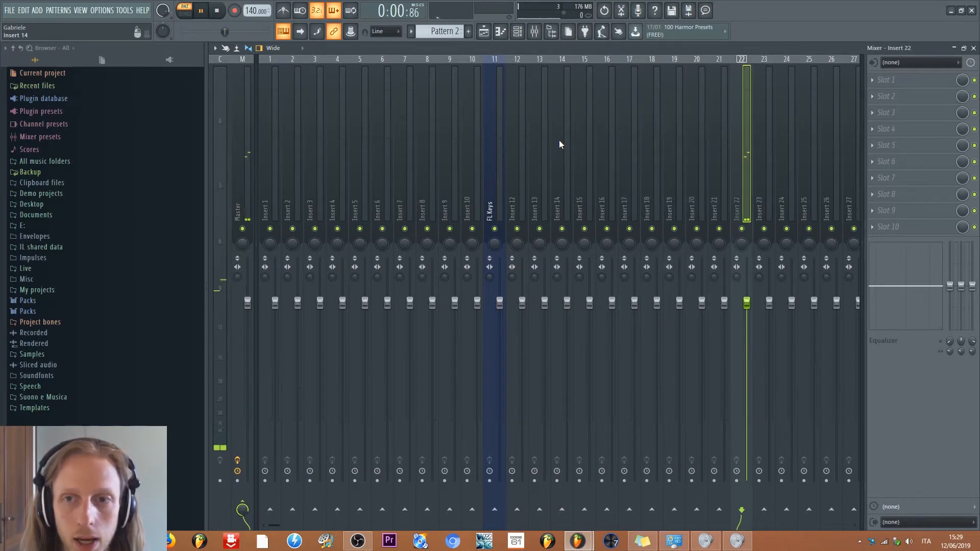
Step: Move the Snare's mixer track back to position 14 and stop playback
key(Left)
key(Left)
key(Left)
key(Left)
key(Left)
key(Left)
key(Left)
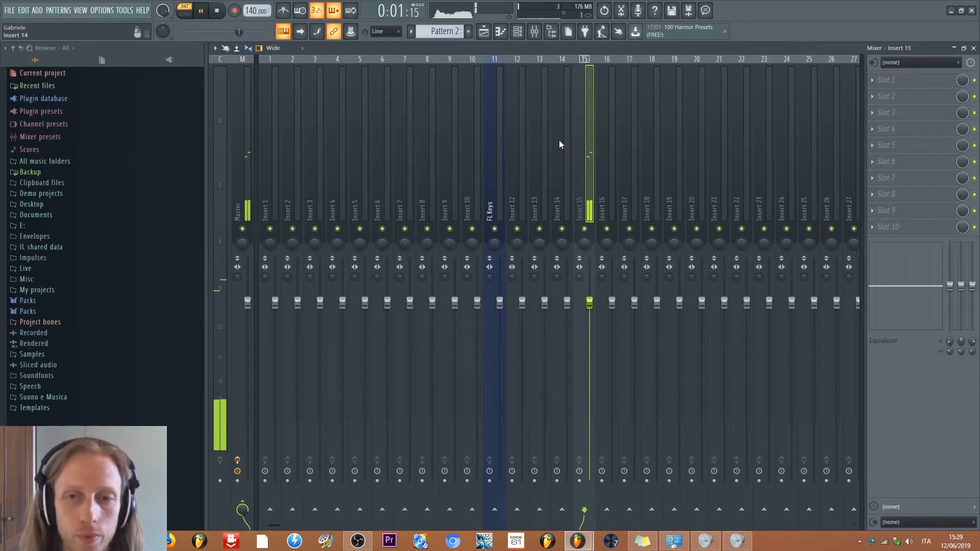
key(space)
key(Left)
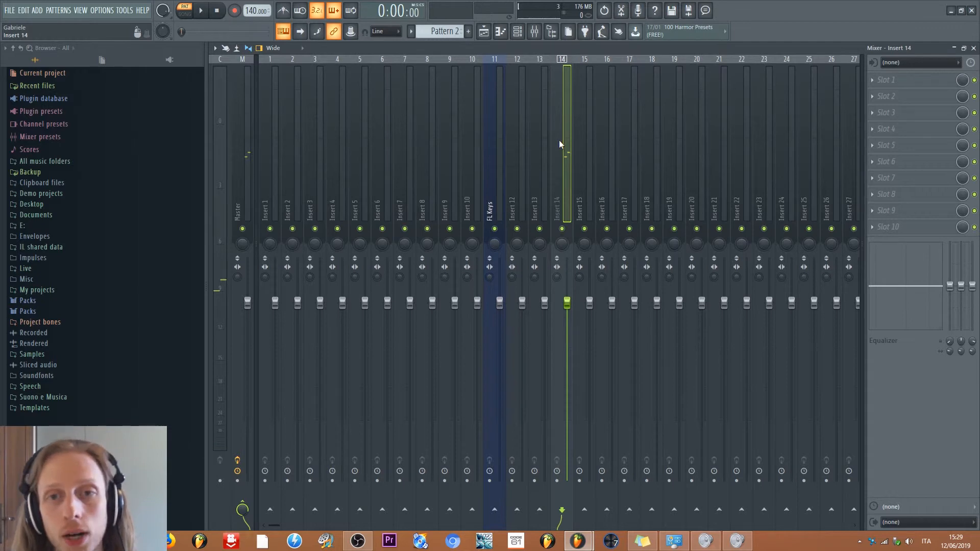
Step: Move the Snare's mixer track to position 18 and display the channel rack again
key(Right)
key(Right)
key(Right)
key(Right)
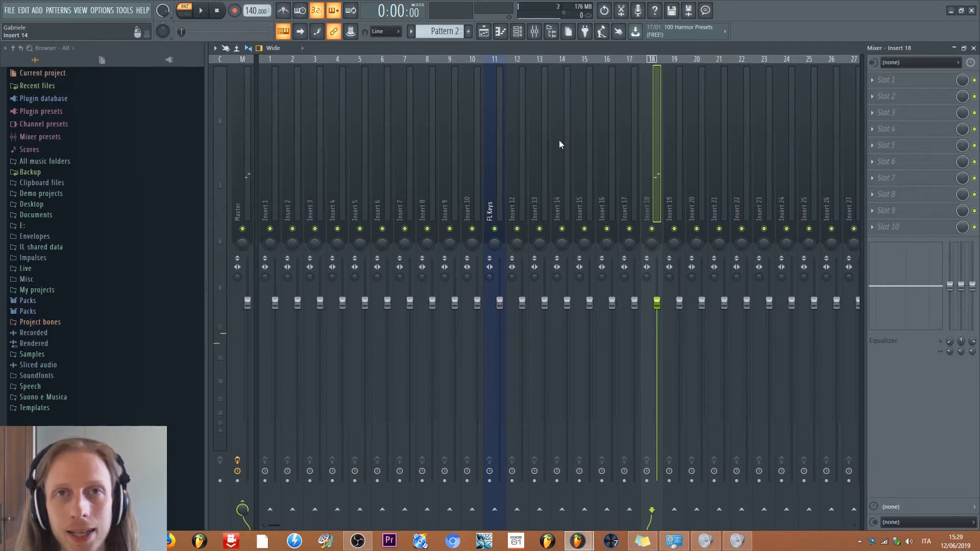
click(517, 32)
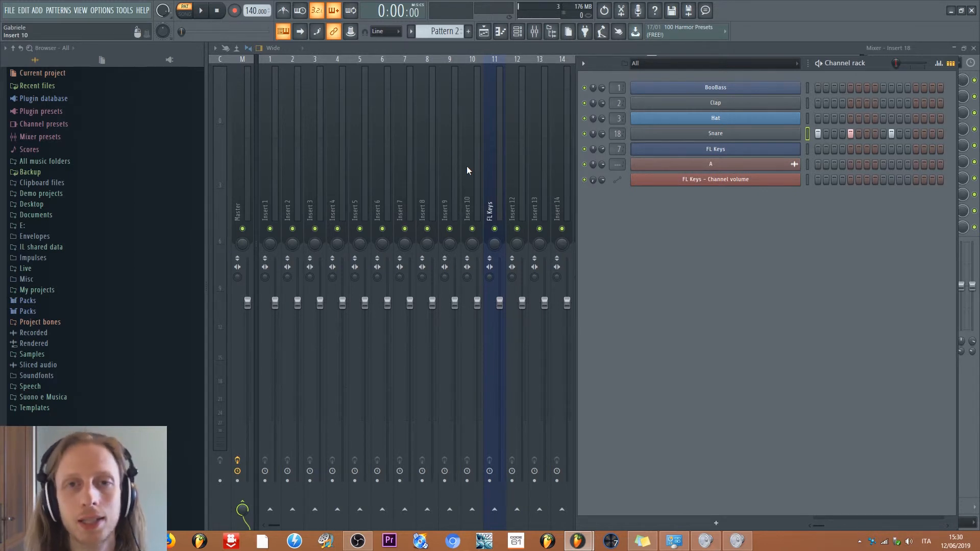
Step: Select the BooBass, Clap and Hat channels and zip them
click(587, 64)
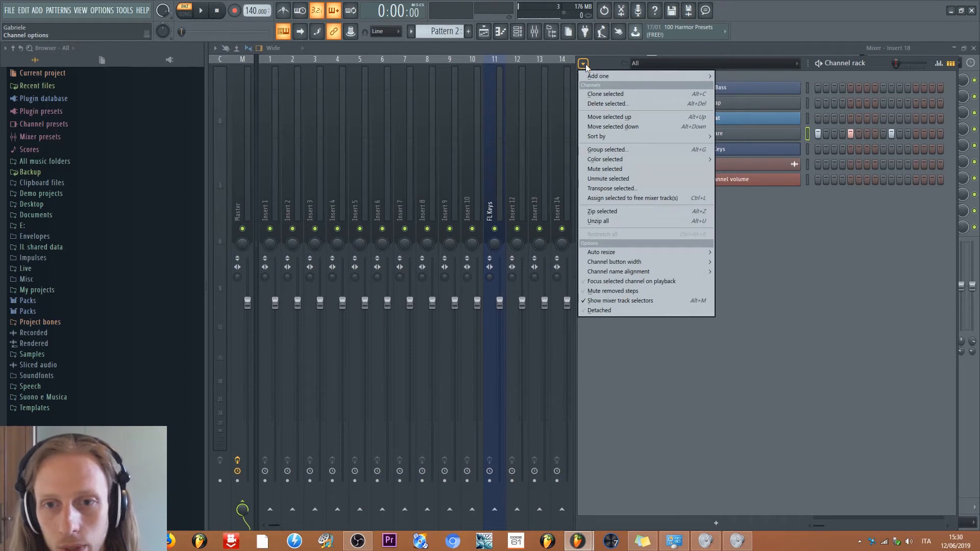
click(846, 224)
click(583, 64)
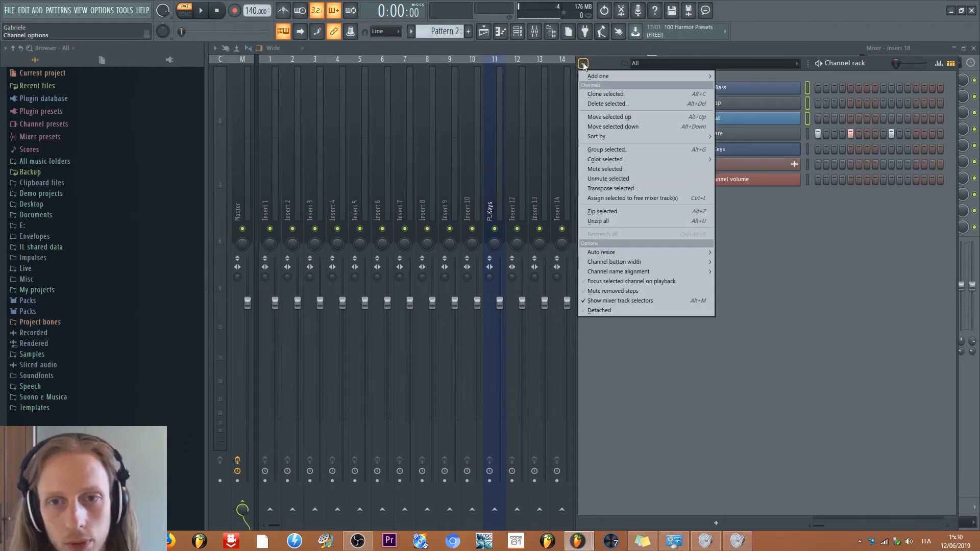
click(584, 64)
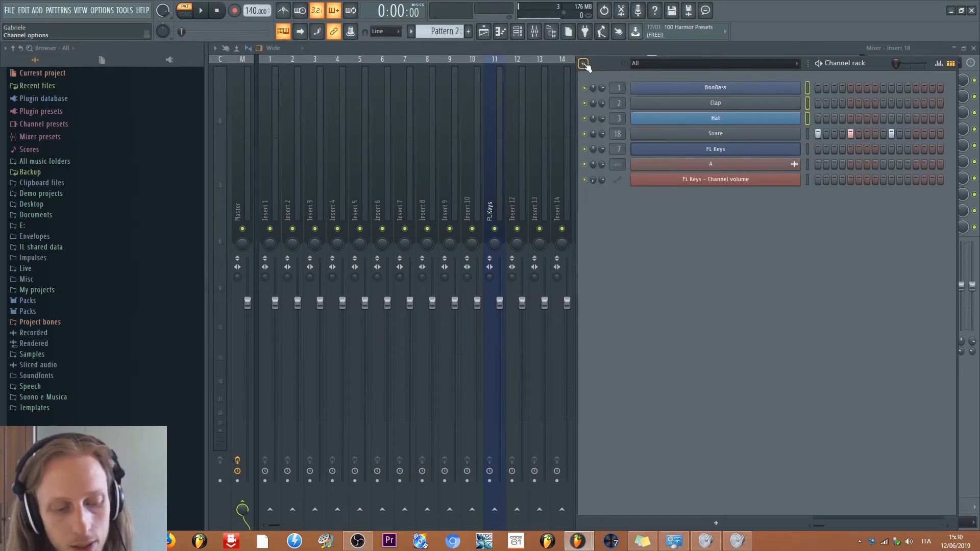
key(alt+z)
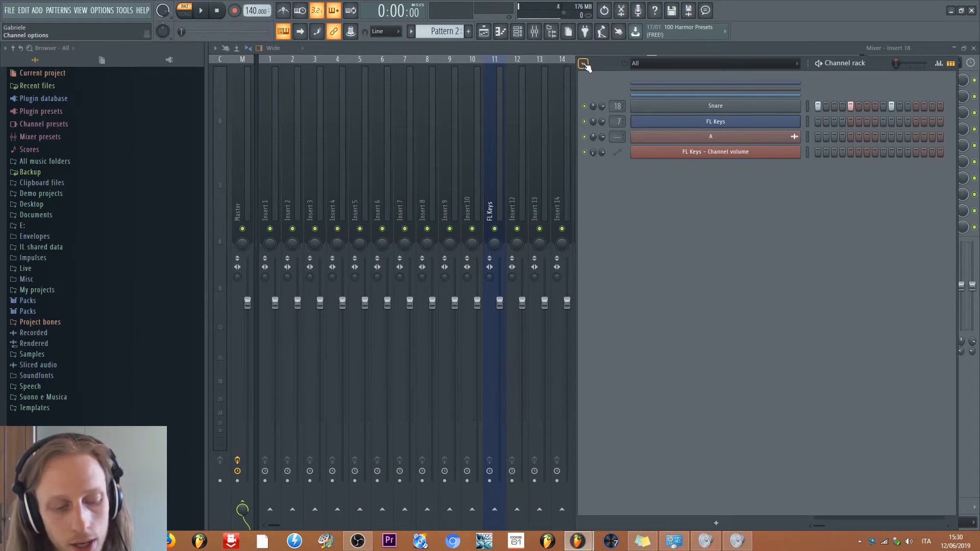
Step: Unzip the three channels and zip them again, restoring only the Hat to full height
key(alt+z)
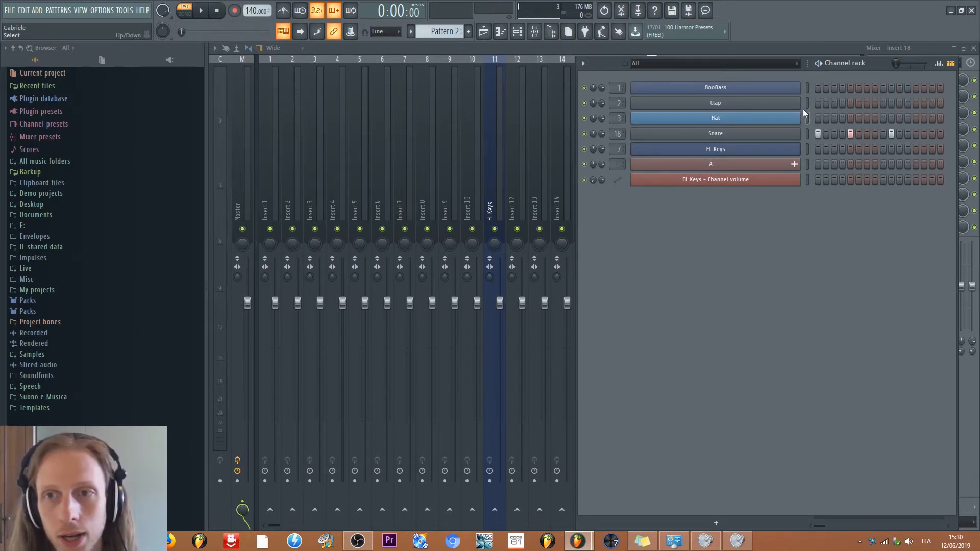
key(alt+z)
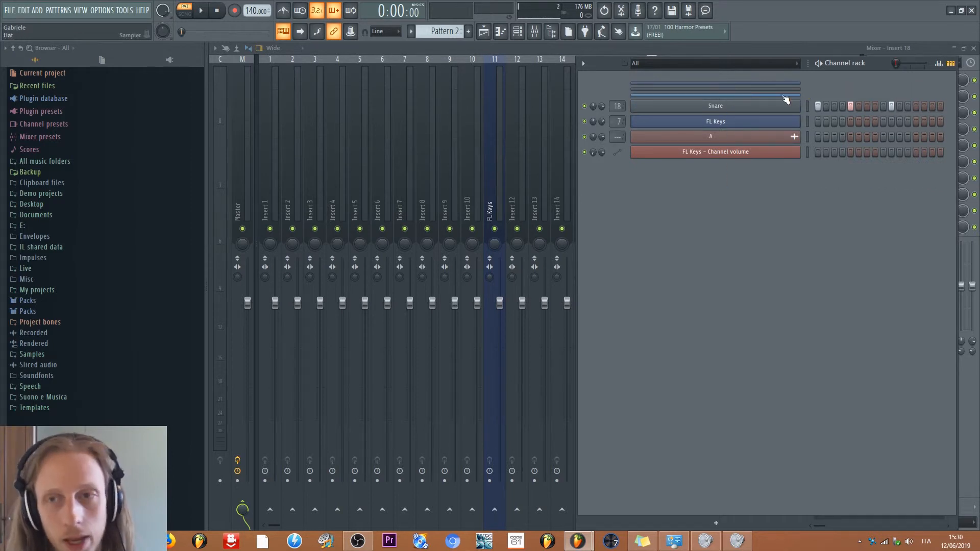
click(756, 96)
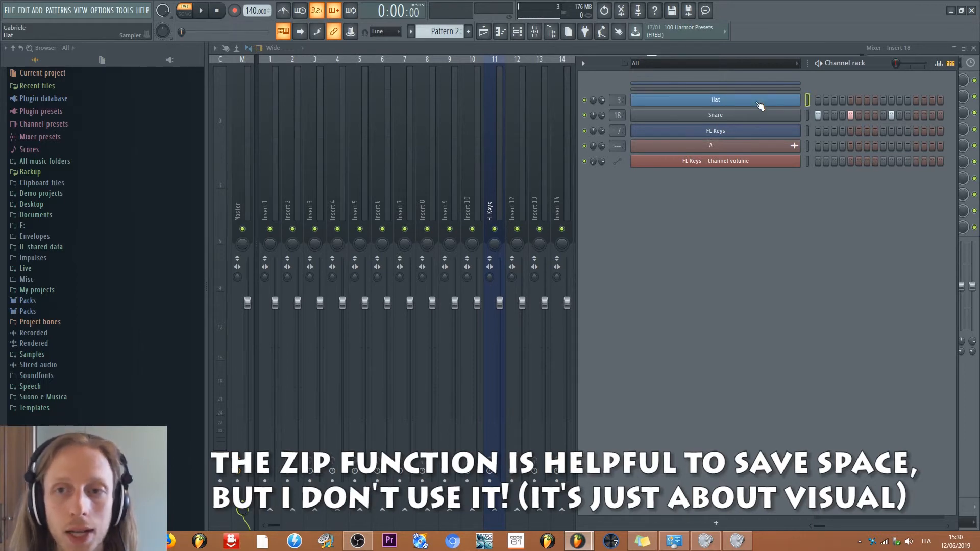
Step: Move the channel rack over the first mixer tracks and widen it to display more than two bars of steps
drag(598, 66, 253, 75)
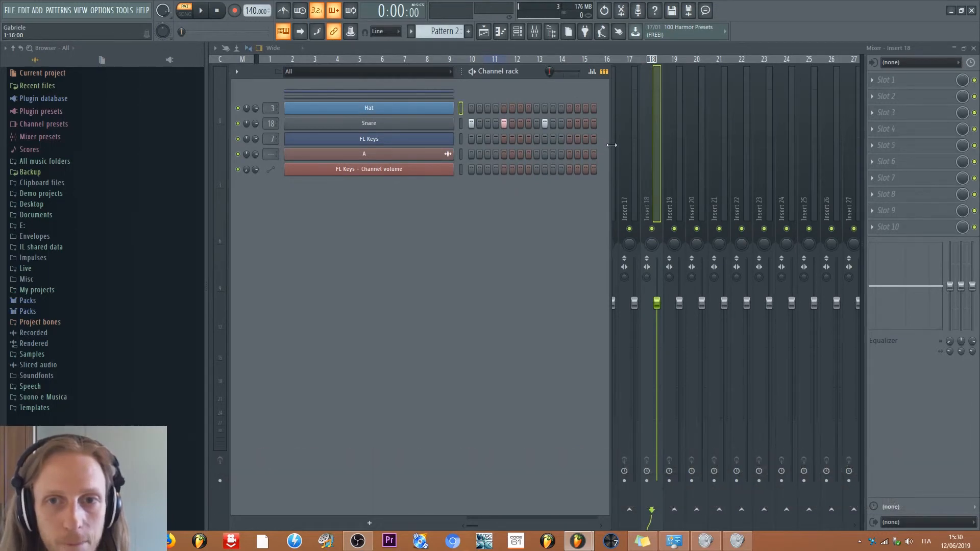
mouse_move(611, 143)
mouse_down()
mouse_move(898, 146)
mouse_move(610, 145)
mouse_up()
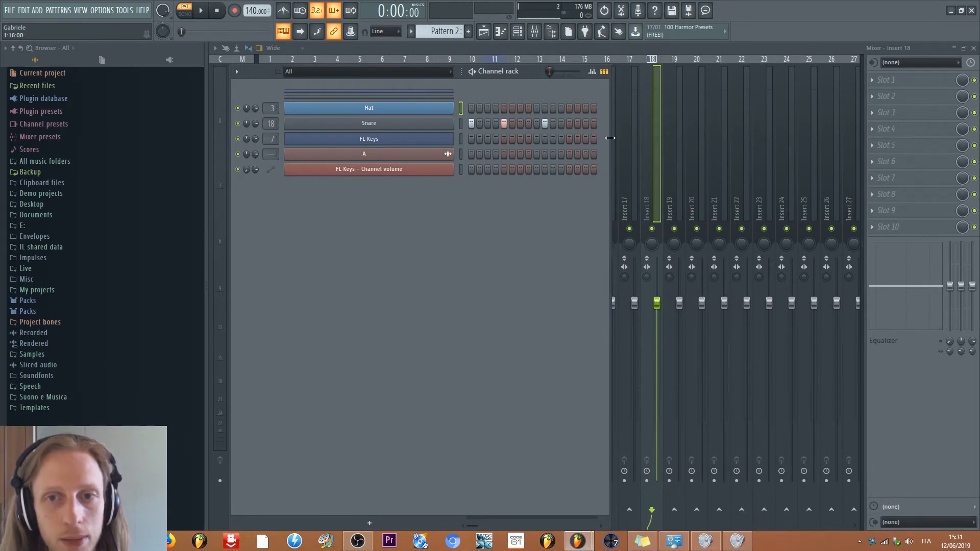
drag(612, 138, 842, 141)
Step: Clear the Snare's steps and try single steps at different positions, ending with only step 22 active
right_click(472, 121)
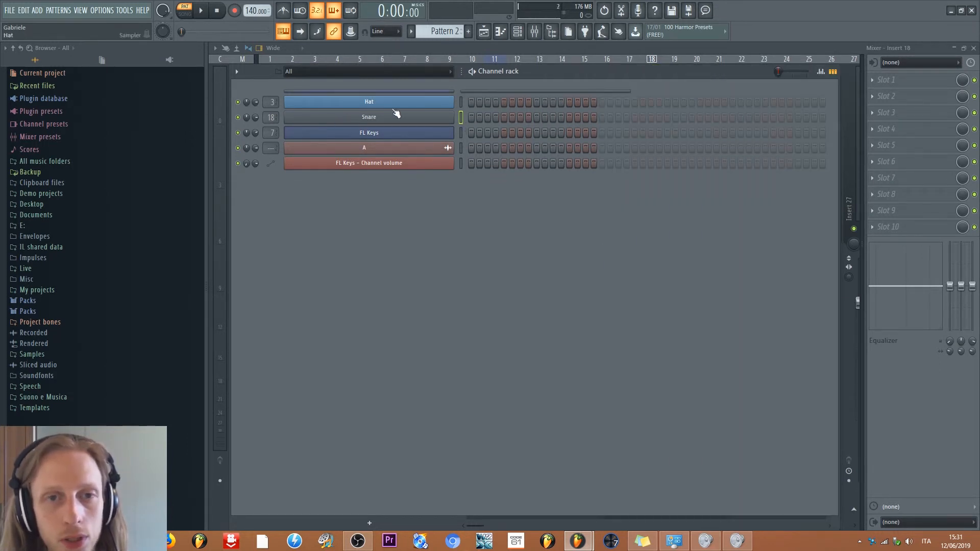
click(472, 118)
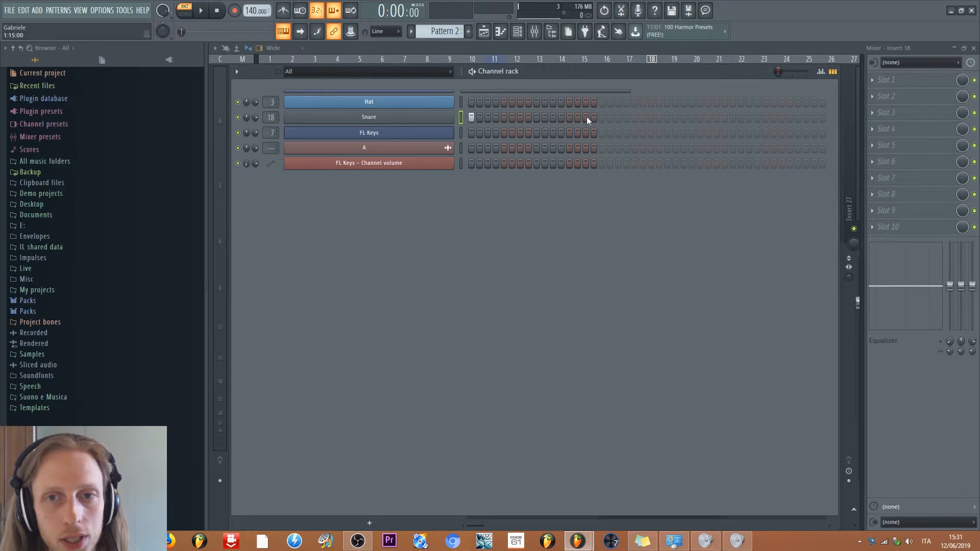
right_click(560, 118)
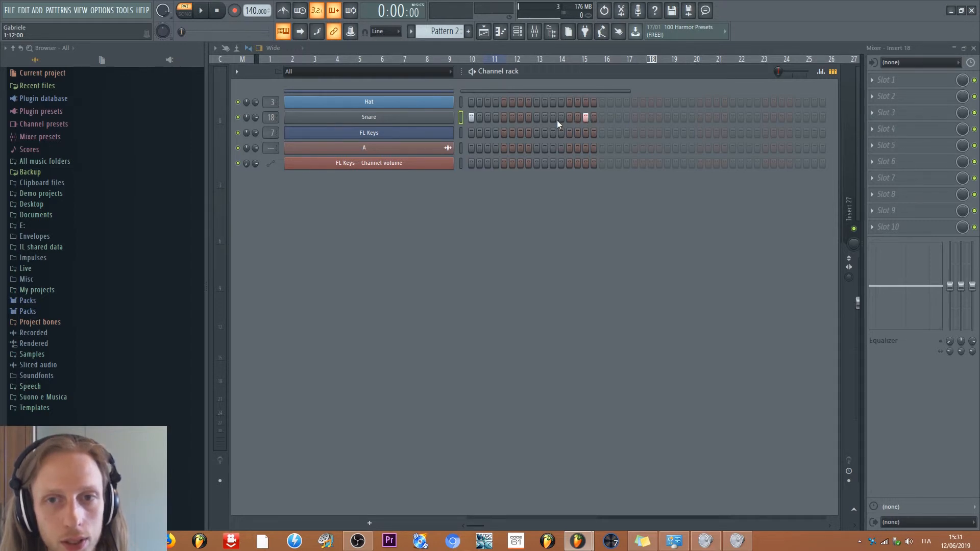
click(645, 118)
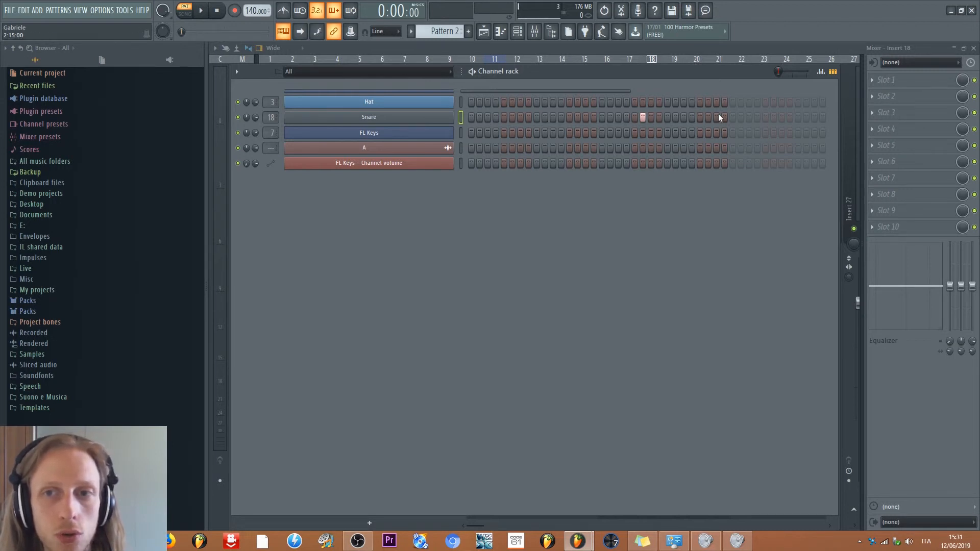
Step: Narrow the channel rack and add steps on the Snare and FL Keys channels far beyond the first bars
drag(839, 201, 640, 208)
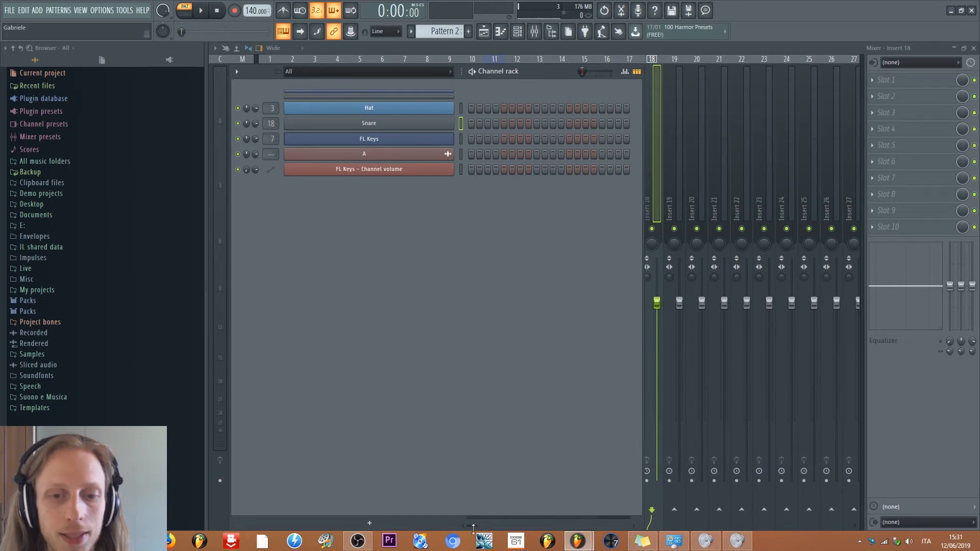
drag(556, 534, 503, 532)
scroll(500, 523, down, 4)
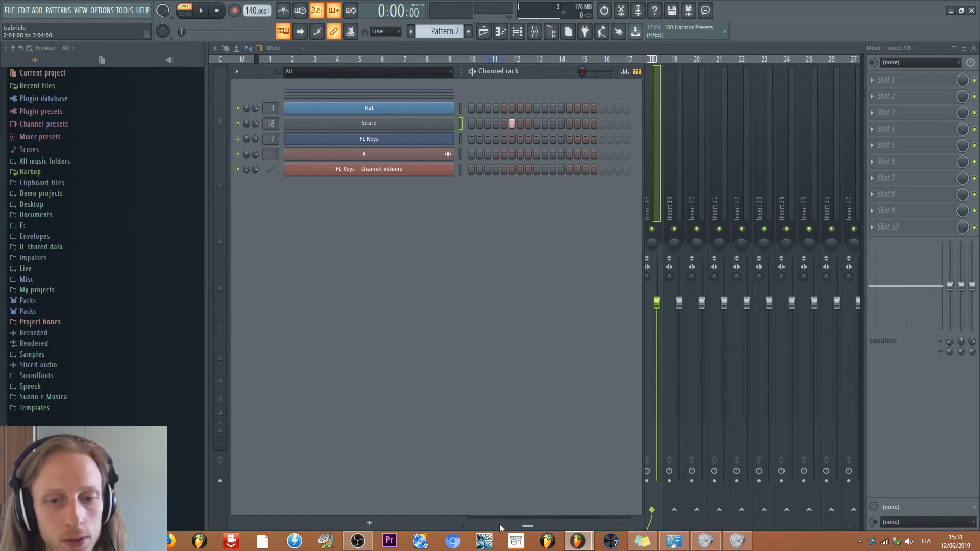
scroll(500, 523, down, 4)
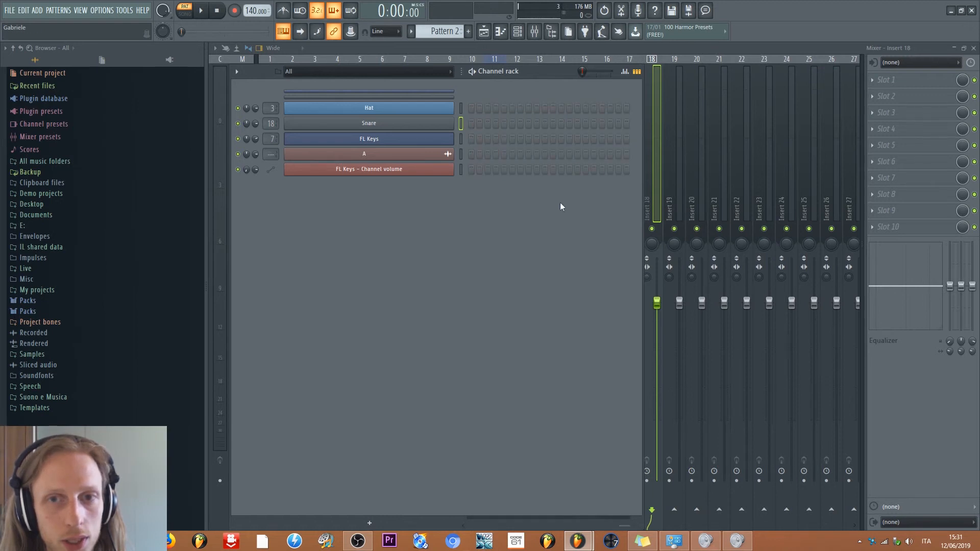
click(554, 123)
click(578, 139)
drag(622, 529, 440, 521)
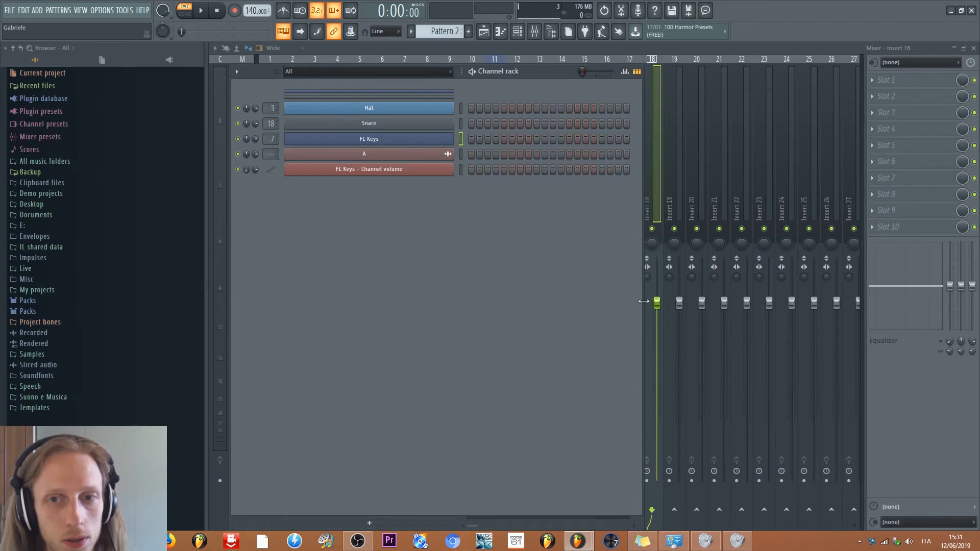
Step: Widen the channel rack across the workspace and shrink it to a compact width showing eight steps per channel
drag(642, 246, 976, 249)
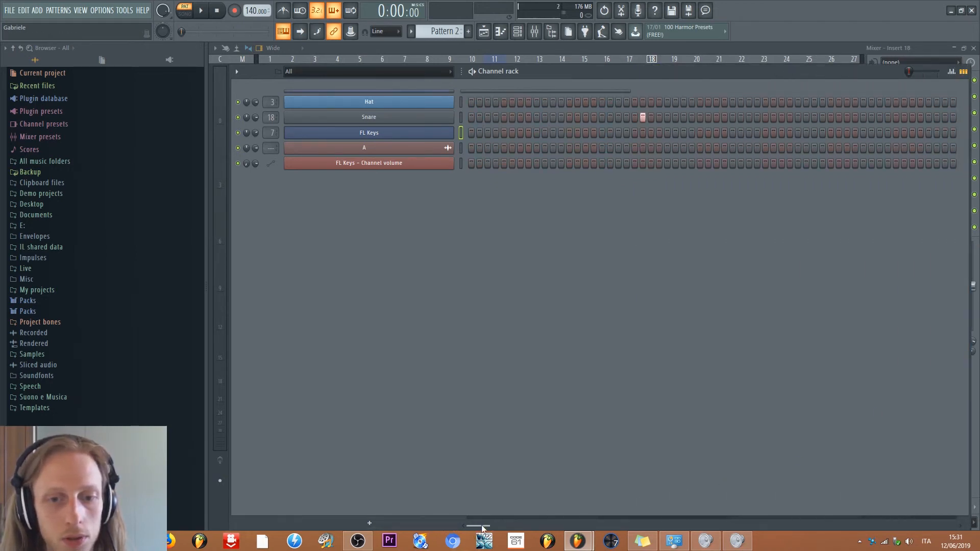
mouse_move(482, 529)
mouse_down()
mouse_move(813, 532)
mouse_move(474, 530)
mouse_up()
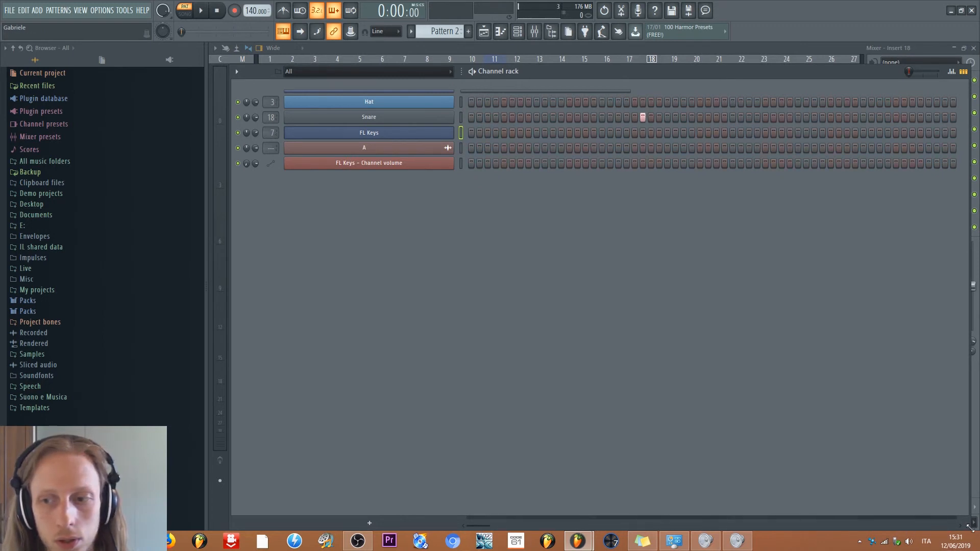
drag(969, 529, 369, 450)
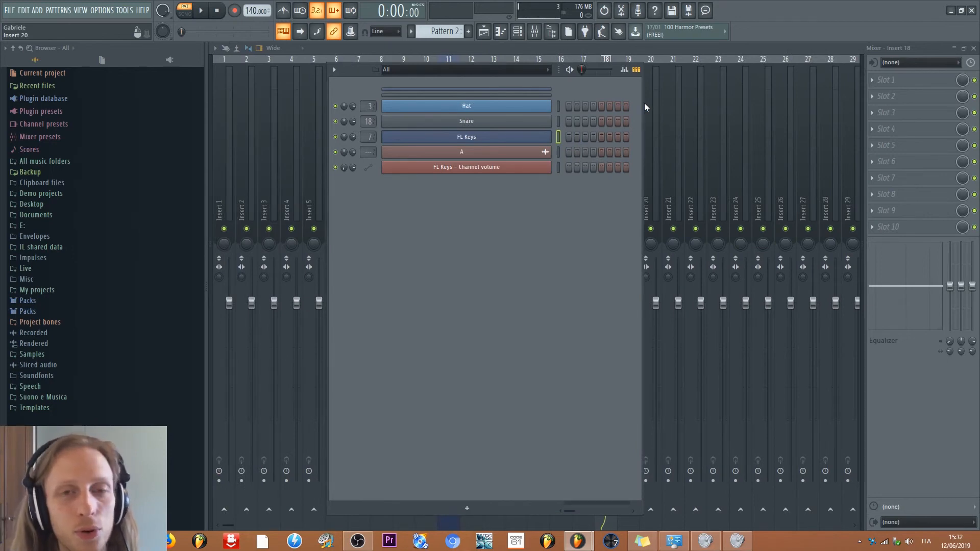
Step: Look at the channel settings of the Hat, FL Keys and the A audio clip, and close them
click(421, 108)
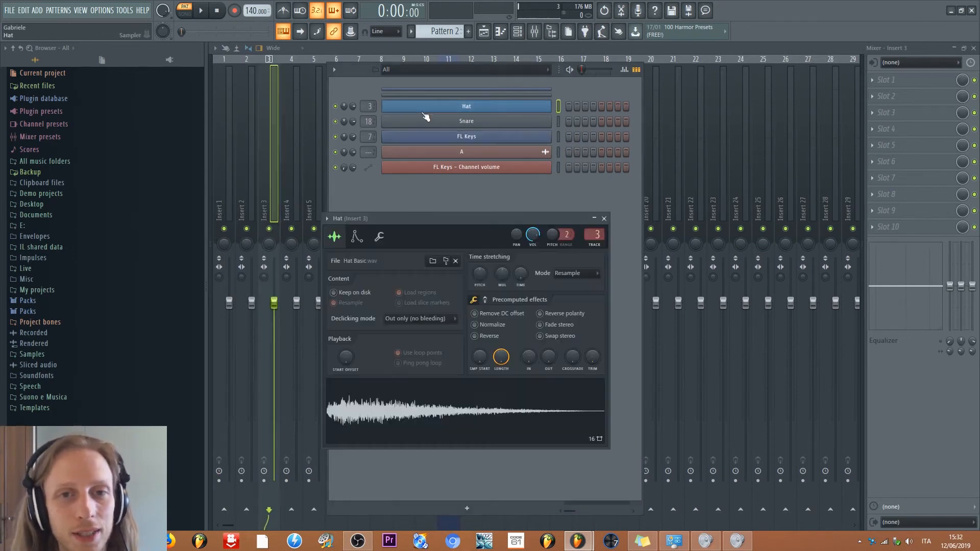
click(439, 140)
click(450, 154)
click(543, 138)
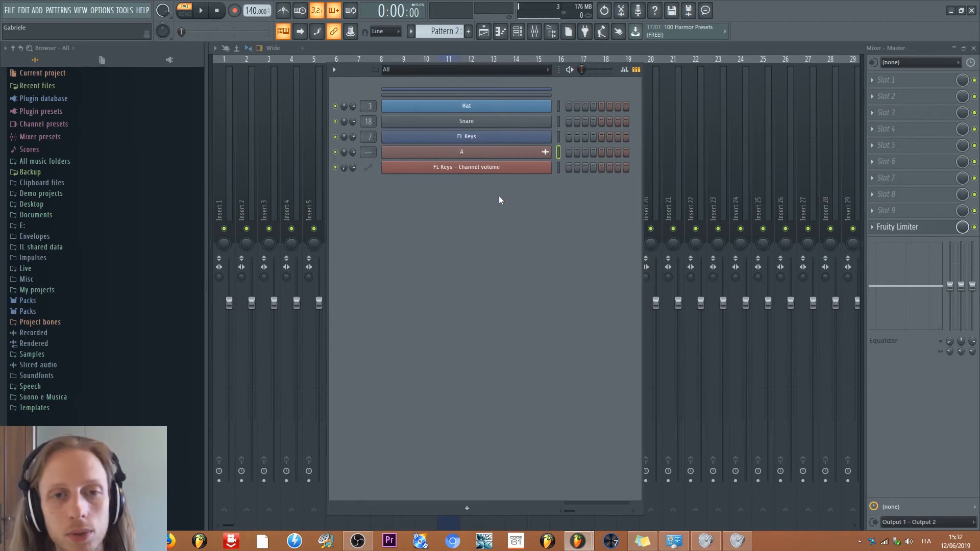
Step: Detach the channel rack window and open the master track's Fruity Limiter
click(335, 69)
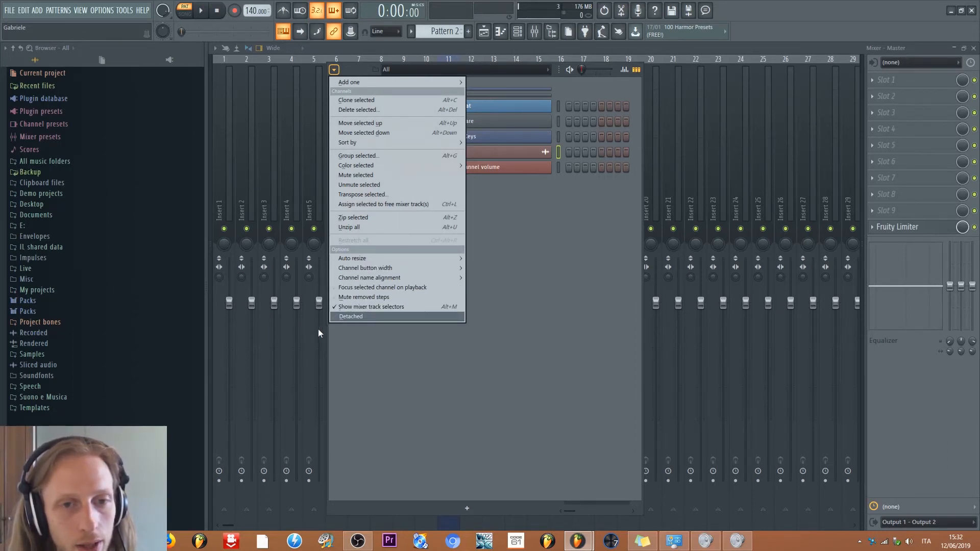
click(353, 317)
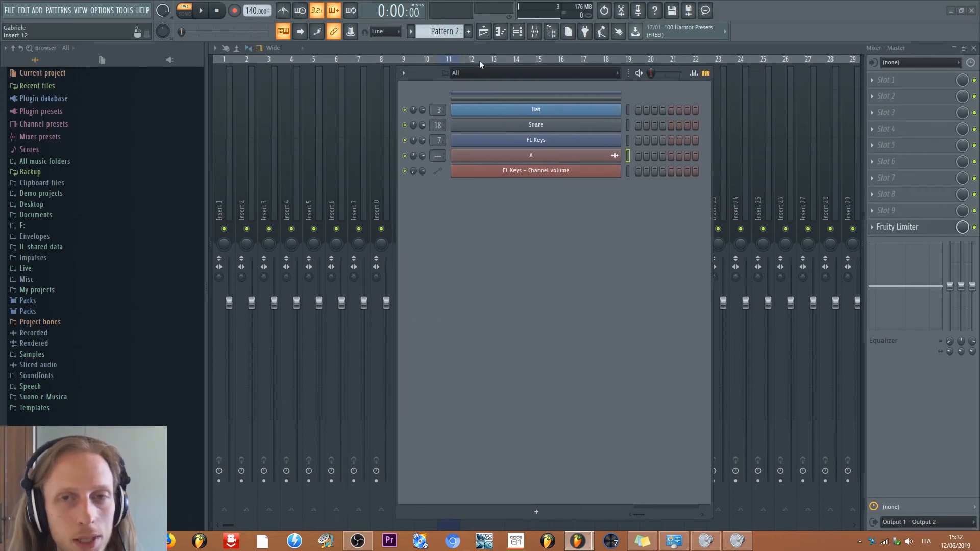
click(882, 230)
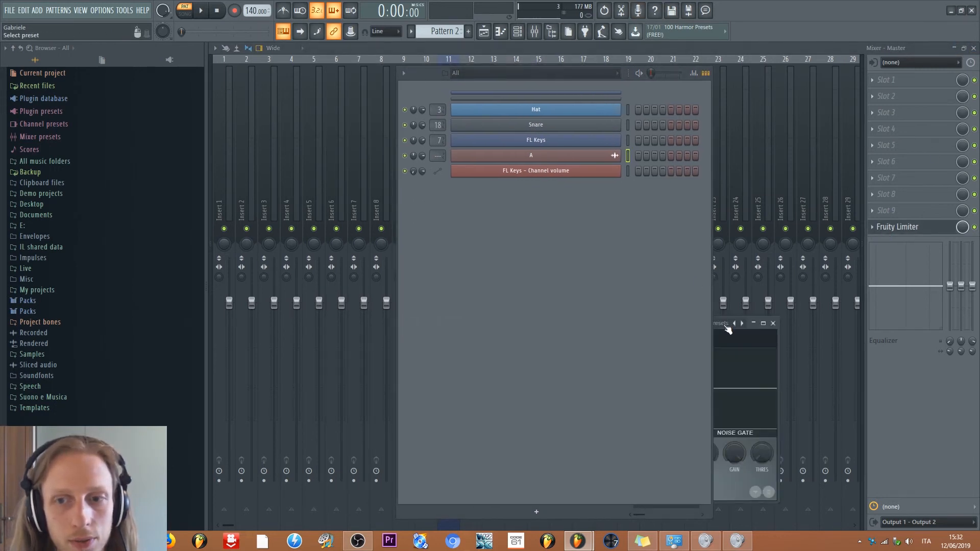
Step: Reposition the detached channel rack and the Fruity Limiter window so that they overlap
drag(686, 77, 568, 69)
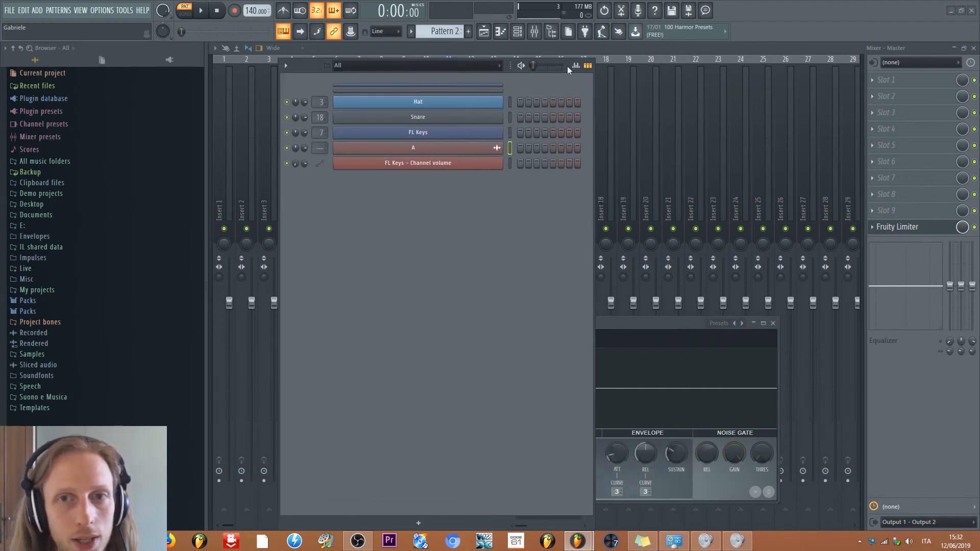
drag(621, 323, 763, 146)
drag(316, 68, 402, 67)
drag(701, 151, 501, 180)
drag(383, 64, 420, 81)
Step: Turn off the channel rack's Detached option and move the Fruity Limiter window over it
click(402, 81)
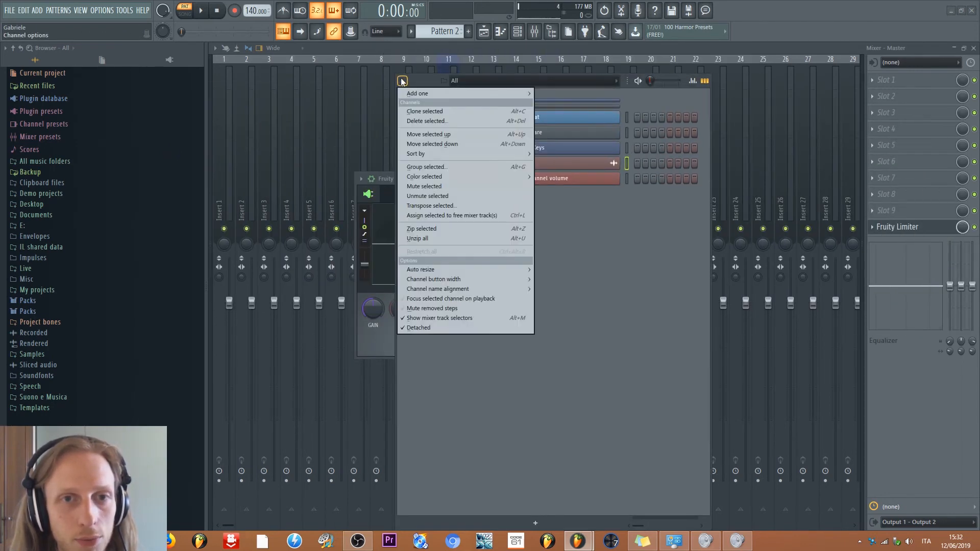
click(421, 328)
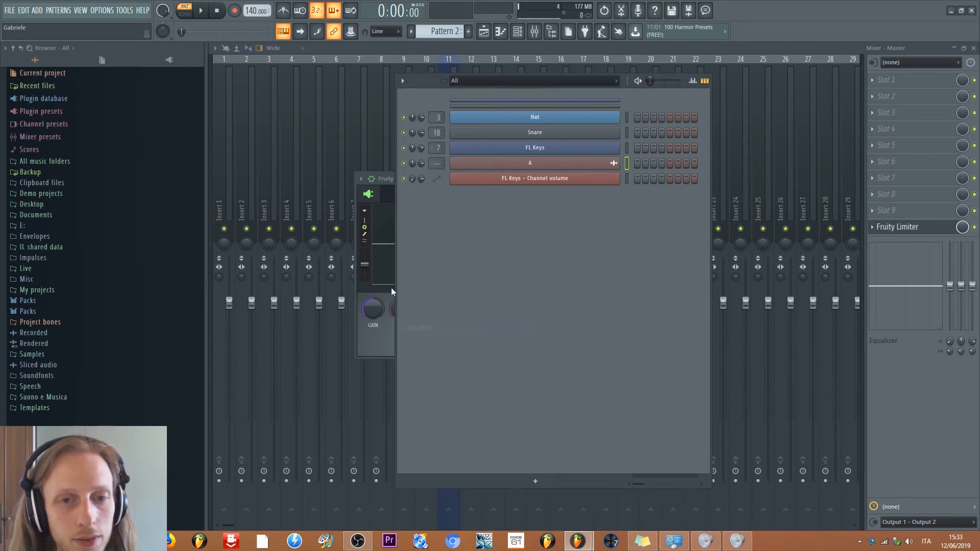
drag(384, 176, 690, 129)
click(551, 133)
drag(409, 162, 910, 153)
drag(425, 78, 348, 71)
Step: Switch to the empty Pattern 6 and unzip the BooBass and Clap channels
click(468, 31)
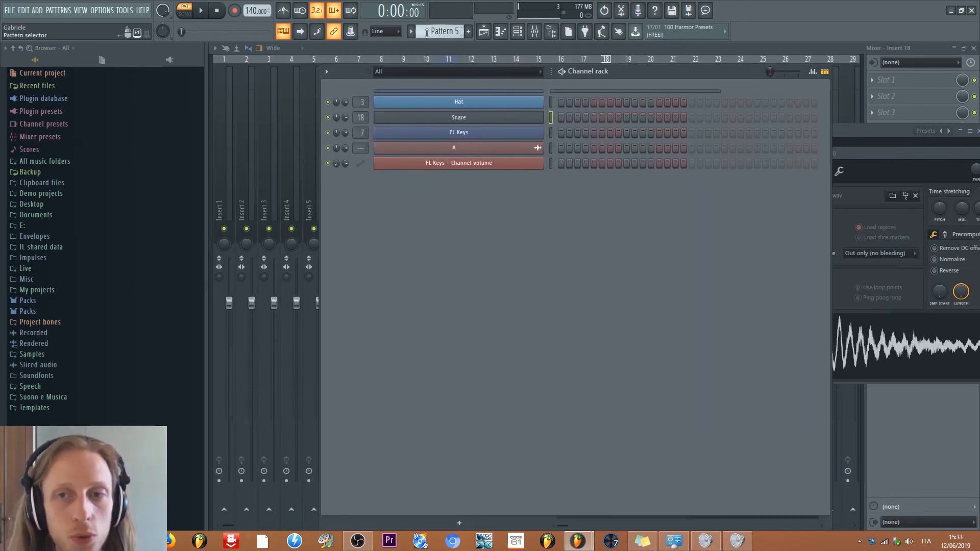
click(584, 93)
click(540, 87)
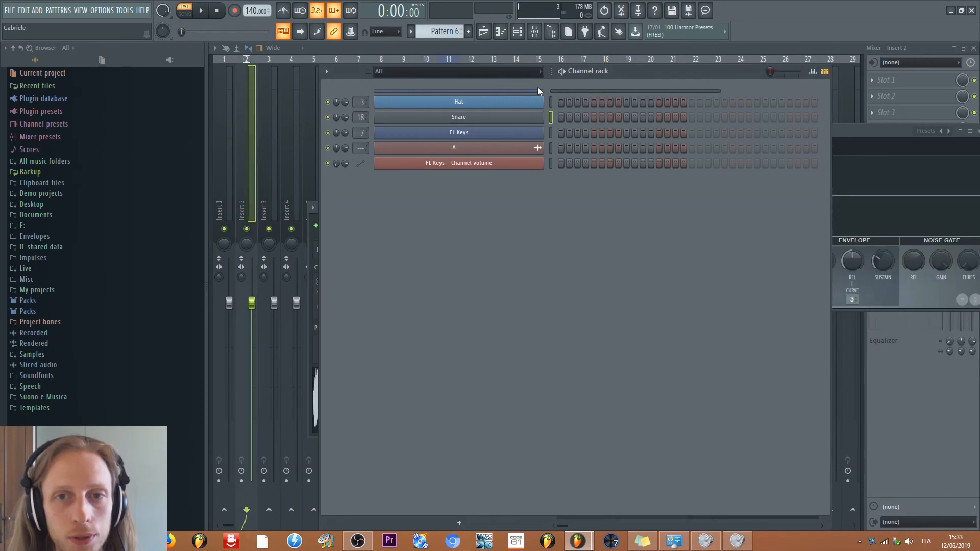
scroll(587, 114, up, 2)
Step: Fill the Snare's first 16 steps and play the pattern while raising the channel rack's swing to maximum
click(550, 143)
drag(561, 142, 718, 148)
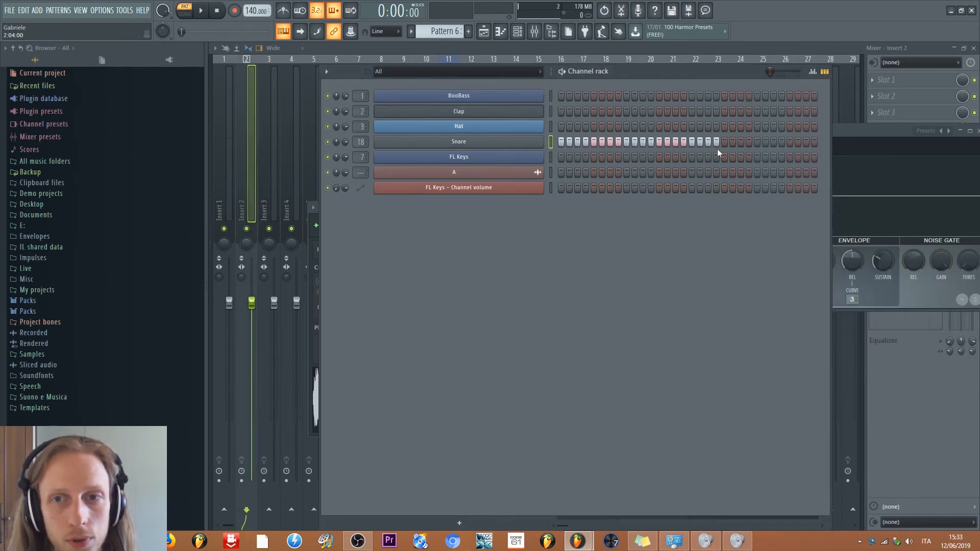
click(200, 10)
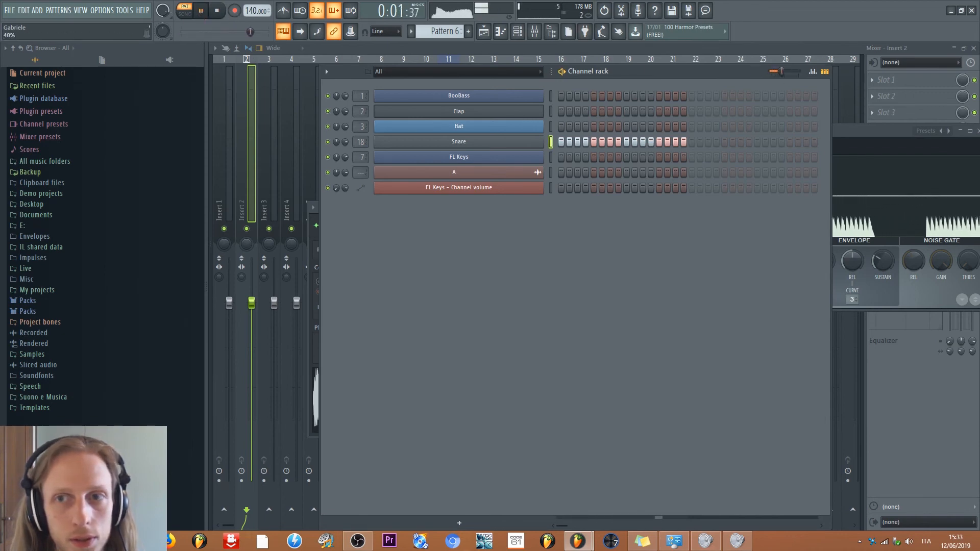
key(space)
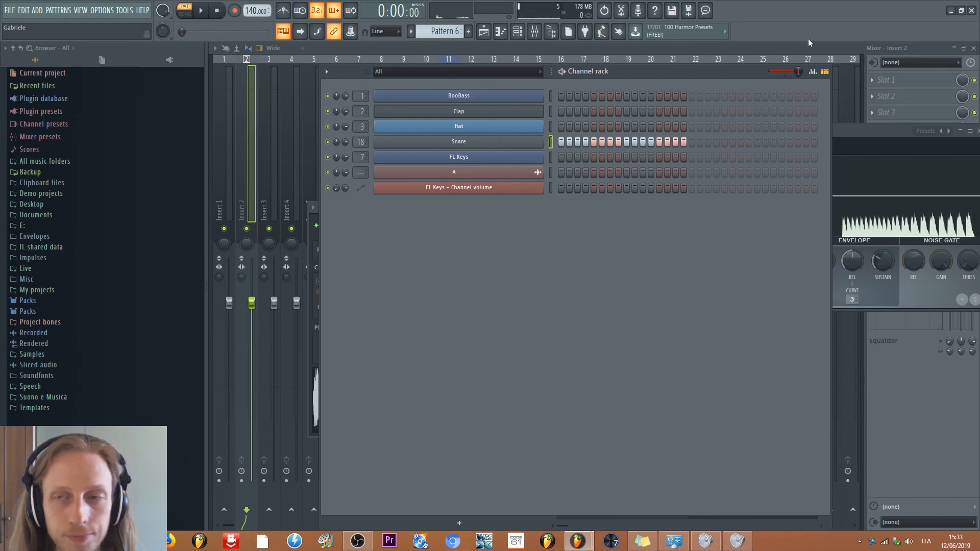
Step: Play the pattern again at maximum swing, stop it and clear the Snare's steps
mouse_move(797, 73)
mouse_down()
mouse_move(776, 73)
mouse_move(799, 72)
mouse_up()
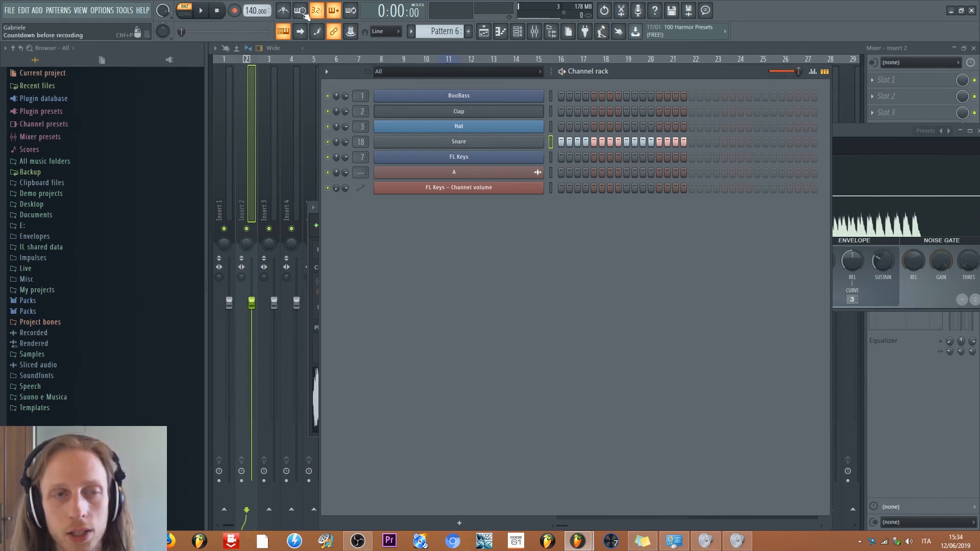
click(202, 11)
key(space)
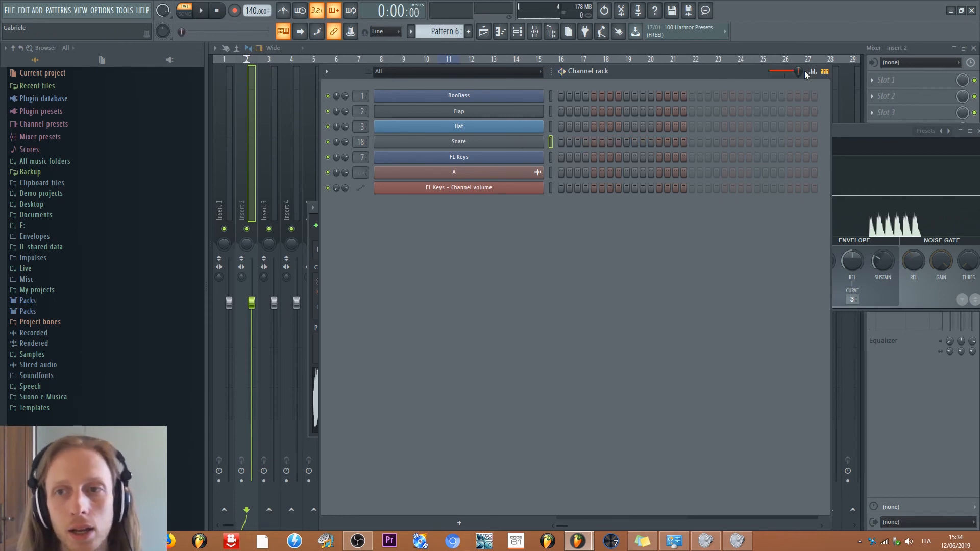
Step: Reset the swing to 0% and open the Snare's piano roll briefly before returning to the channel rack
drag(798, 72, 771, 74)
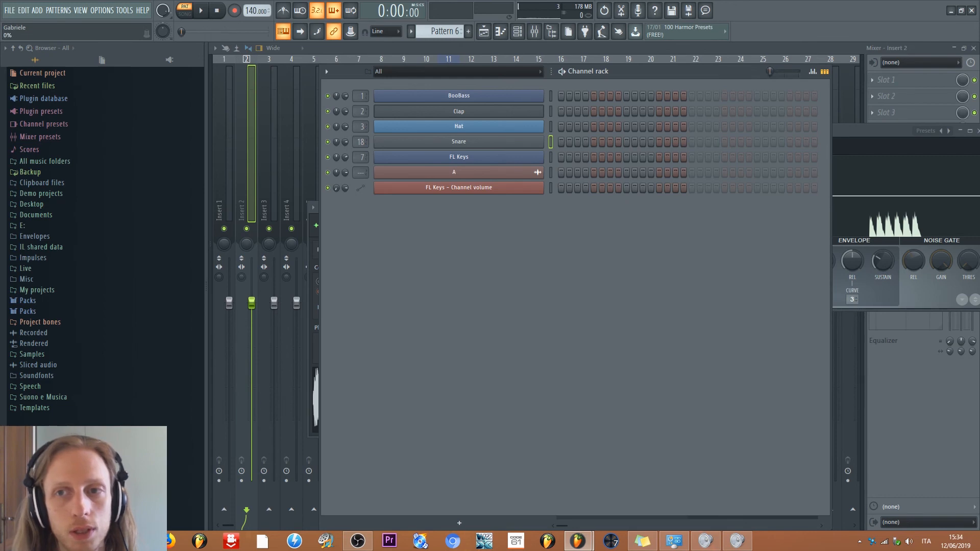
right_click(531, 143)
click(562, 143)
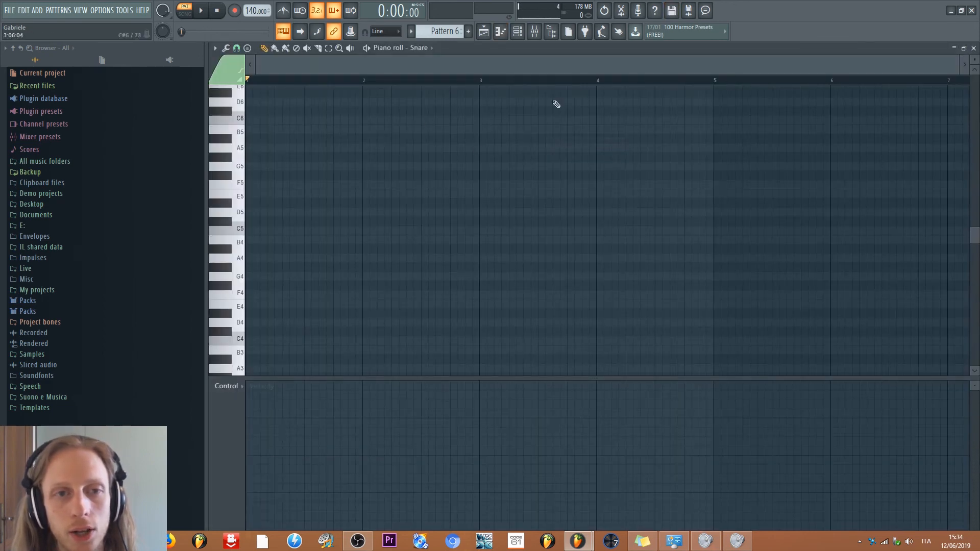
click(973, 48)
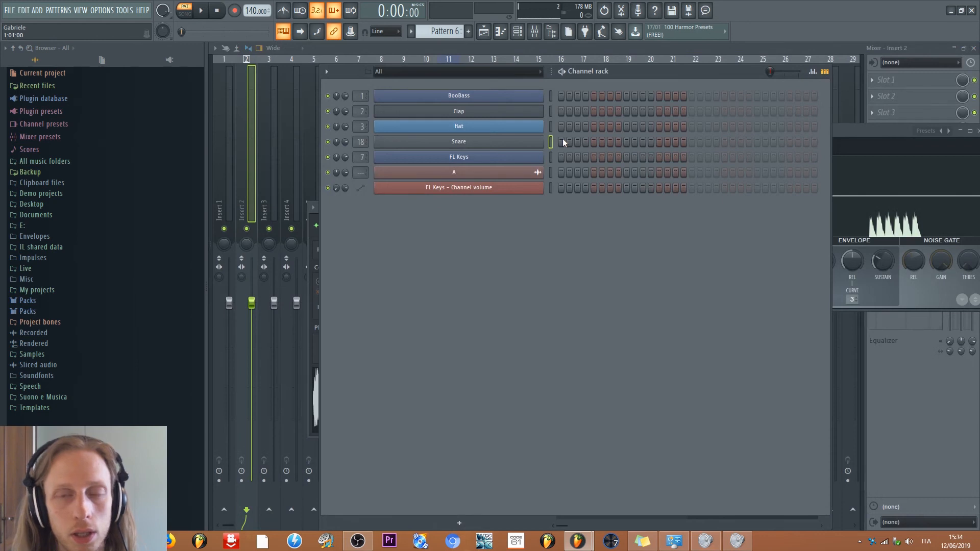